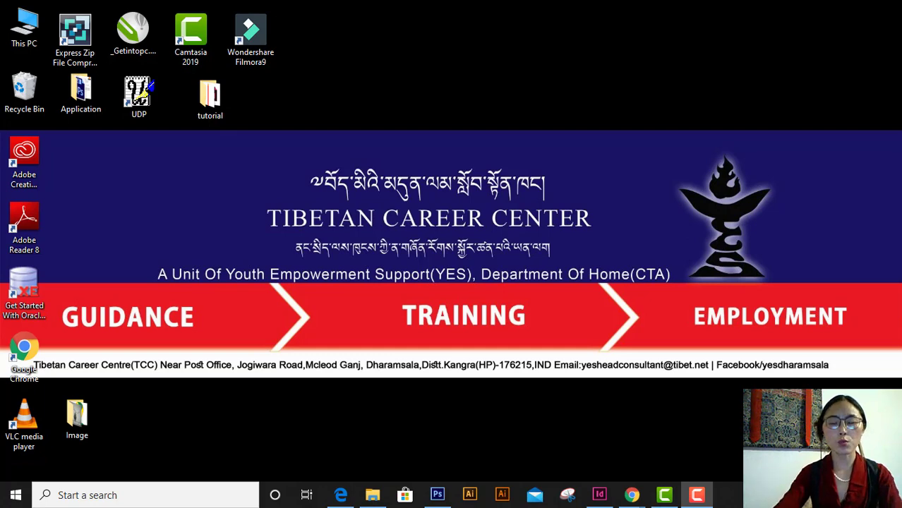
Step: Switch to InDesign, create a new document from the Tibetan Book preset in portrait orientation, and open its A-Master spread
{"action": "left_click", "coordinate": [599, 494]}
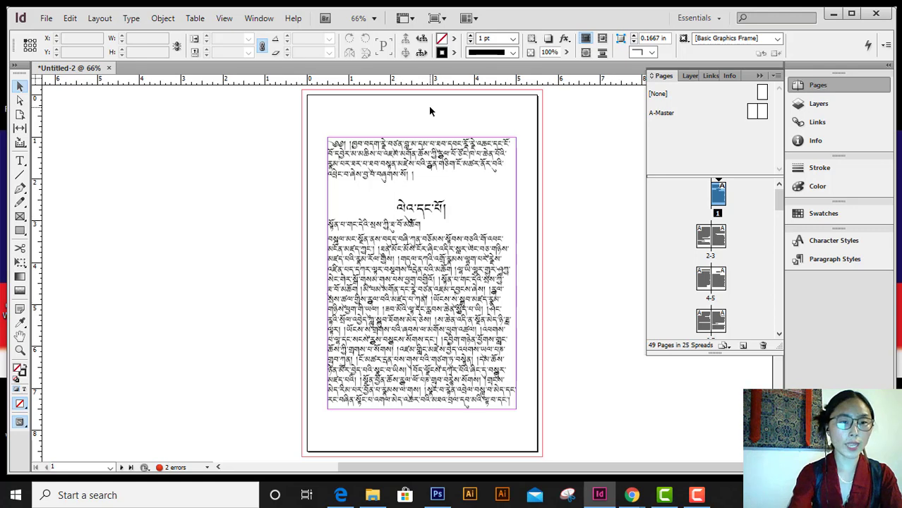
{"action": "key", "text": "ctrl+n"}
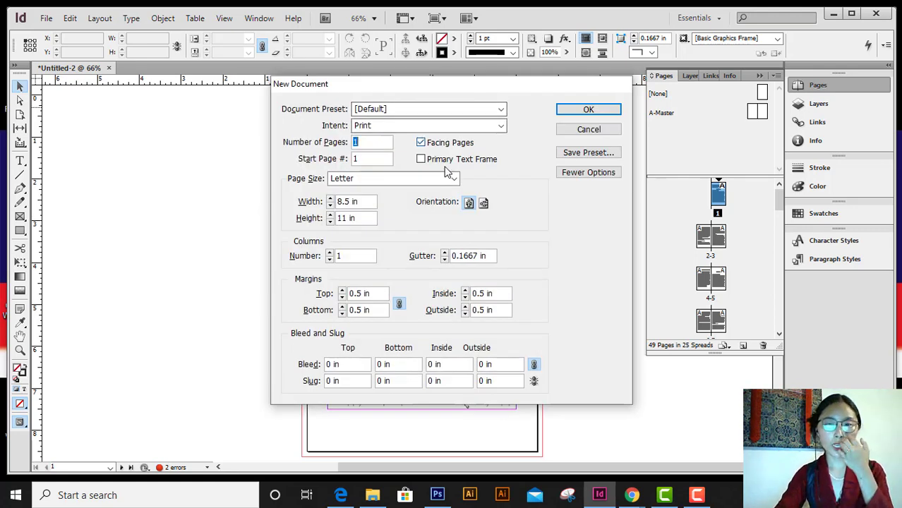
{"action": "left_click", "coordinate": [494, 111]}
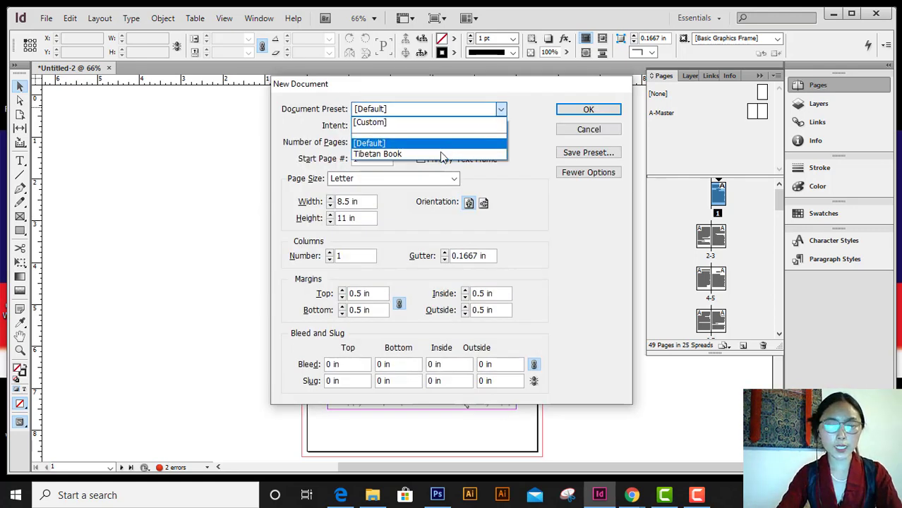
{"action": "left_click", "coordinate": [441, 155]}
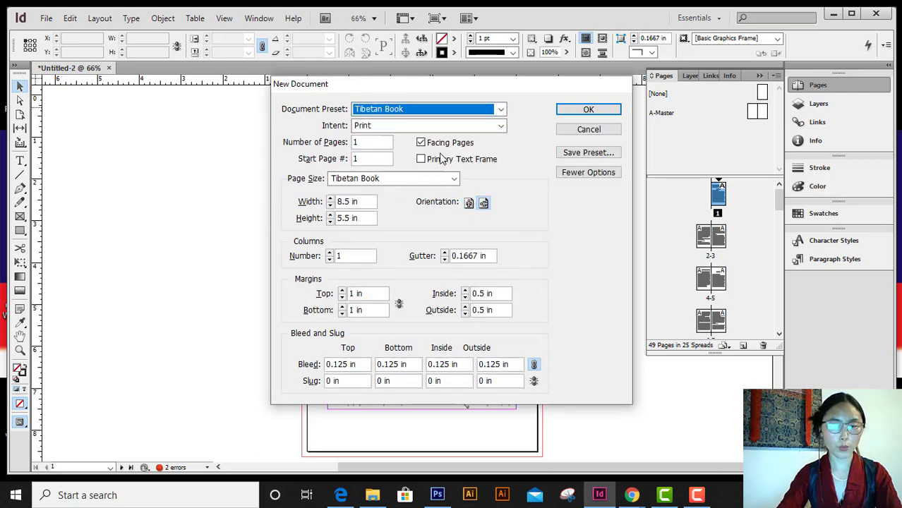
{"action": "left_click", "coordinate": [469, 204]}
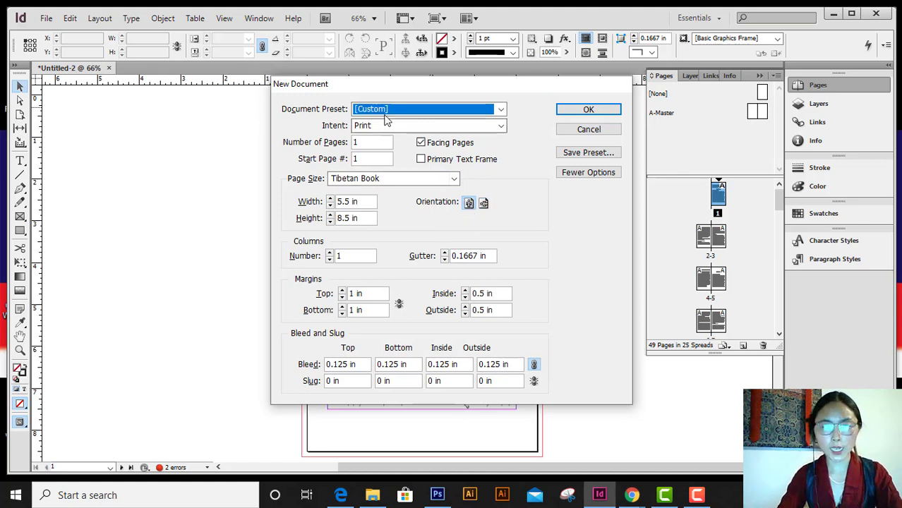
{"action": "left_click", "coordinate": [597, 111]}
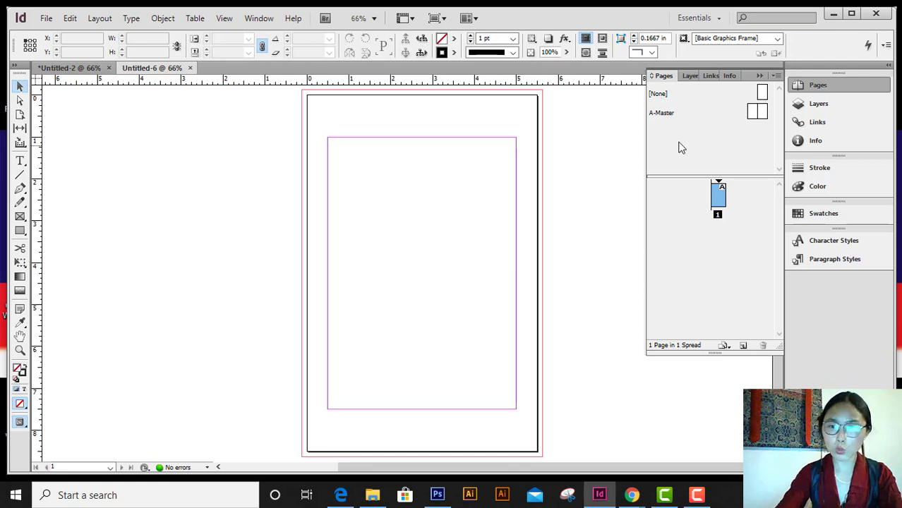
{"action": "double_click", "coordinate": [665, 116]}
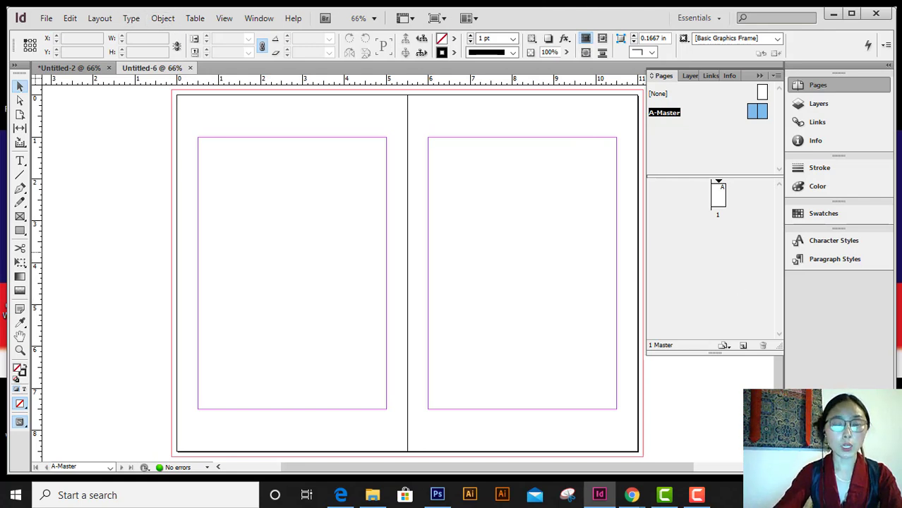
Step: Draw a text frame about 2.62 × 1.56 in inside the left master page's margins and enter "gb"
{"action": "left_click", "coordinate": [21, 161]}
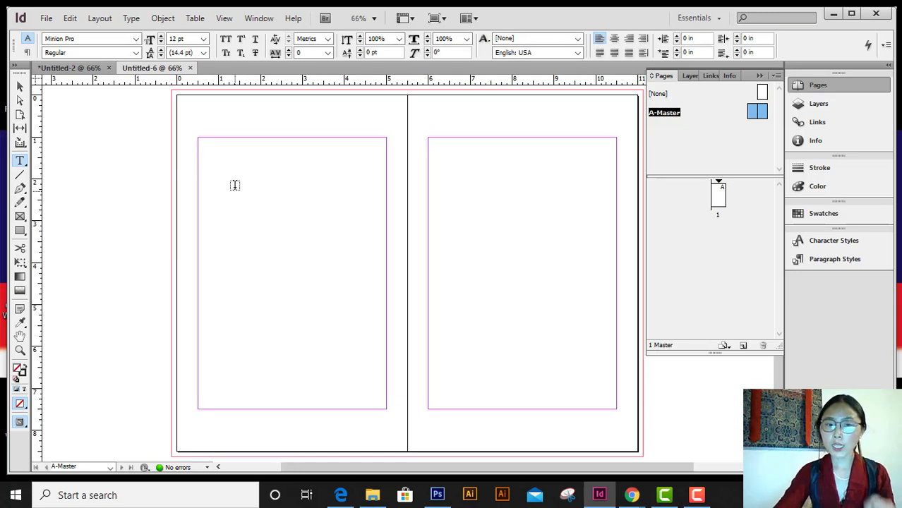
{"action": "left_click_drag", "start_coordinate": [225, 154], "coordinate": [226, 155]}
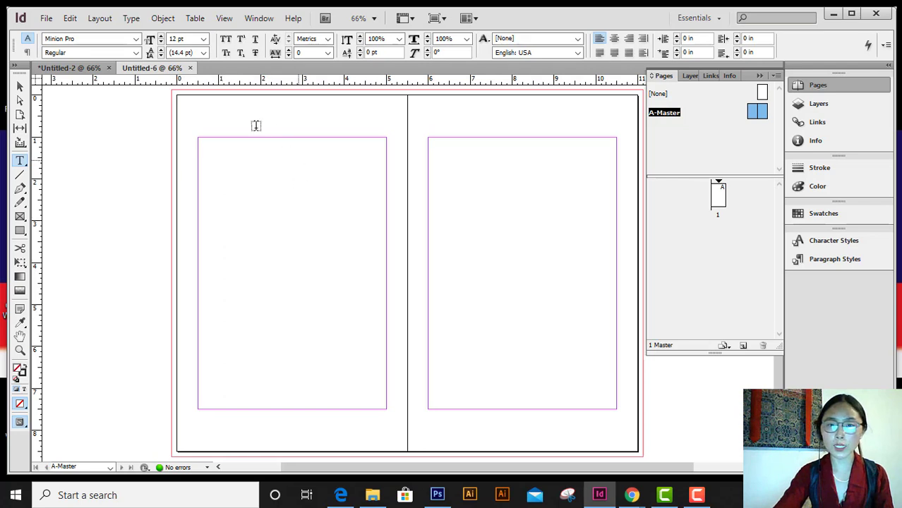
{"action": "left_click_drag", "start_coordinate": [220, 156], "coordinate": [330, 223]}
{"action": "type", "text": "g"}
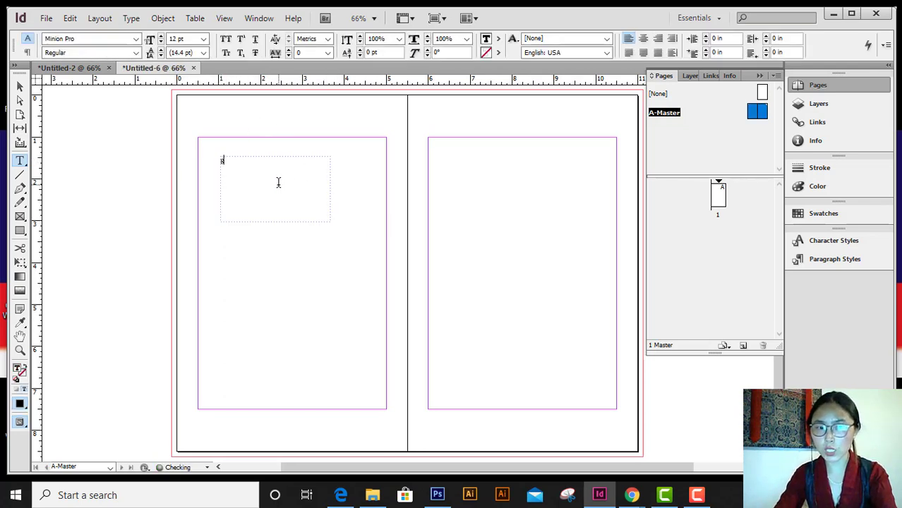
{"action": "type", "text": "b"}
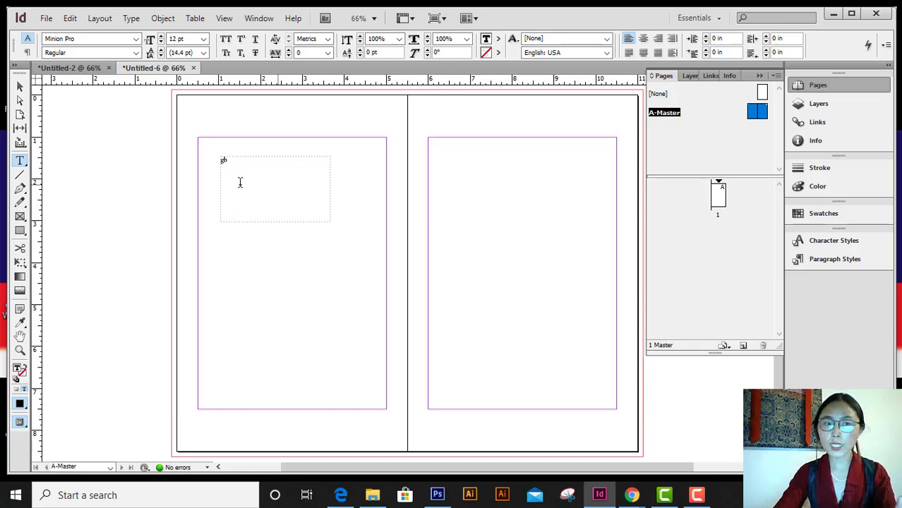
Step: Delete the text frame containing "gb" from the left master page
{"action": "left_click", "coordinate": [23, 164]}
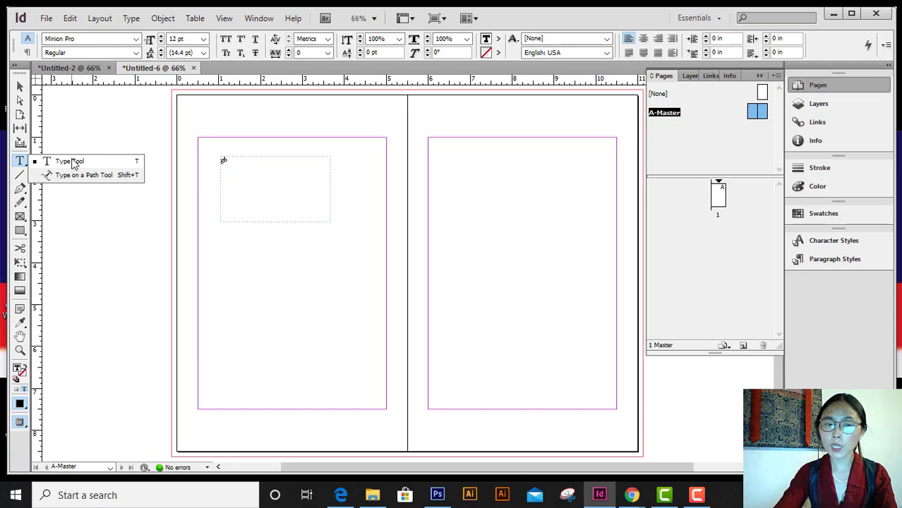
{"action": "left_click", "coordinate": [70, 164]}
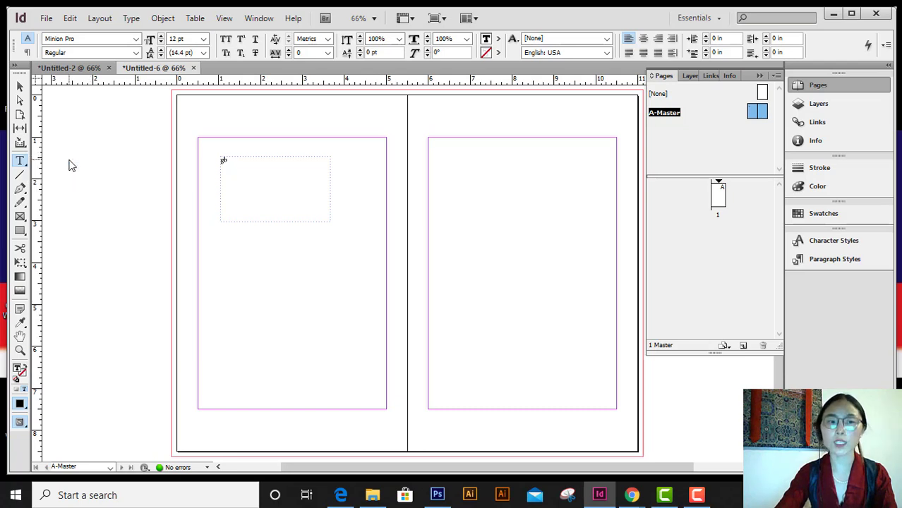
{"action": "left_click", "coordinate": [22, 86]}
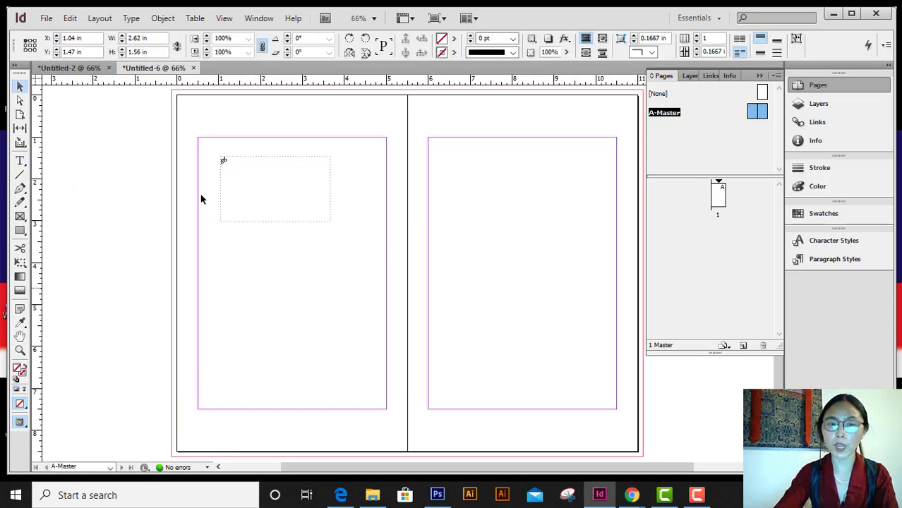
{"action": "left_click", "coordinate": [227, 185]}
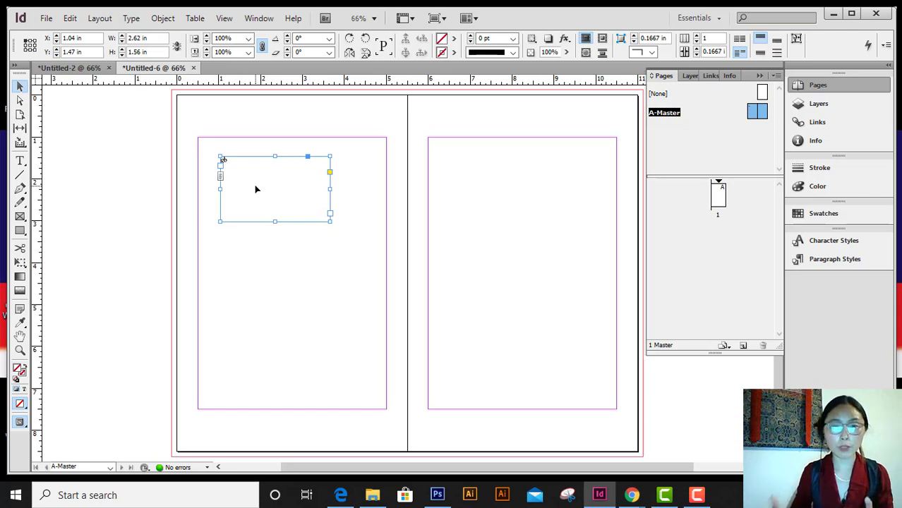
{"action": "key", "text": "Delete"}
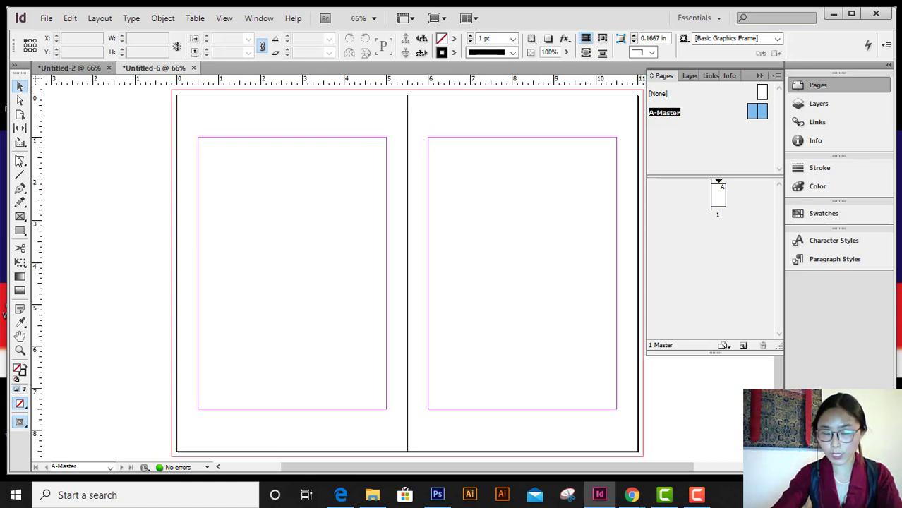
Step: Draw a wide, shallow text frame below the left master page's bottom margin and insert a Current Page Number marker in it
{"action": "left_click", "coordinate": [21, 162]}
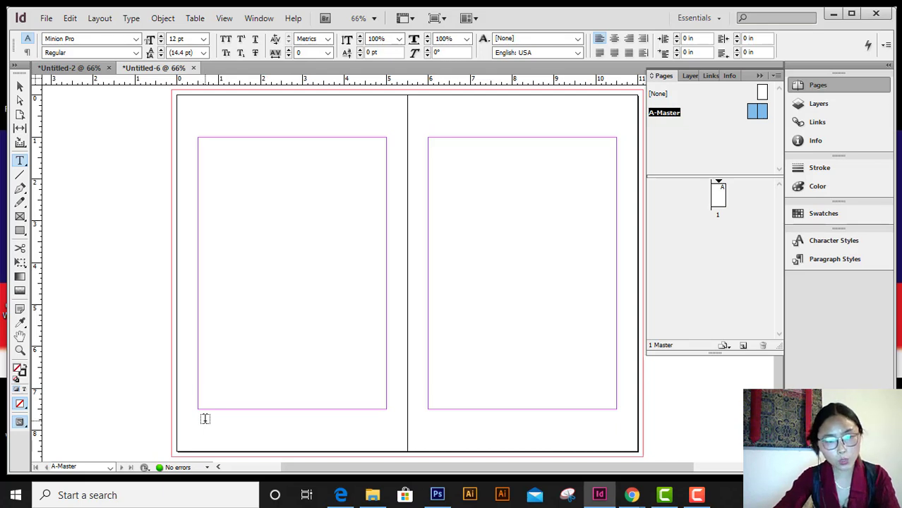
{"action": "left_click_drag", "start_coordinate": [204, 424], "coordinate": [386, 439]}
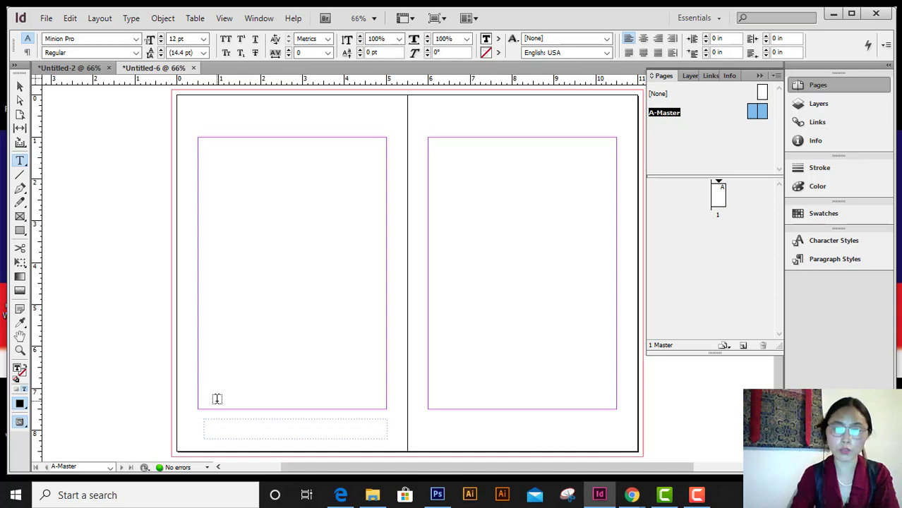
{"action": "left_click", "coordinate": [131, 18]}
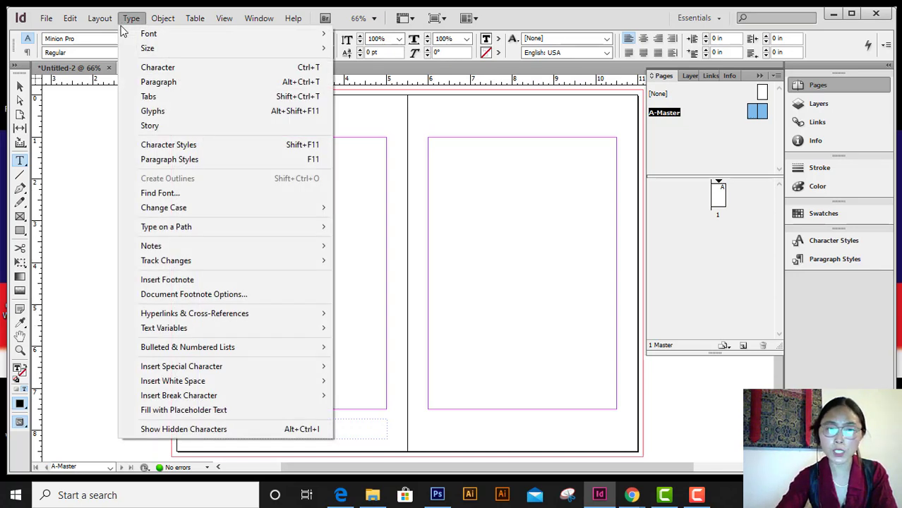
{"action": "mouse_move", "coordinate": [161, 366]}
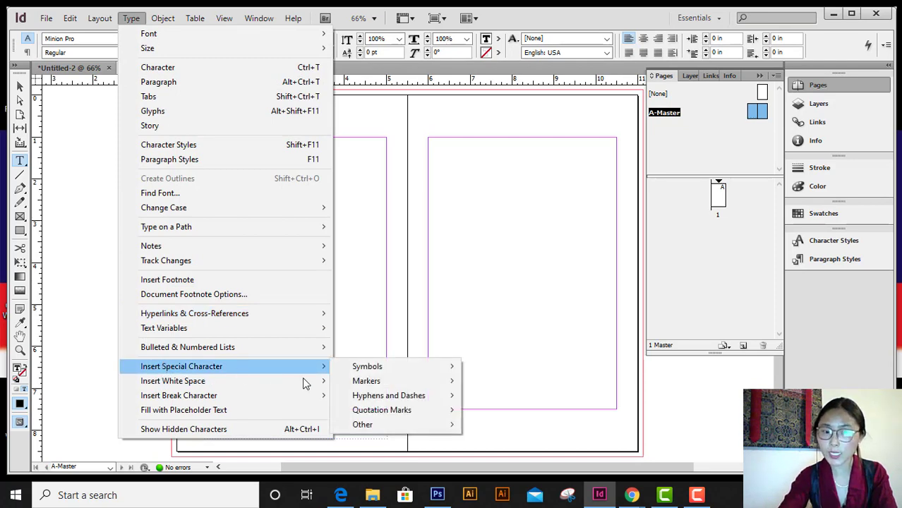
{"action": "mouse_move", "coordinate": [350, 381]}
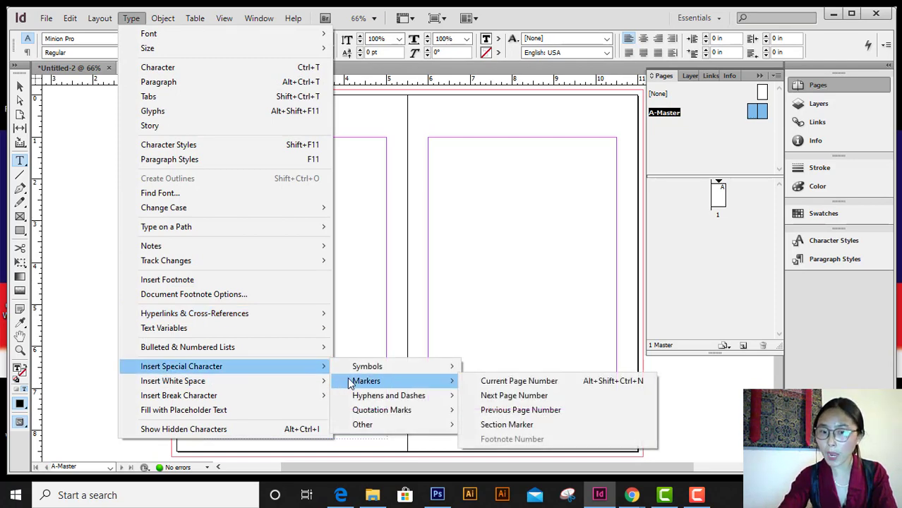
{"action": "left_click", "coordinate": [577, 384]}
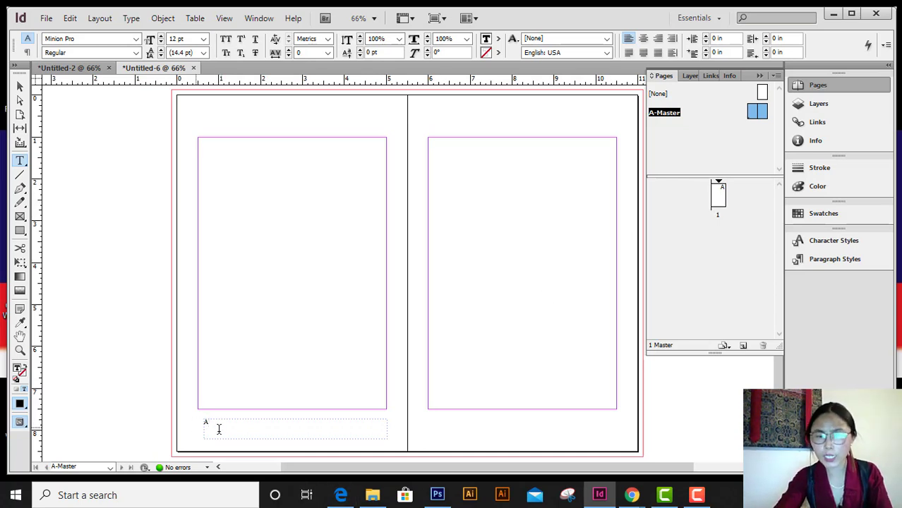
Step: Clear the Current Page Number marker from the footer text frame and reinsert it, repeating this three times
{"action": "key", "text": "BackSpace"}
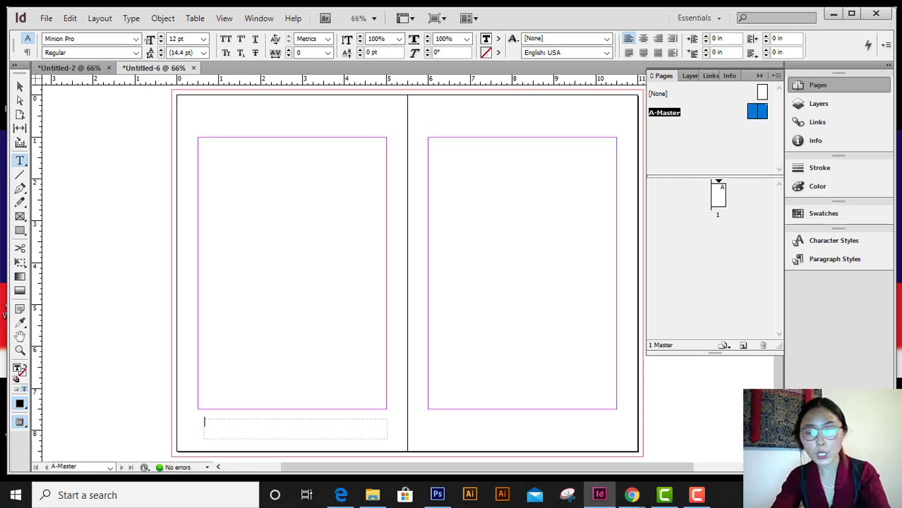
{"action": "key", "text": "ctrl+shift+alt+n"}
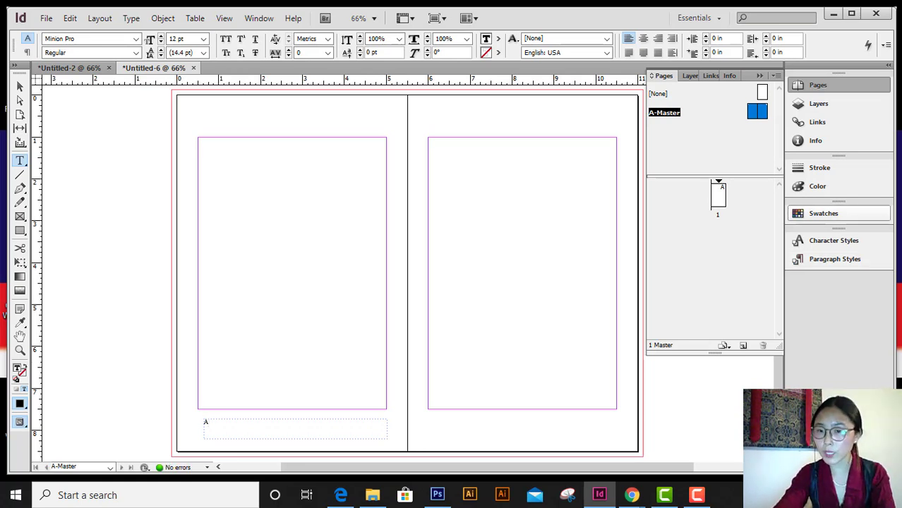
{"action": "left_click", "coordinate": [727, 195]}
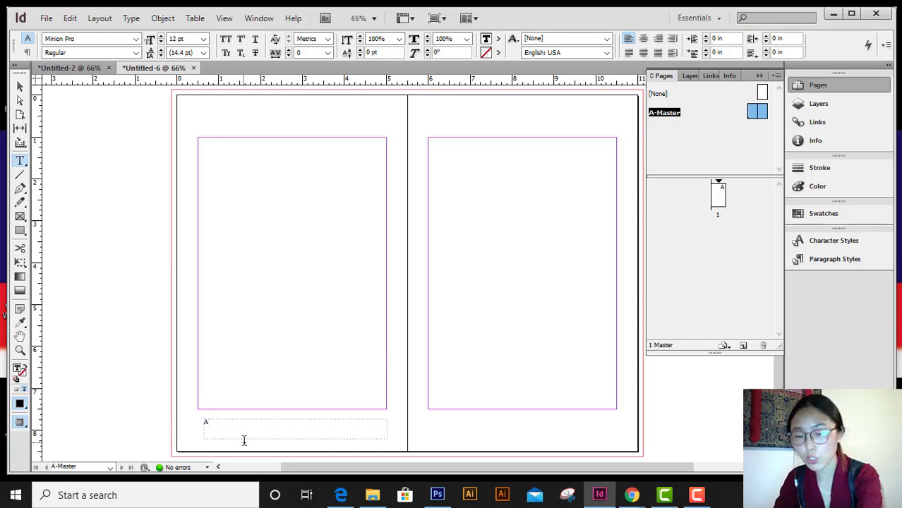
{"action": "key", "text": "BackSpace"}
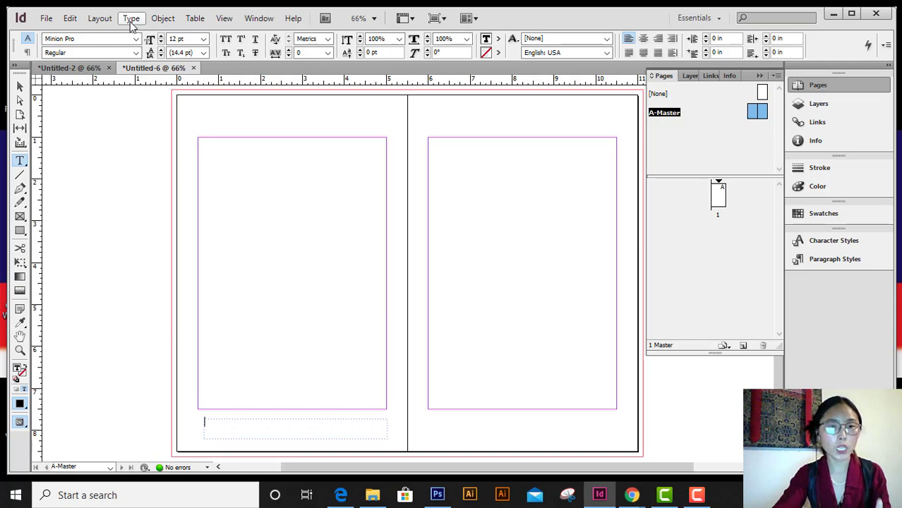
{"action": "right_click", "coordinate": [219, 430]}
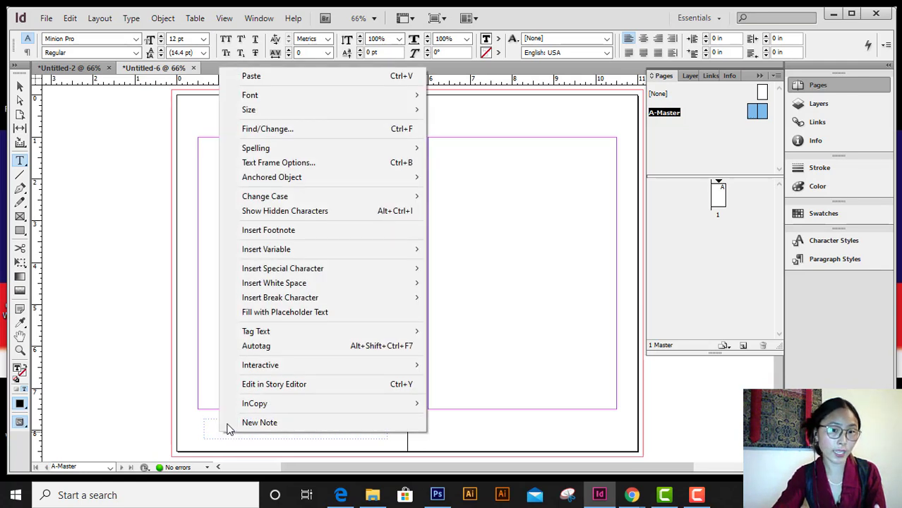
{"action": "mouse_move", "coordinate": [335, 270]}
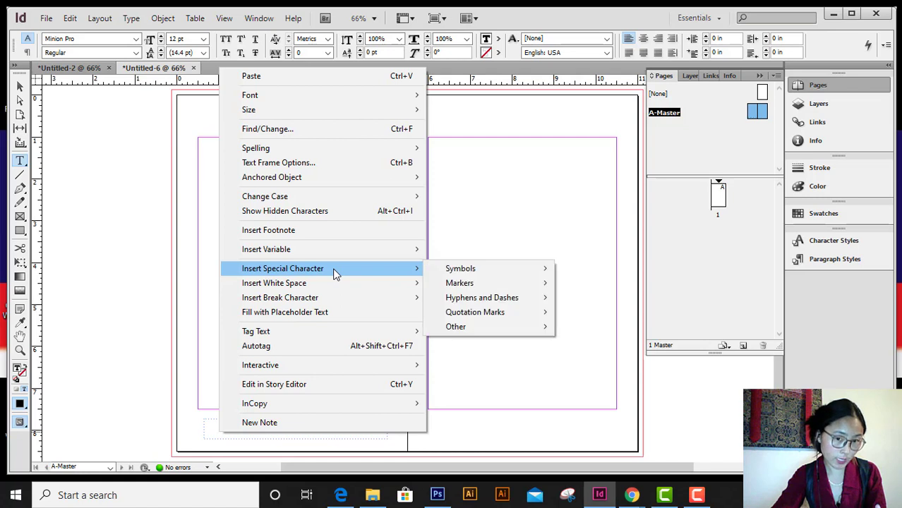
{"action": "mouse_move", "coordinate": [460, 284]}
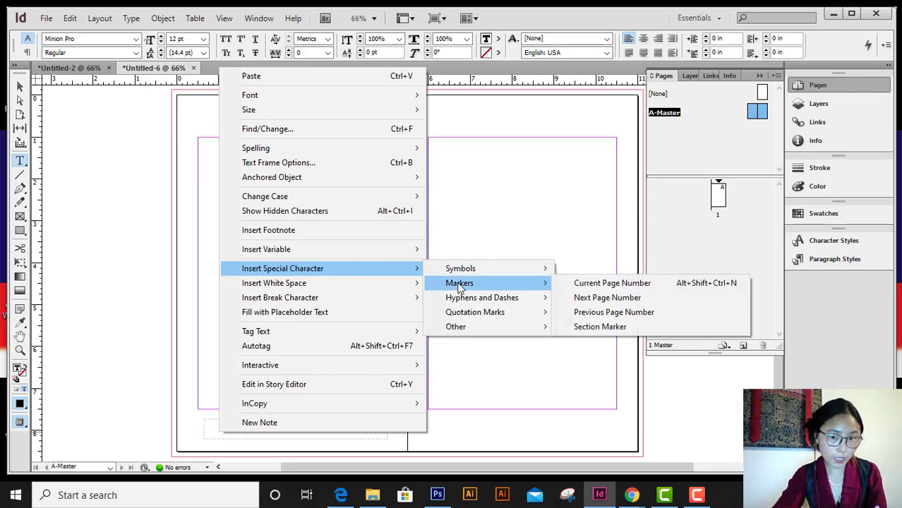
{"action": "left_click", "coordinate": [595, 283]}
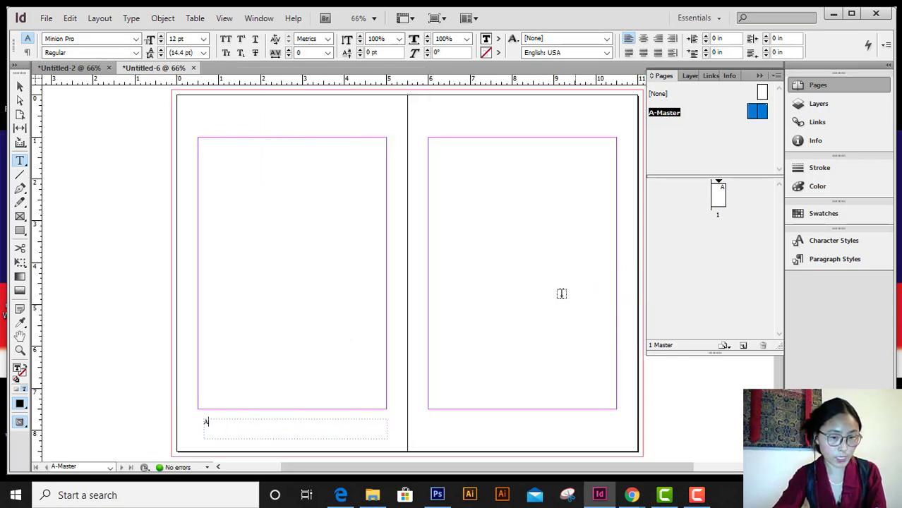
{"action": "key", "text": "BackSpace"}
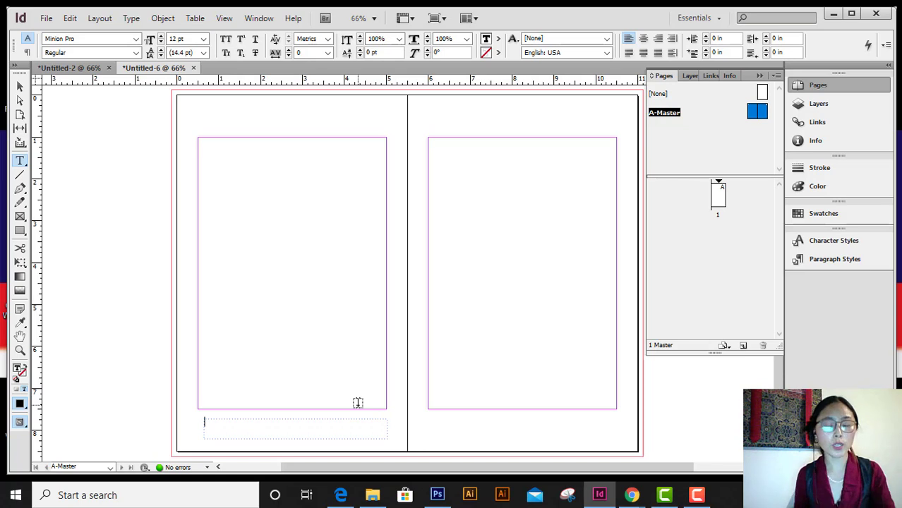
{"action": "key", "text": "ctrl+alt+shift+n"}
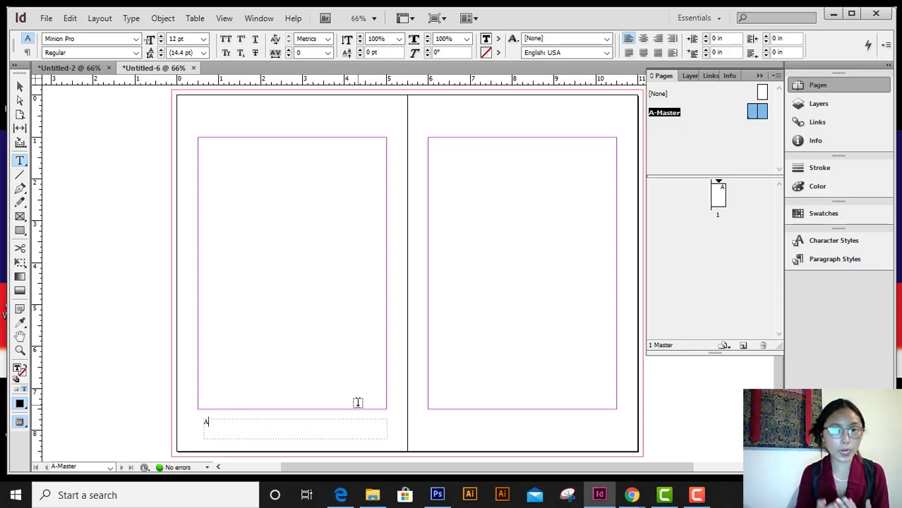
Step: Check whether the Current Page Number marker can be inserted with the footer text active and with only its frame selected
{"action": "left_click", "coordinate": [131, 18]}
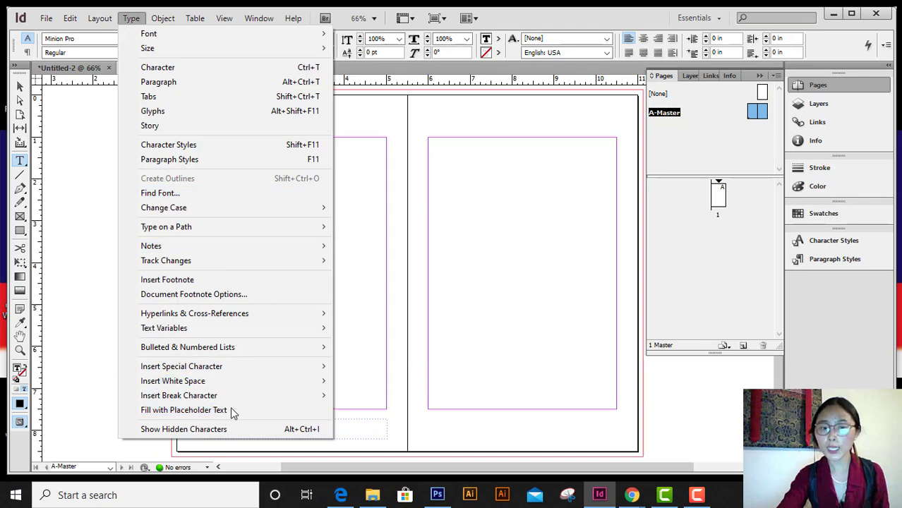
{"action": "mouse_move", "coordinate": [251, 367]}
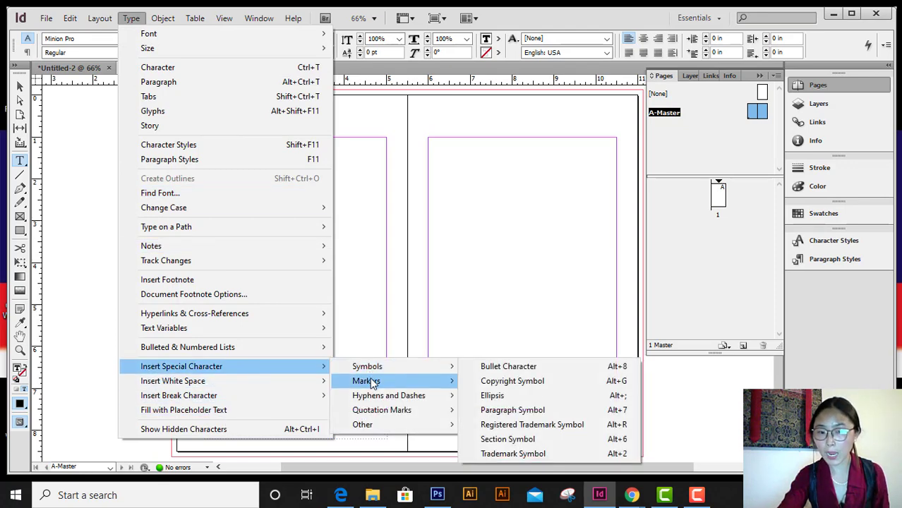
{"action": "mouse_move", "coordinate": [369, 382]}
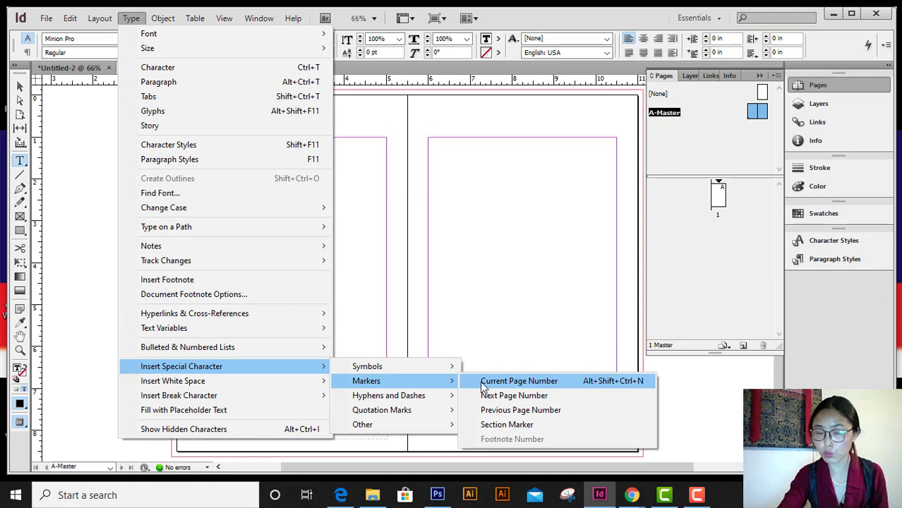
{"action": "left_click", "coordinate": [20, 86]}
{"action": "left_click", "coordinate": [330, 436]}
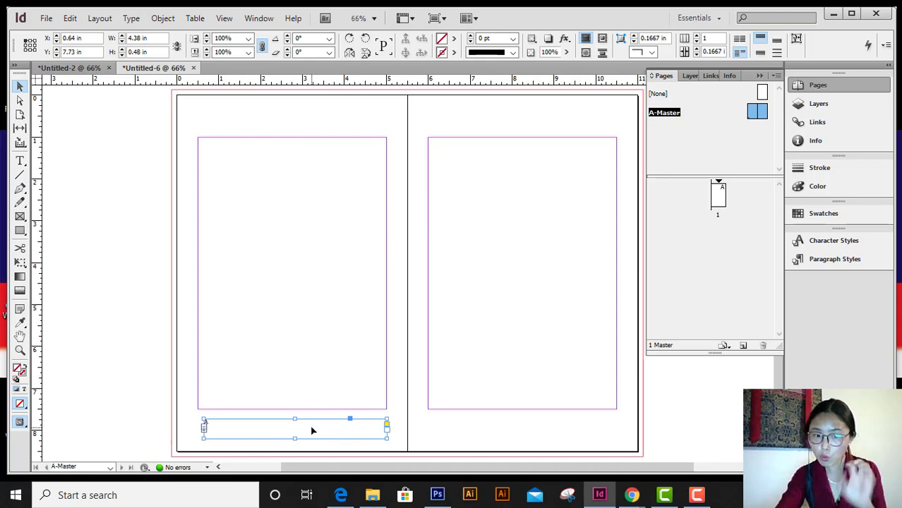
{"action": "left_click", "coordinate": [131, 18]}
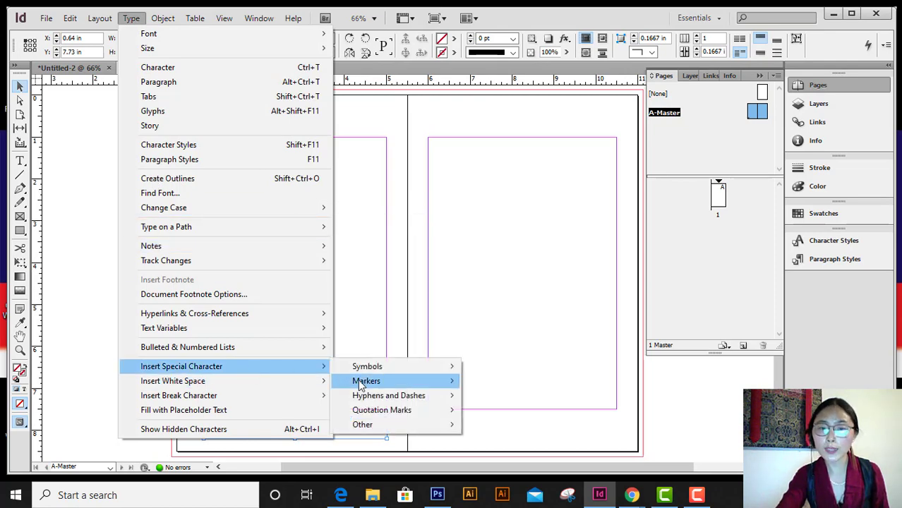
{"action": "mouse_move", "coordinate": [359, 382]}
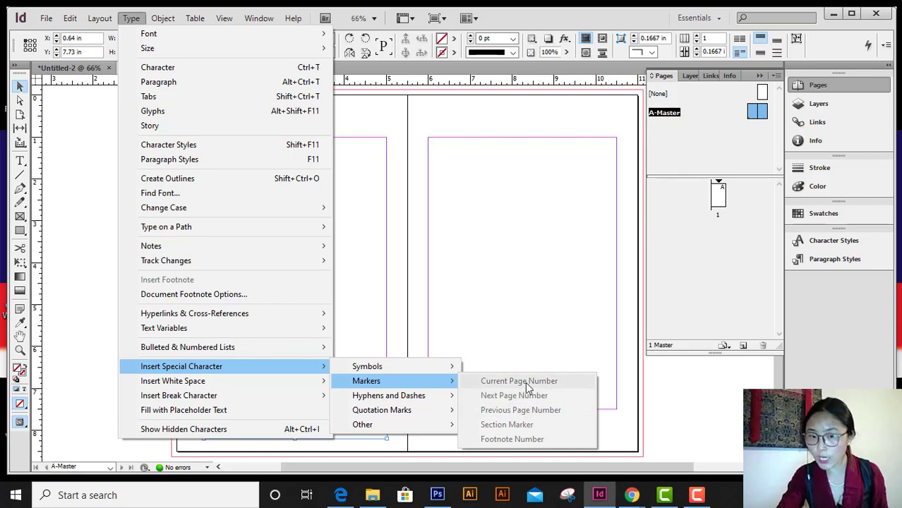
{"action": "left_click", "coordinate": [527, 346]}
{"action": "left_click", "coordinate": [333, 441]}
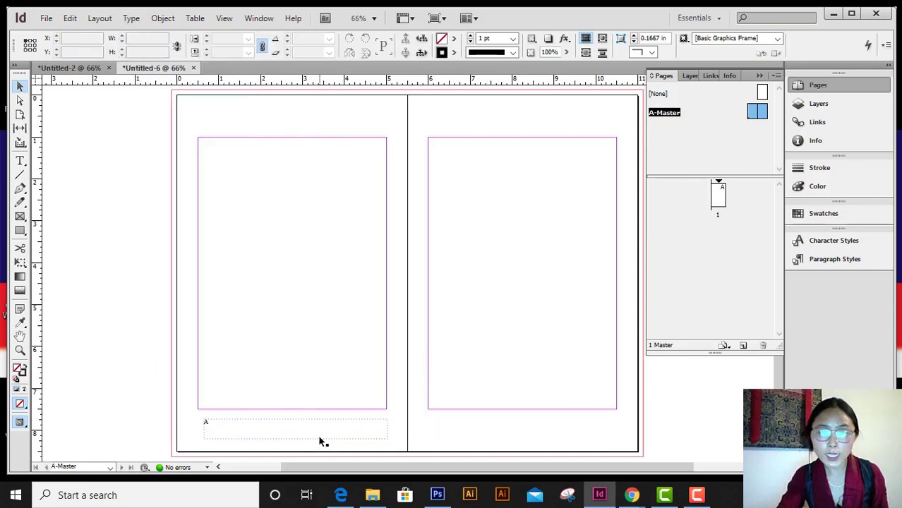
{"action": "left_click", "coordinate": [390, 426]}
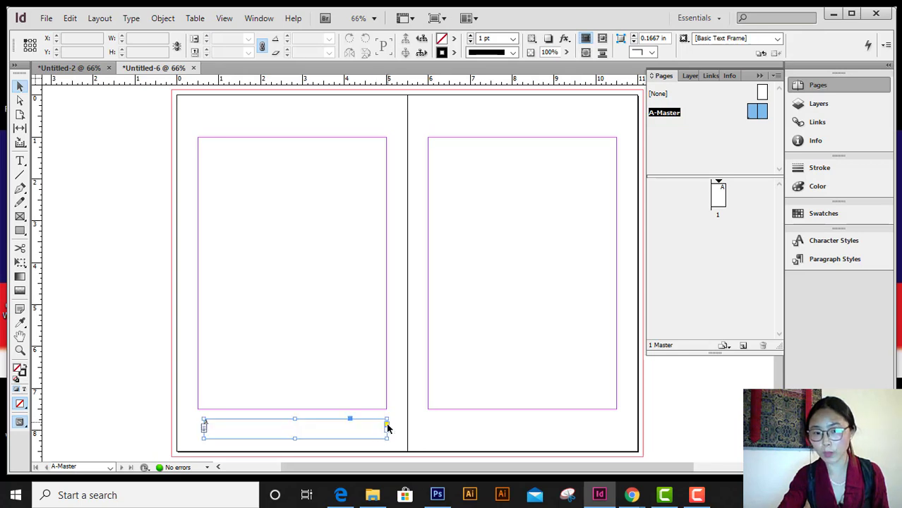
Step: Place the text cursor in the left footer frame and view the marker types available as special characters
{"action": "double_click", "coordinate": [290, 429]}
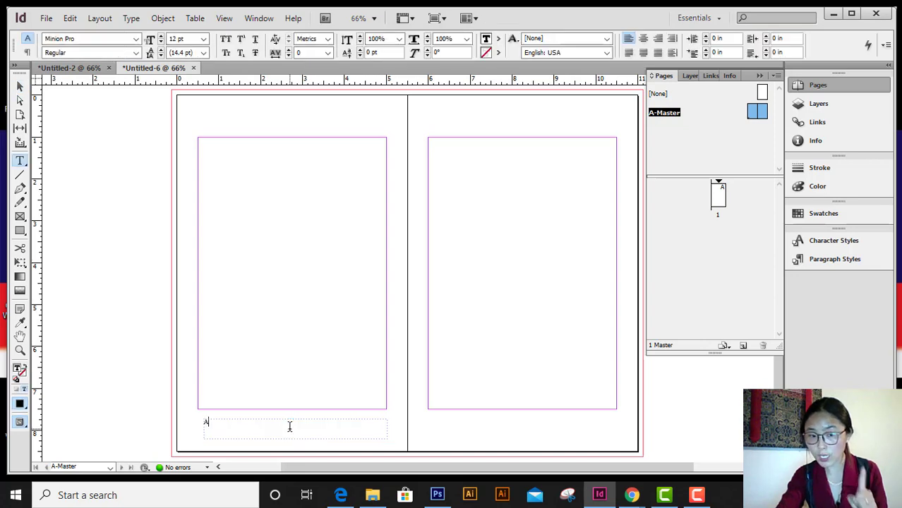
{"action": "right_click", "coordinate": [289, 426]}
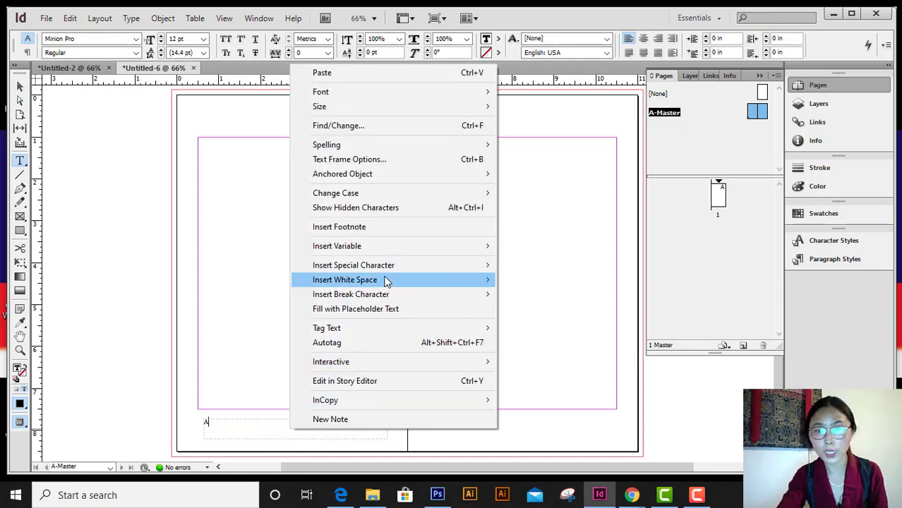
{"action": "mouse_move", "coordinate": [391, 272]}
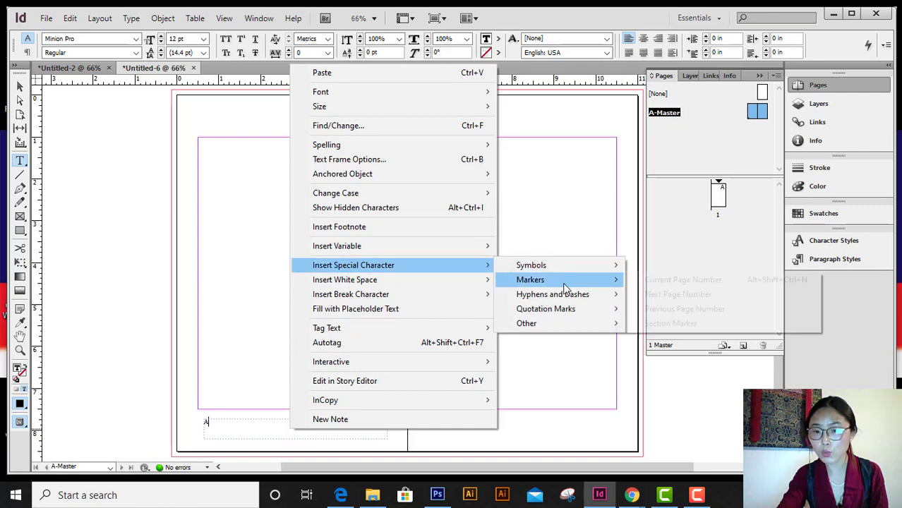
{"action": "mouse_move", "coordinate": [565, 283]}
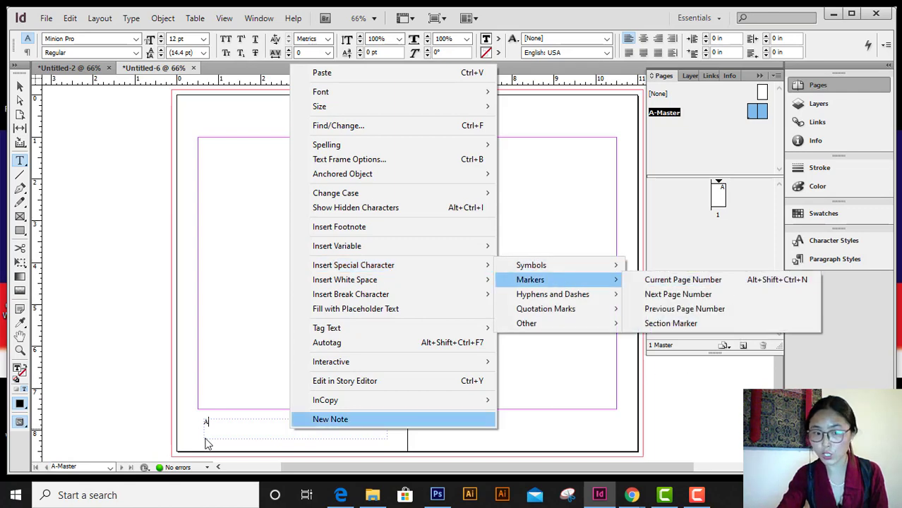
{"action": "left_click", "coordinate": [239, 424]}
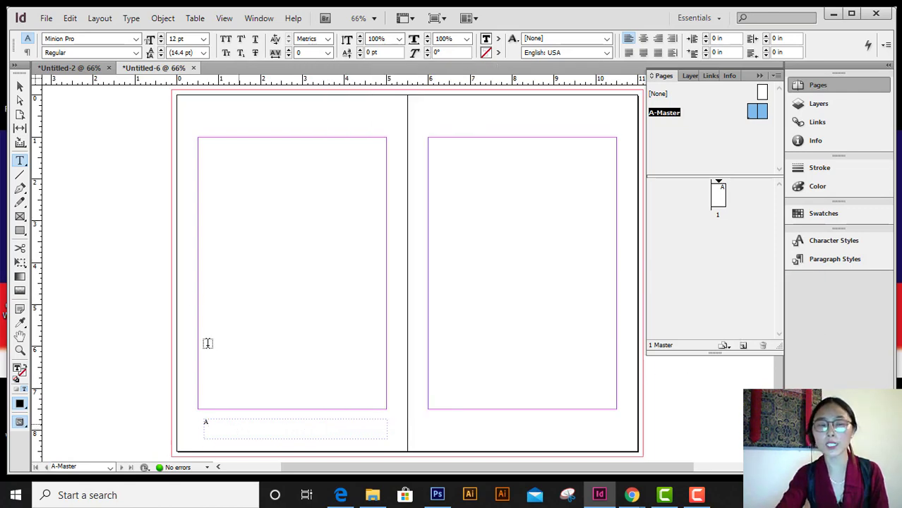
Step: Duplicate the left footer text frame onto the right master page, below its bottom margin at about X 6.06 in, Y 7.73 in
{"action": "left_click", "coordinate": [21, 87]}
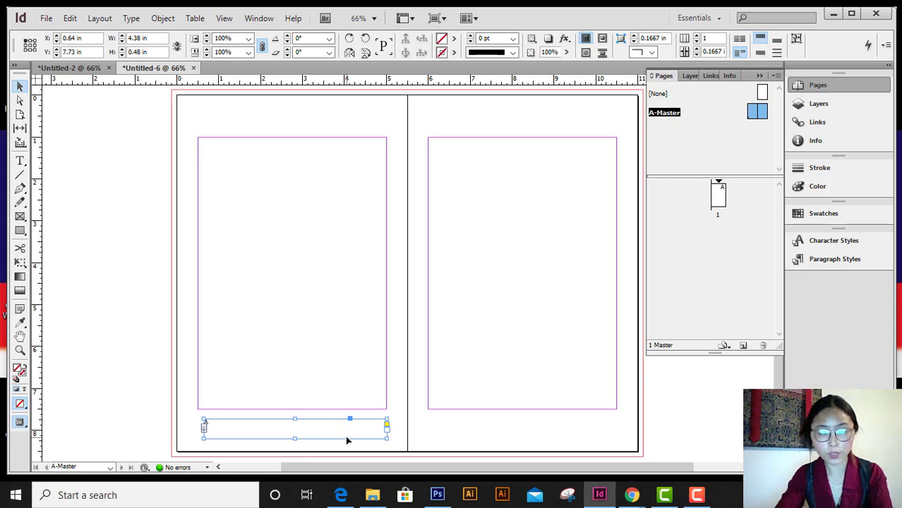
{"action": "key", "text": "alt"}
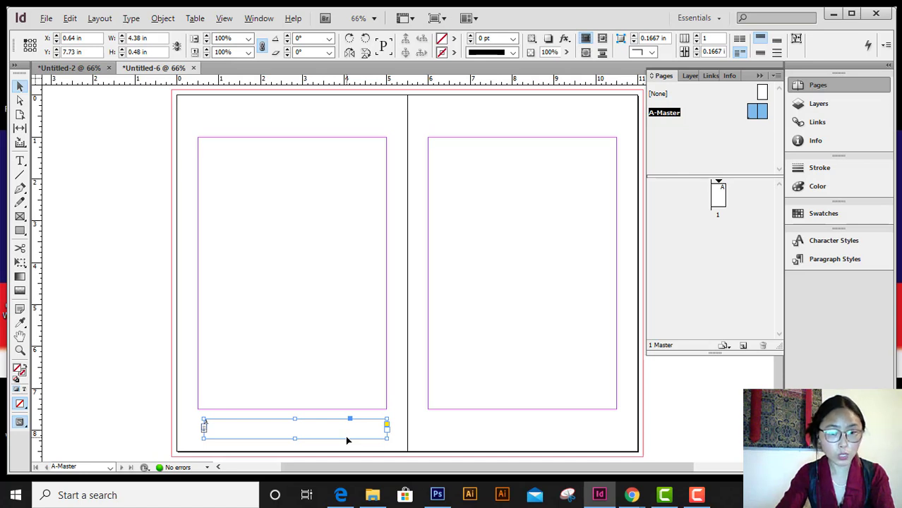
{"action": "left_click_drag", "start_coordinate": [346, 436], "coordinate": [579, 443]}
{"action": "key", "text": "super+space"}
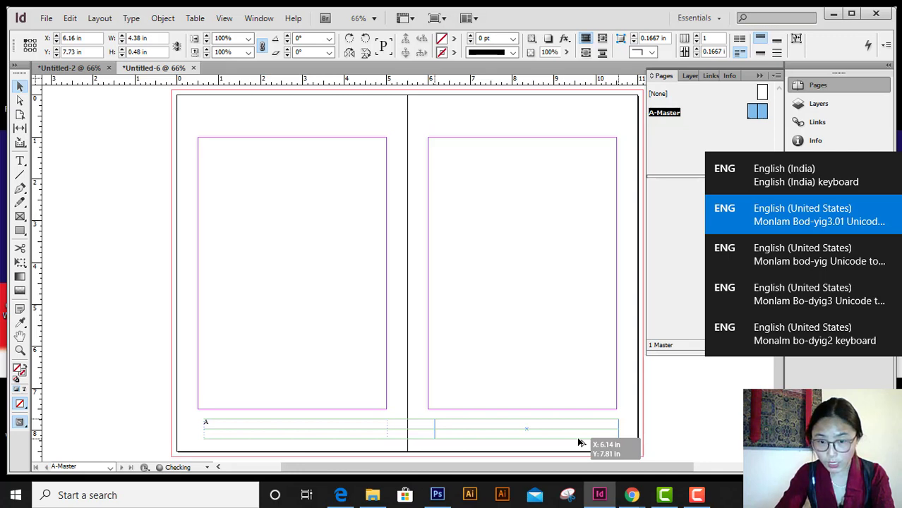
{"action": "left_click_drag", "start_coordinate": [578, 443], "coordinate": [576, 442]}
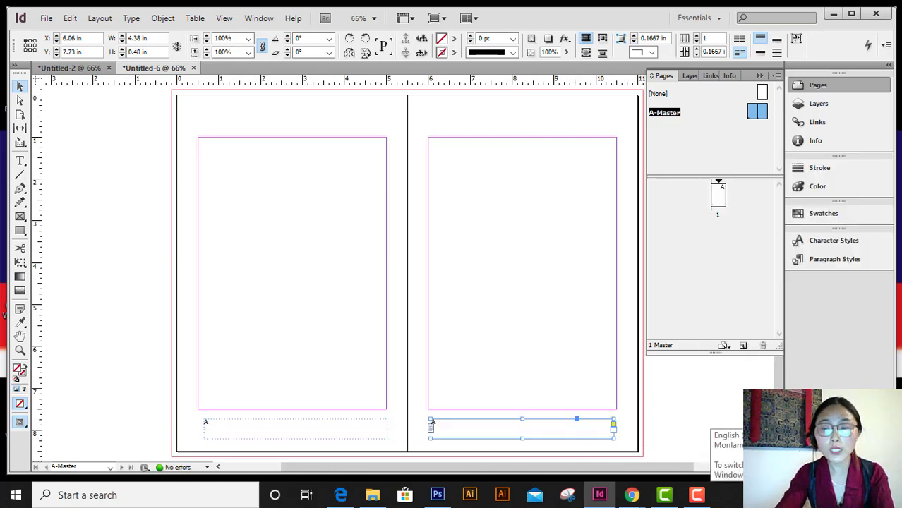
{"action": "left_click", "coordinate": [810, 495]}
{"action": "left_click", "coordinate": [832, 261]}
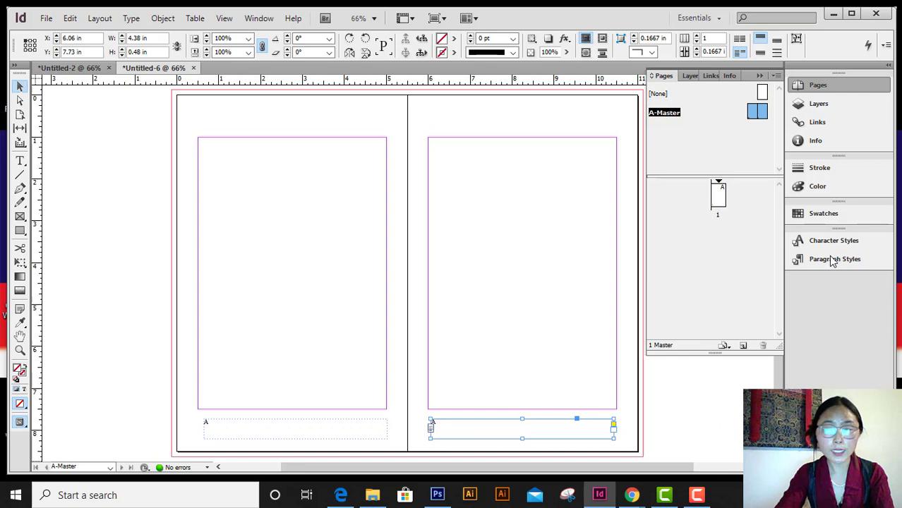
Step: Push the page number marker to the right edge of the right master page's footer frame with a right indent tab
{"action": "double_click", "coordinate": [509, 432]}
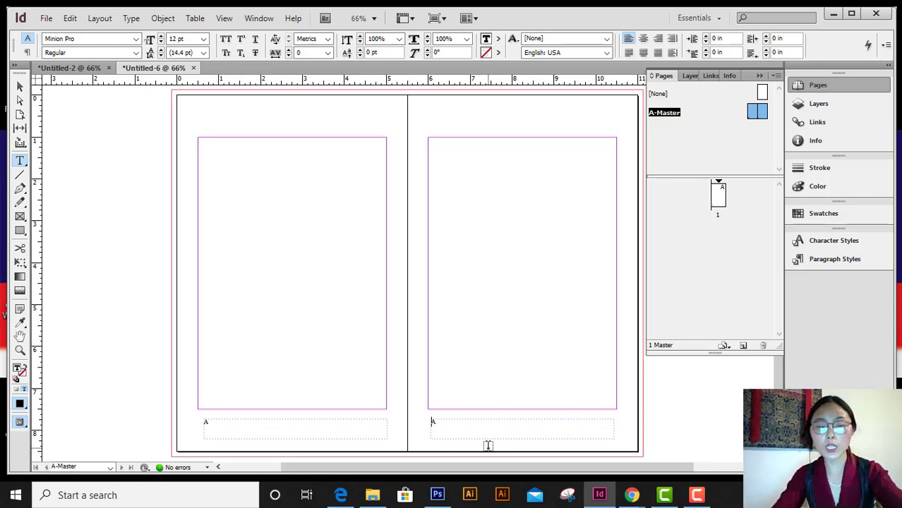
{"action": "key", "text": "shift+Tab"}
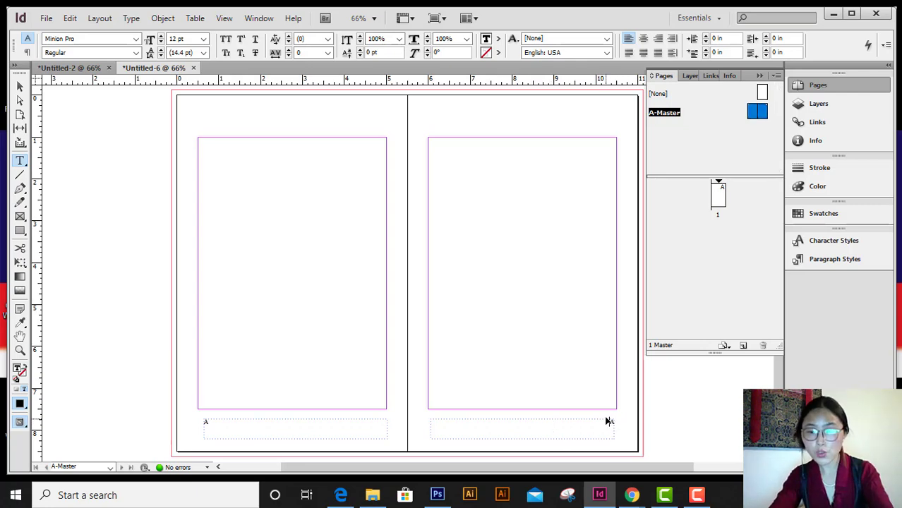
{"action": "key", "text": "ctrl+z"}
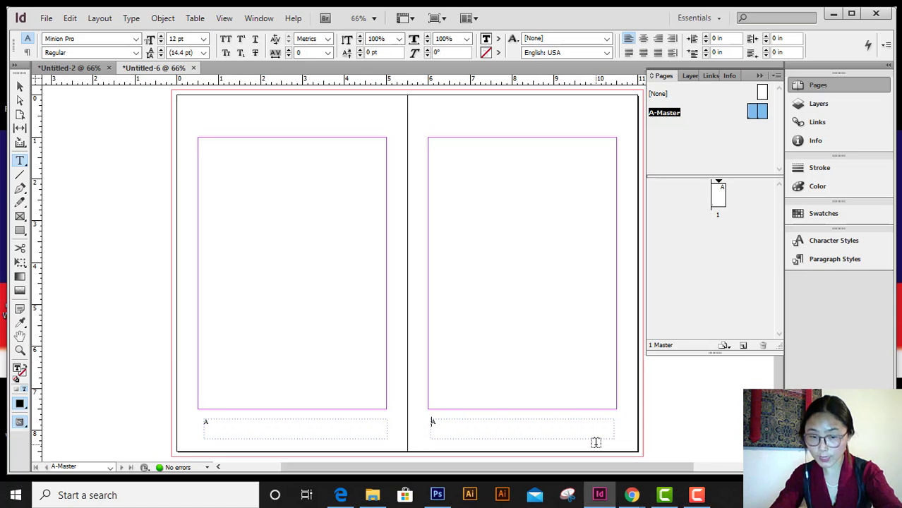
{"action": "key", "text": "shift+Tab"}
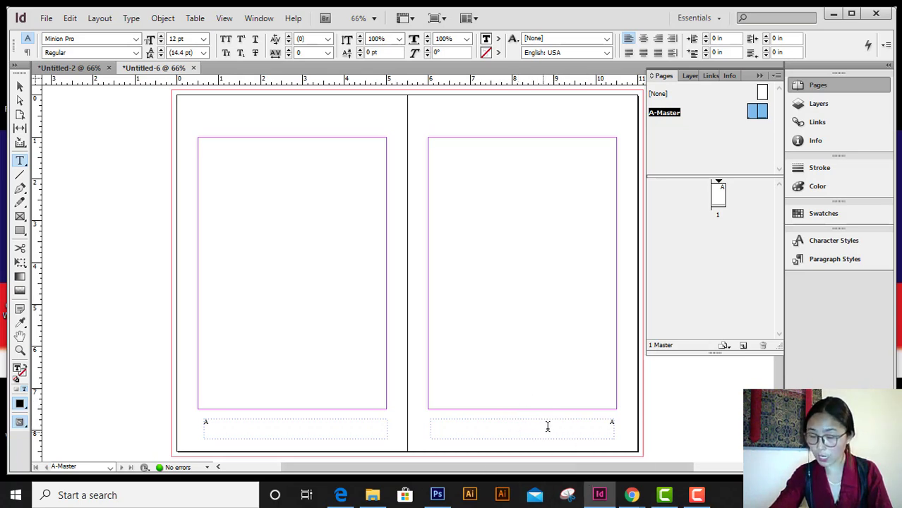
{"action": "left_click", "coordinate": [20, 86]}
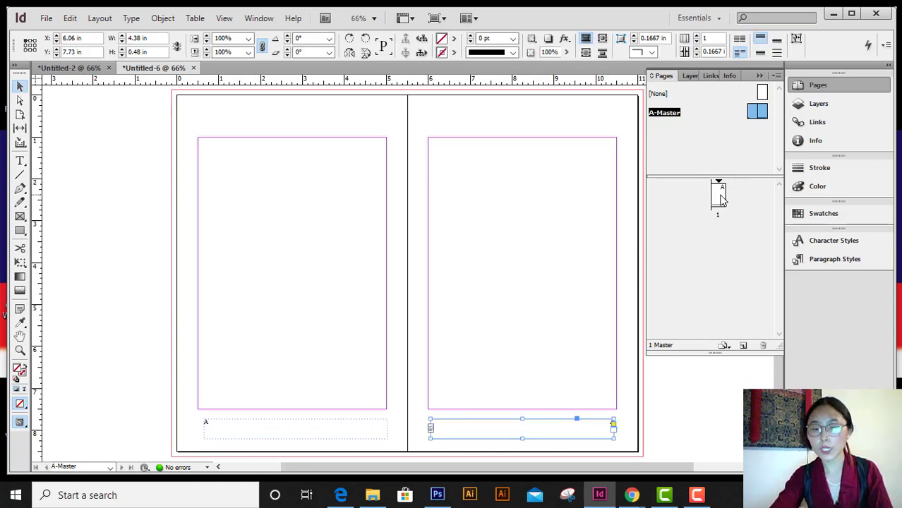
Step: Go to page 1 and insert 20 pages after it based on A-Master
{"action": "double_click", "coordinate": [719, 195]}
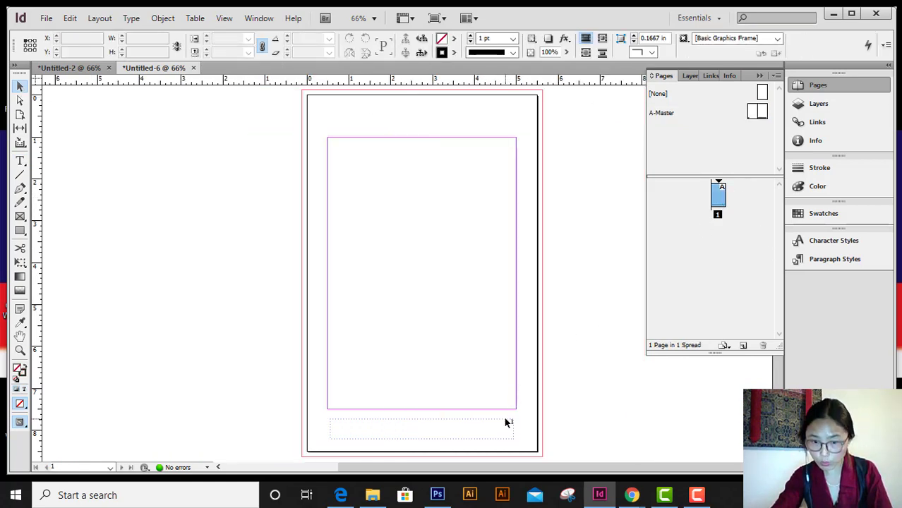
{"action": "right_click", "coordinate": [721, 203]}
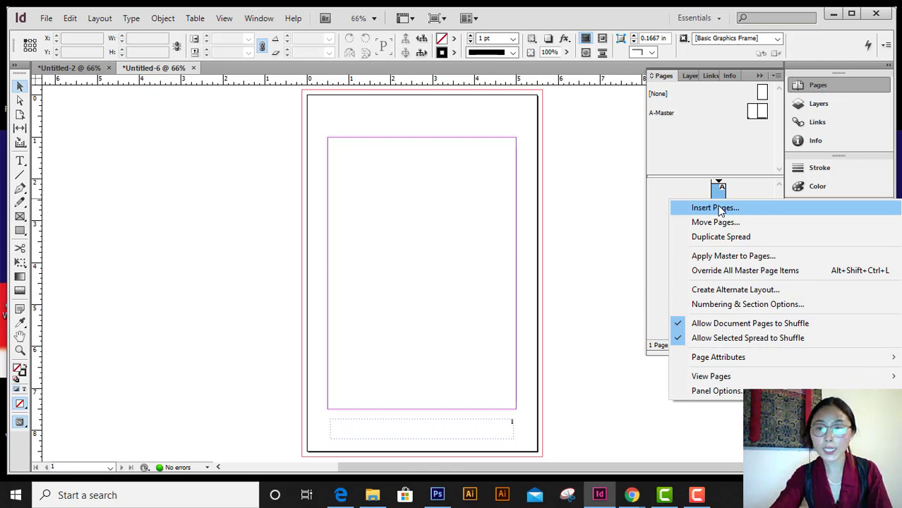
{"action": "left_click", "coordinate": [716, 207]}
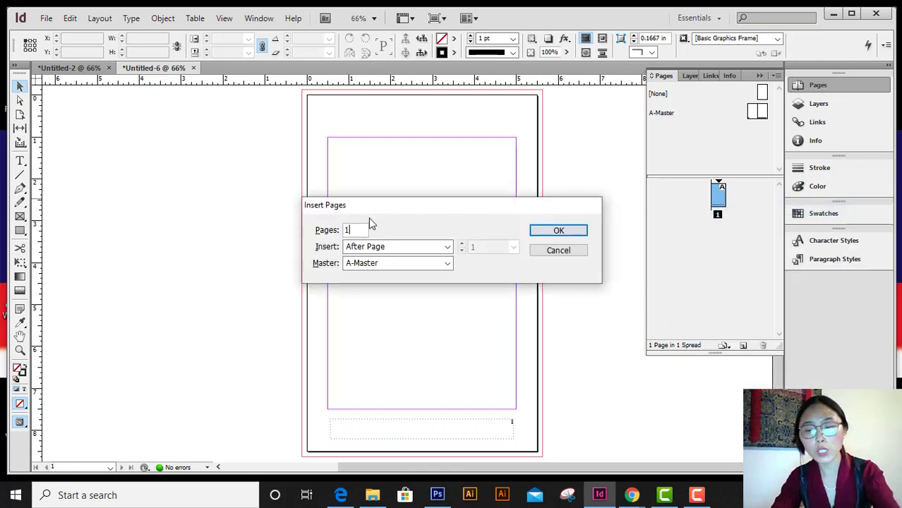
{"action": "key", "text": "BackSpace"}
{"action": "type", "text": "20"}
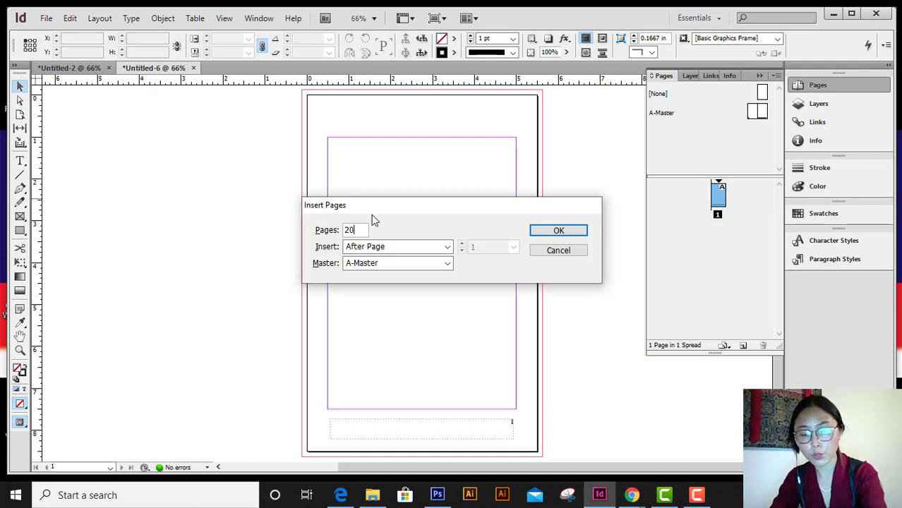
{"action": "left_click", "coordinate": [583, 231]}
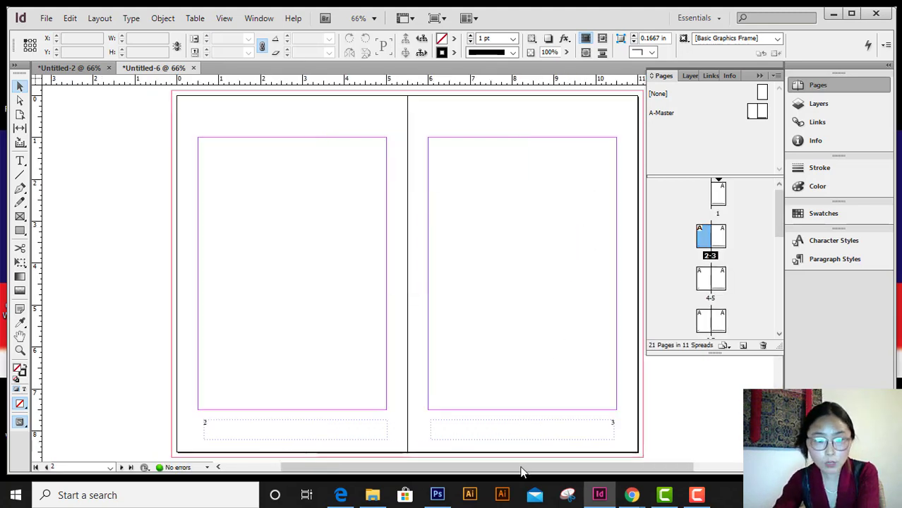
Step: Check the automatic page numbers in the footers of the inserted spreads and return to page 1
{"action": "scroll", "coordinate": [496, 424], "scroll_direction": "down", "scroll_amount": 2}
{"action": "scroll", "coordinate": [355, 411], "scroll_direction": "down", "scroll_amount": 1}
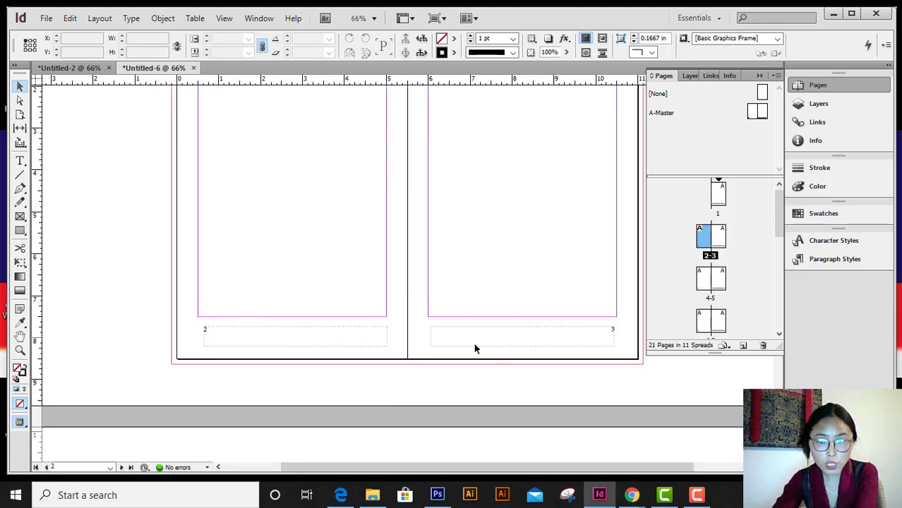
{"action": "scroll", "coordinate": [607, 360], "scroll_direction": "down", "scroll_amount": 5}
{"action": "scroll", "coordinate": [602, 364], "scroll_direction": "down", "scroll_amount": 10}
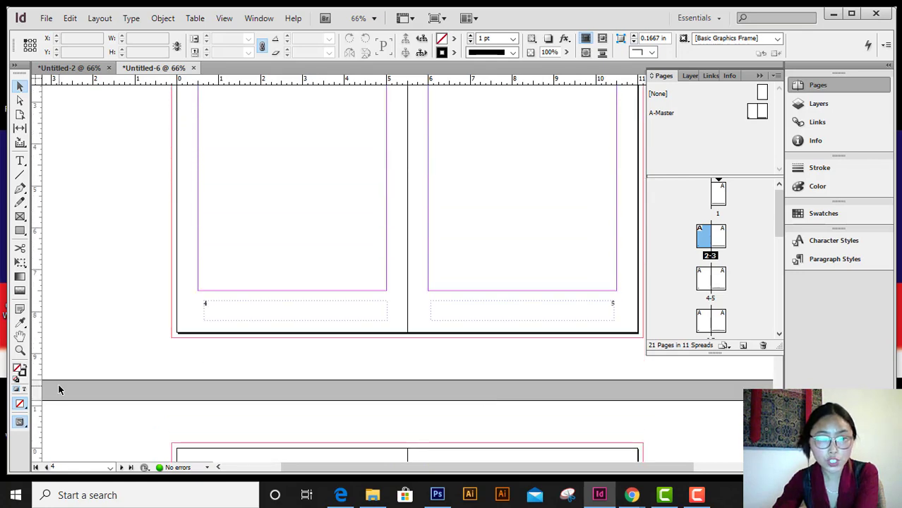
{"action": "scroll", "coordinate": [535, 350], "scroll_direction": "down", "scroll_amount": 5}
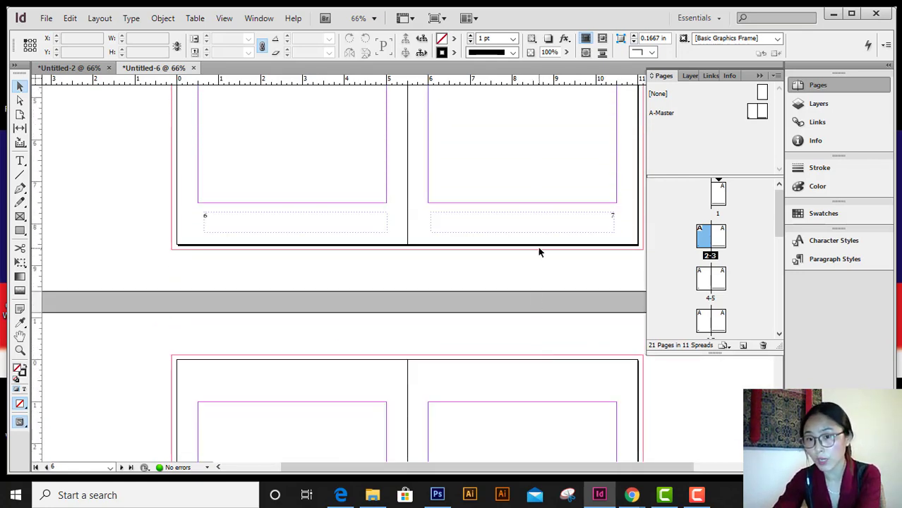
{"action": "double_click", "coordinate": [722, 196]}
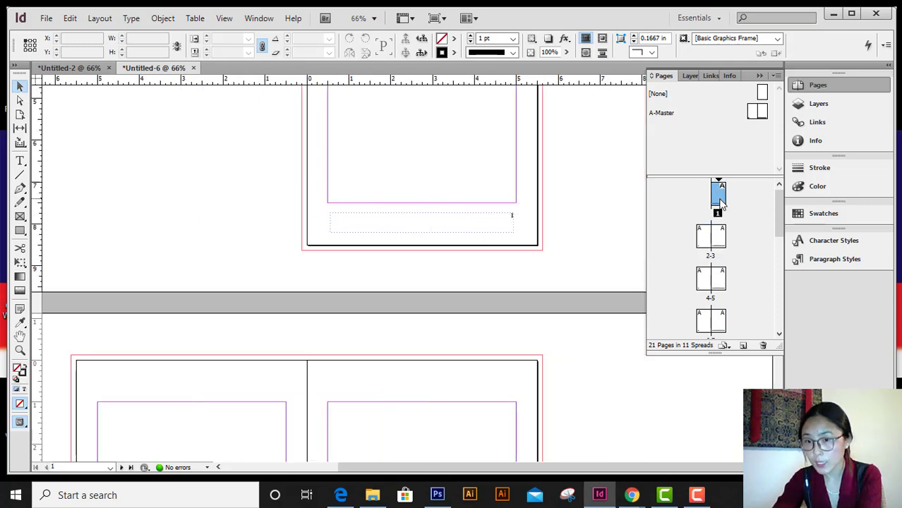
Step: Create a two-page master spread with prefix B, named Master, based on no master, in Tibetan Book size, 5.5 × 8.5 in
{"action": "double_click", "coordinate": [663, 115]}
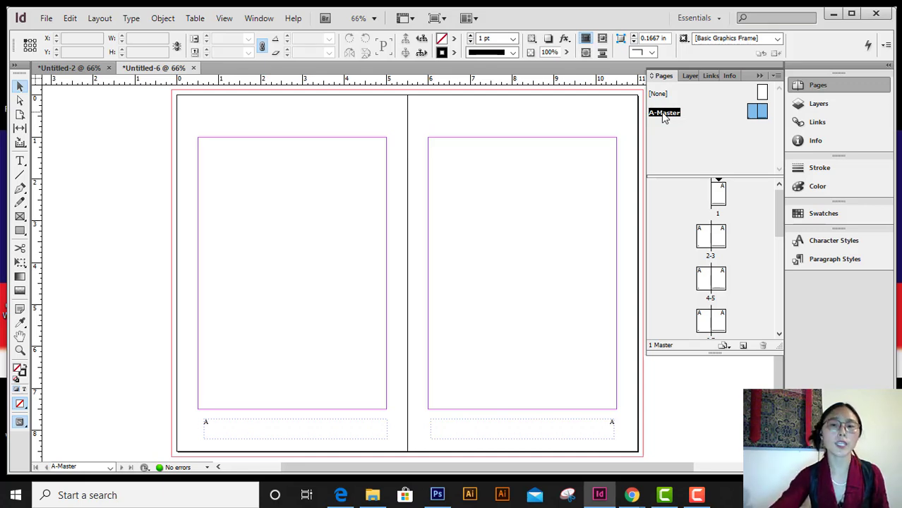
{"action": "left_click", "coordinate": [698, 138]}
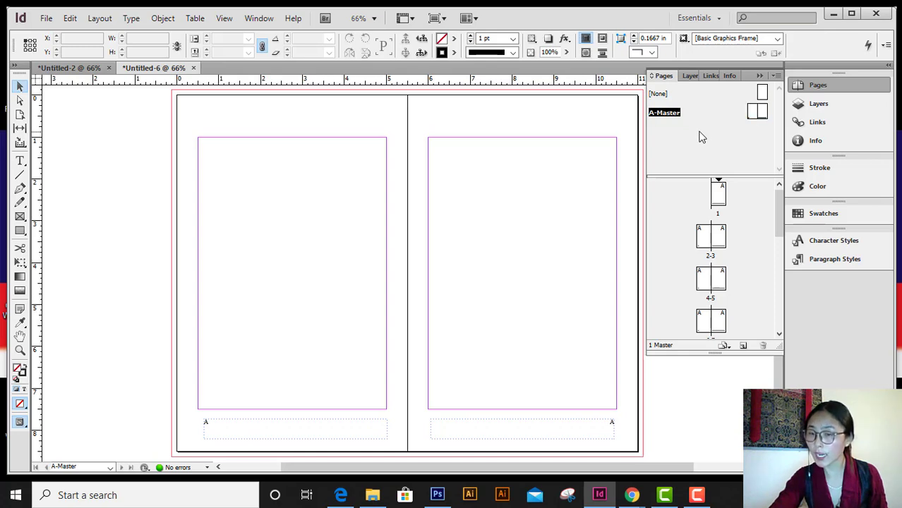
{"action": "right_click", "coordinate": [703, 128]}
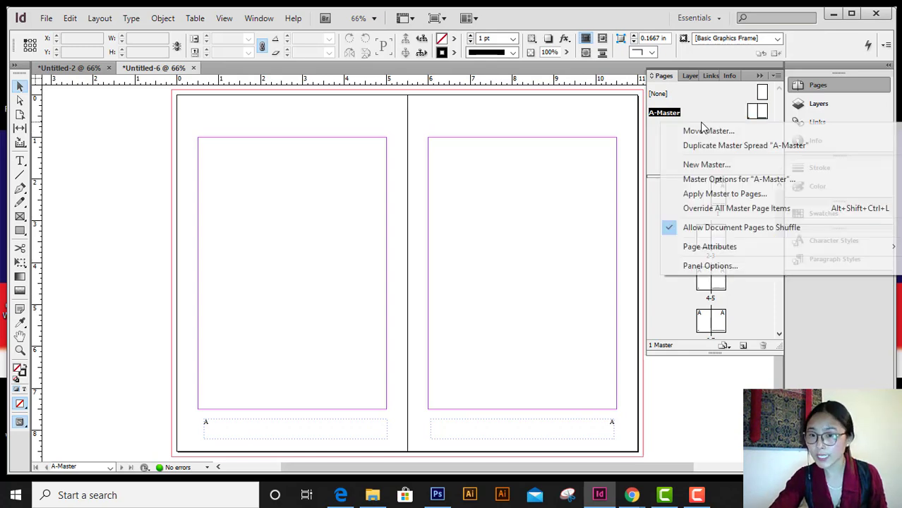
{"action": "left_click", "coordinate": [696, 166]}
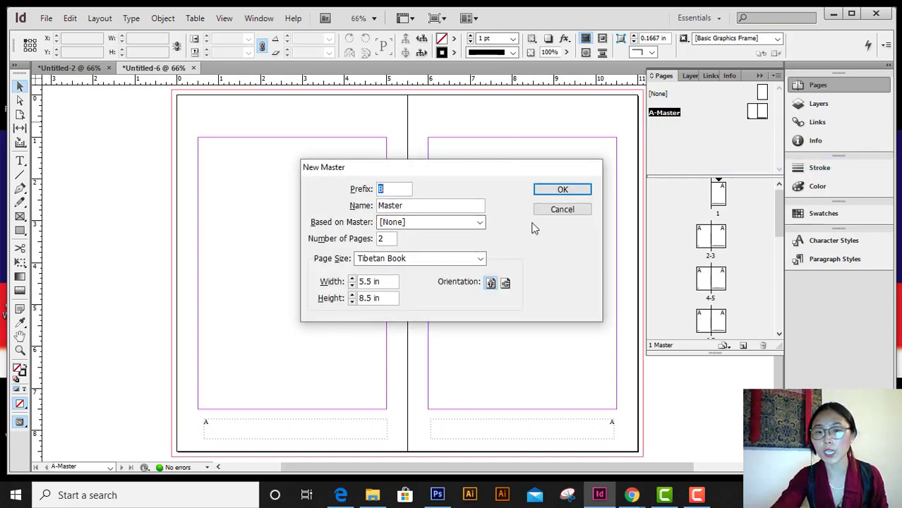
{"action": "left_click", "coordinate": [564, 191]}
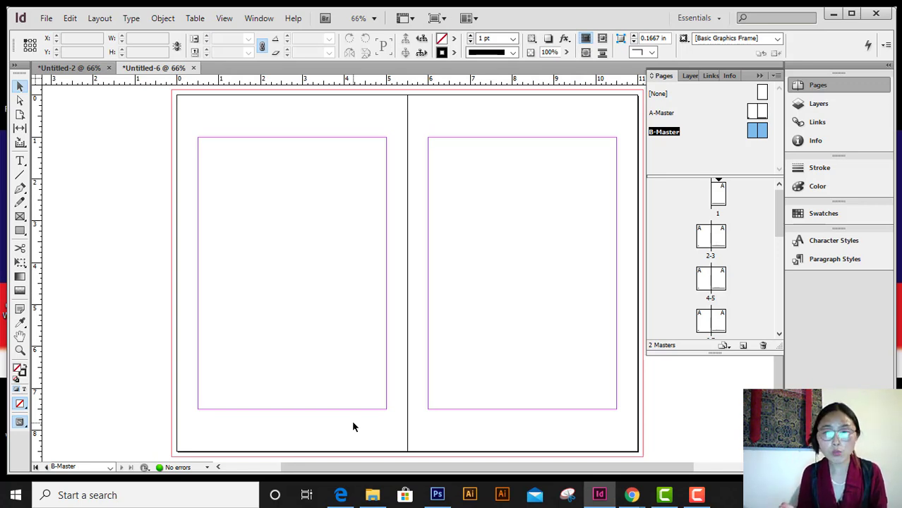
Step: Copy the footer text frame from the left page of A-Master and open the B-Master spread
{"action": "double_click", "coordinate": [665, 115]}
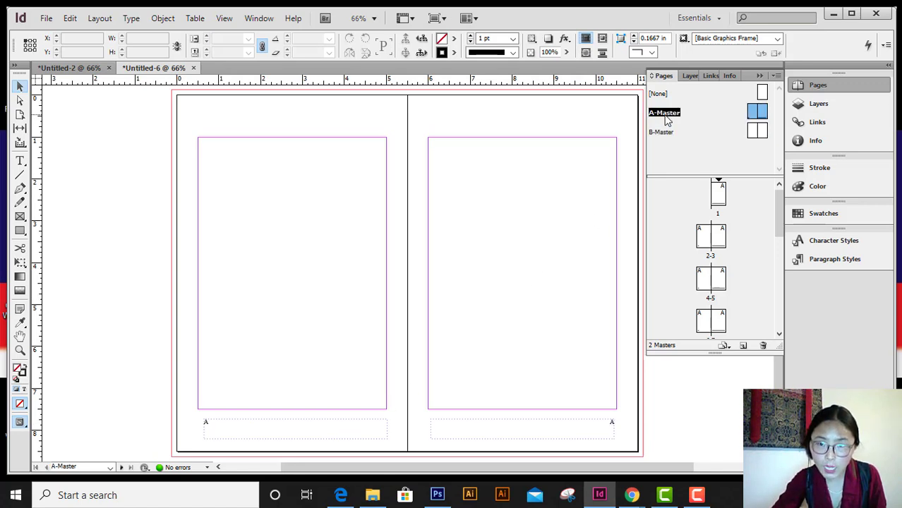
{"action": "left_click", "coordinate": [365, 436]}
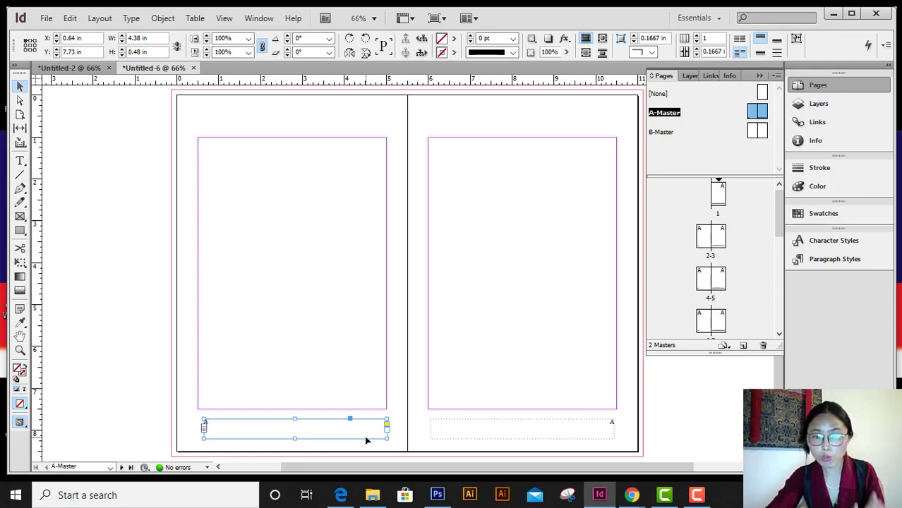
{"action": "key", "text": "ctrl+c"}
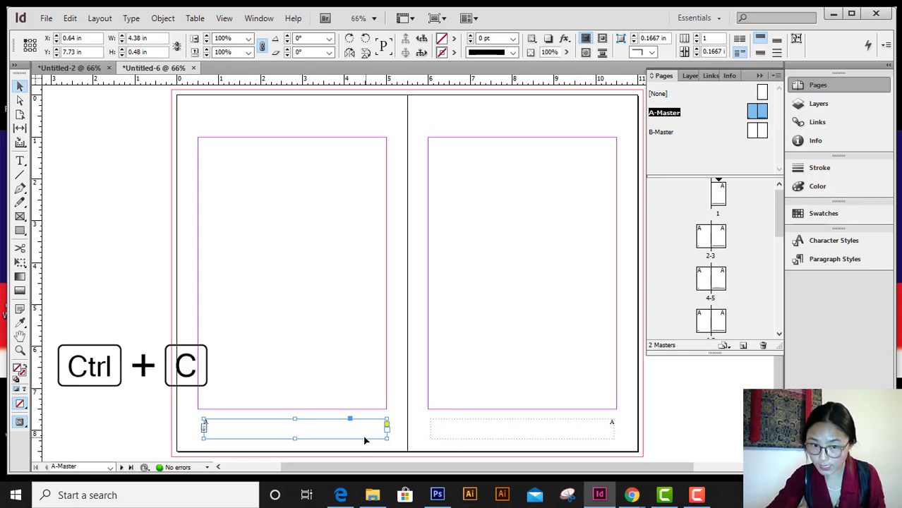
{"action": "right_click", "coordinate": [364, 435]}
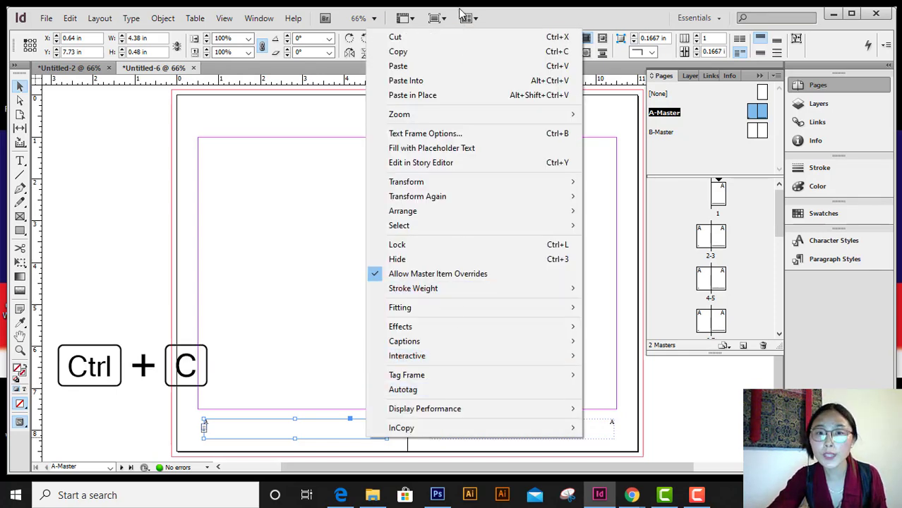
{"action": "left_click", "coordinate": [420, 56]}
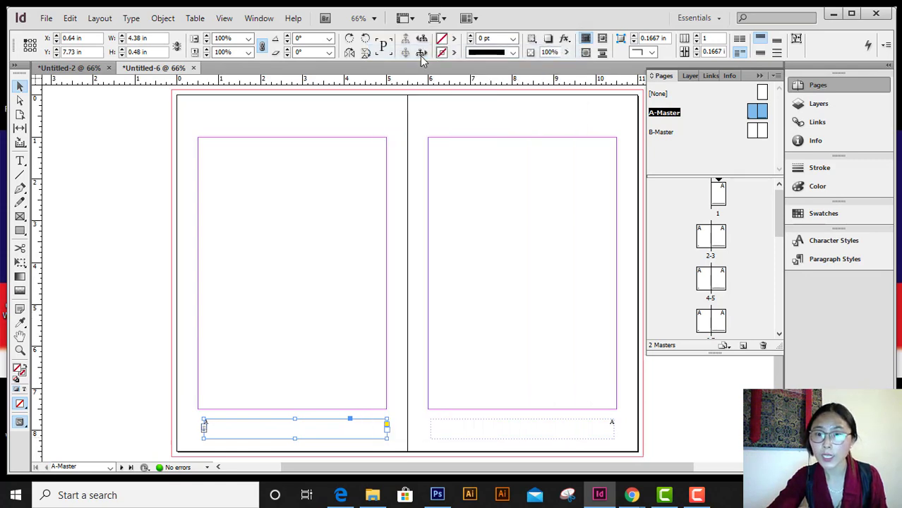
{"action": "double_click", "coordinate": [664, 134]}
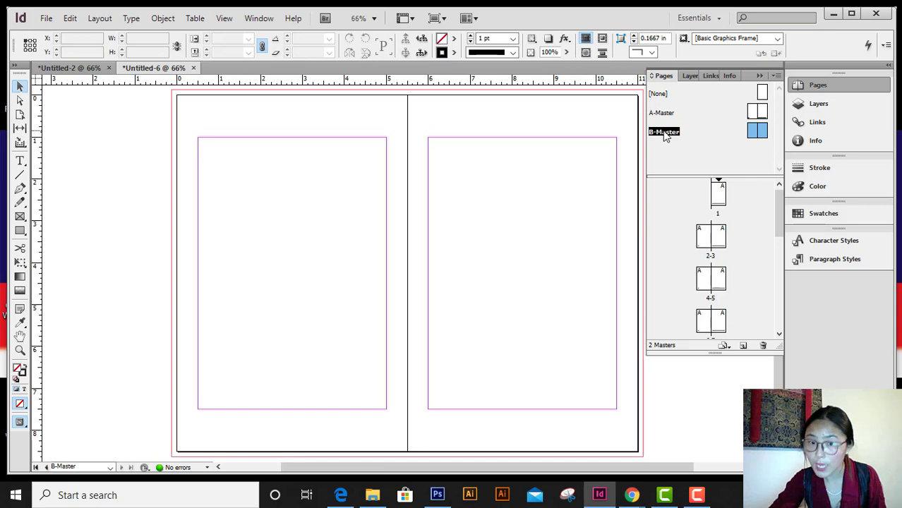
Step: Try a plain paste of the copied footer frame on the B-Master spread and delete the pasted frame
{"action": "right_click", "coordinate": [279, 425]}
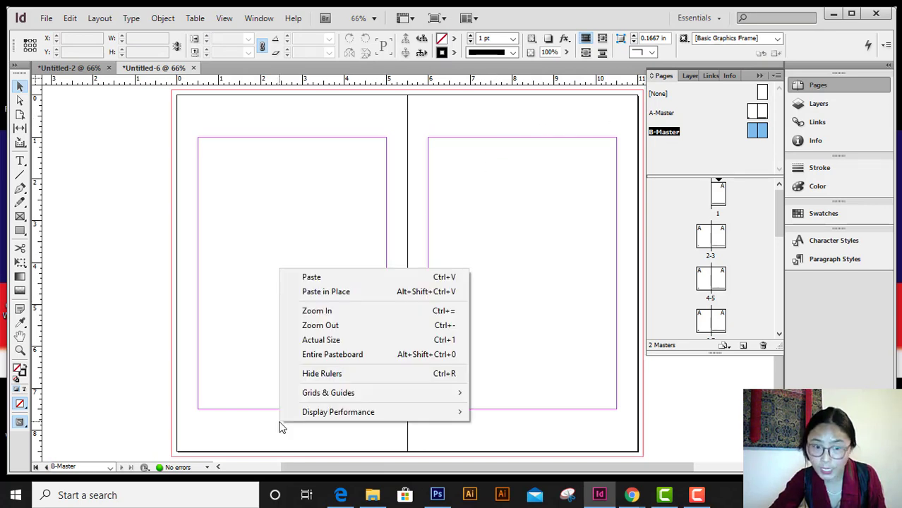
{"action": "left_click", "coordinate": [306, 279]}
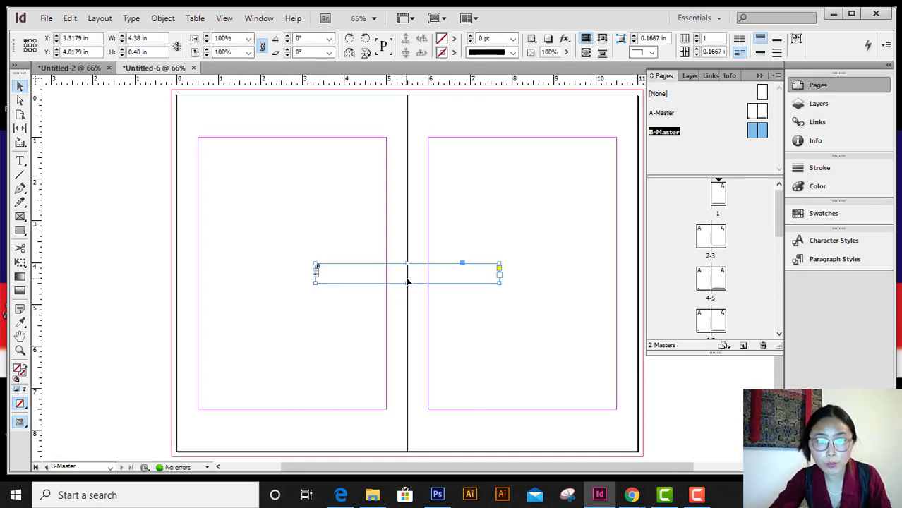
{"action": "left_click", "coordinate": [366, 294]}
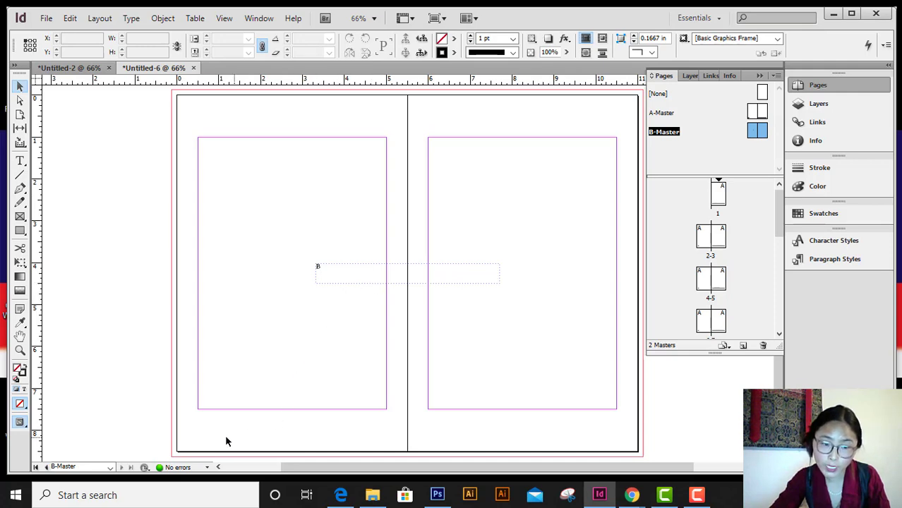
{"action": "left_click", "coordinate": [350, 285]}
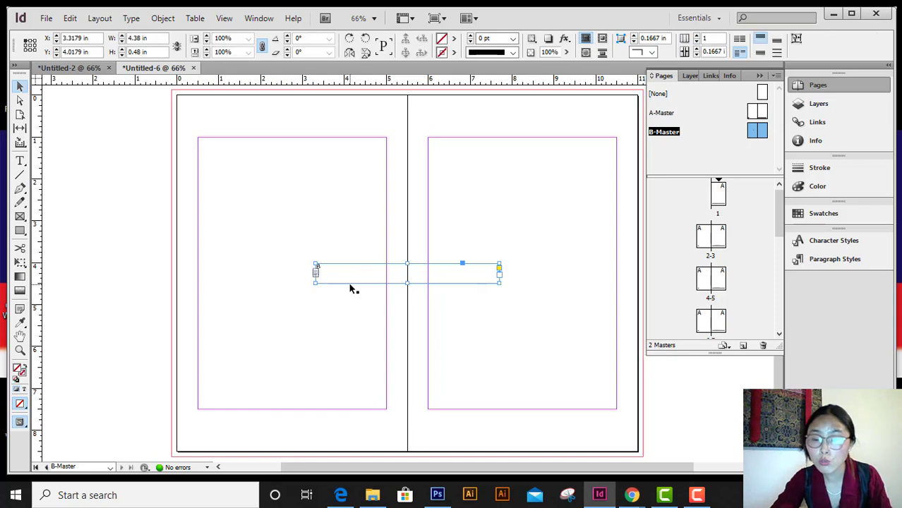
{"action": "key", "text": "Delete"}
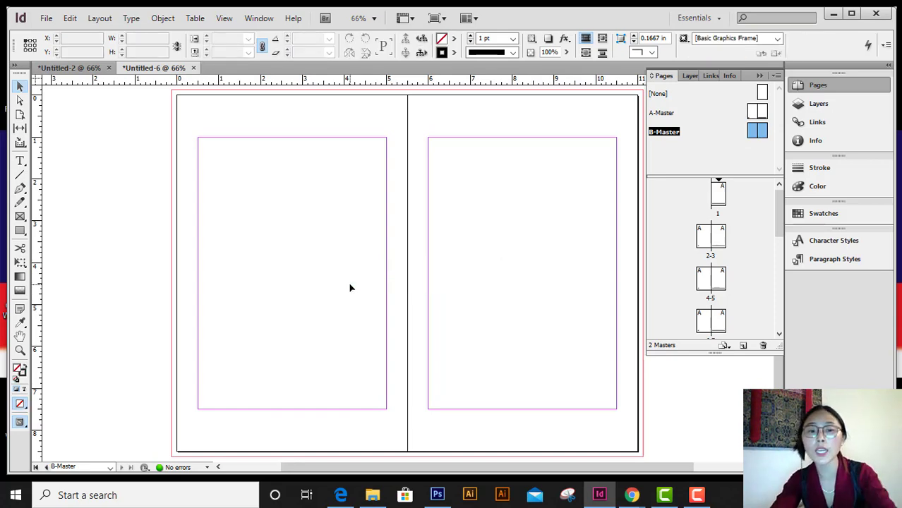
Step: Paste the footer frame in place on the left page of B-Master and compare its position with A-Master
{"action": "right_click", "coordinate": [306, 428]}
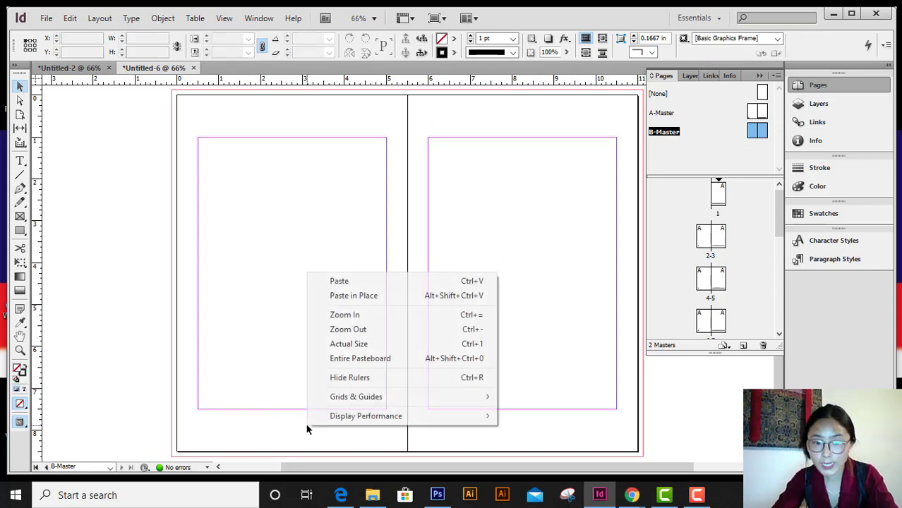
{"action": "left_click", "coordinate": [357, 295]}
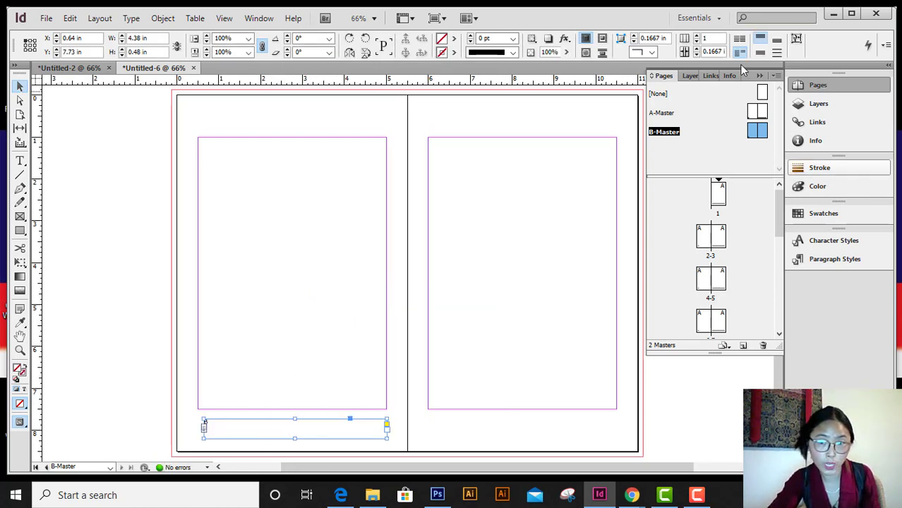
{"action": "left_click", "coordinate": [664, 113]}
{"action": "double_click", "coordinate": [663, 113]}
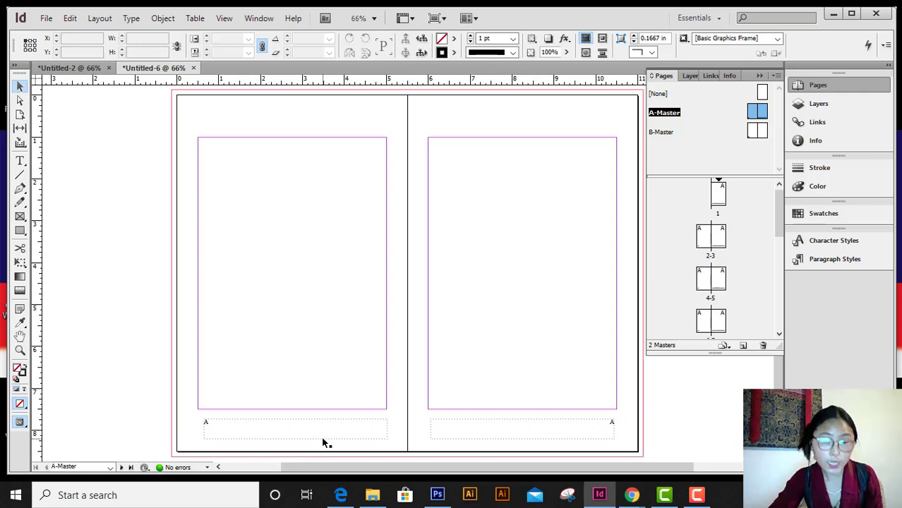
{"action": "double_click", "coordinate": [662, 132]}
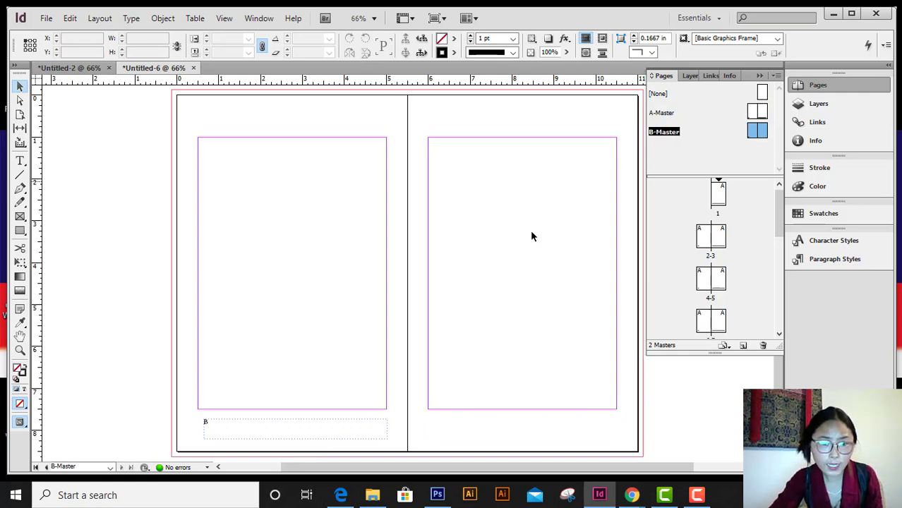
Step: Duplicate B-Master's left footer frame onto its right page, below the bottom margin at about X 6.06 in, Y 7.73 in
{"action": "left_click", "coordinate": [335, 436]}
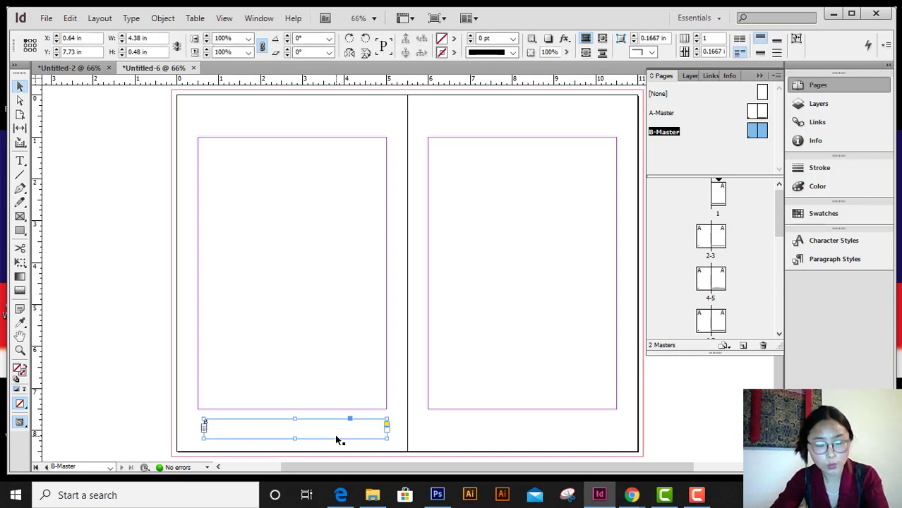
{"action": "left_click_drag", "start_coordinate": [336, 437], "coordinate": [563, 440]}
{"action": "key", "text": "super+space"}
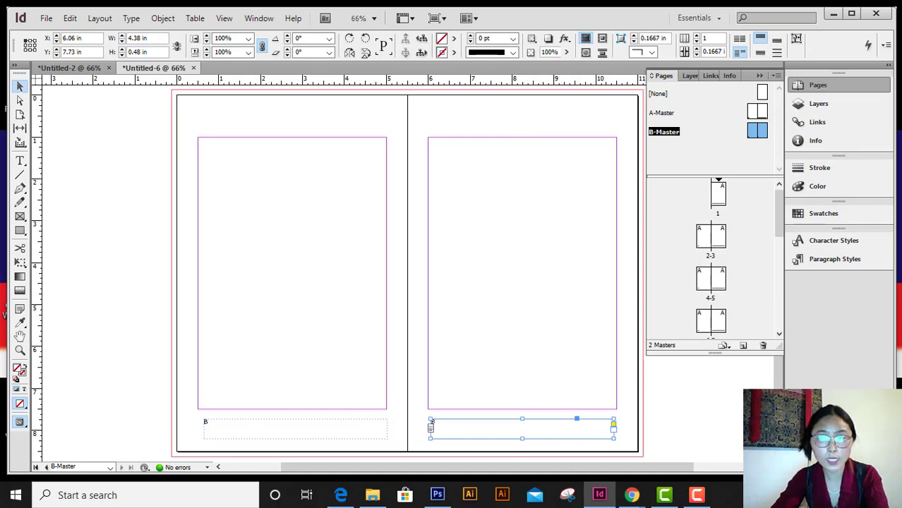
Step: Push the page number marker to the right edge of B-Master's right footer frame with a right indent tab
{"action": "double_click", "coordinate": [511, 432]}
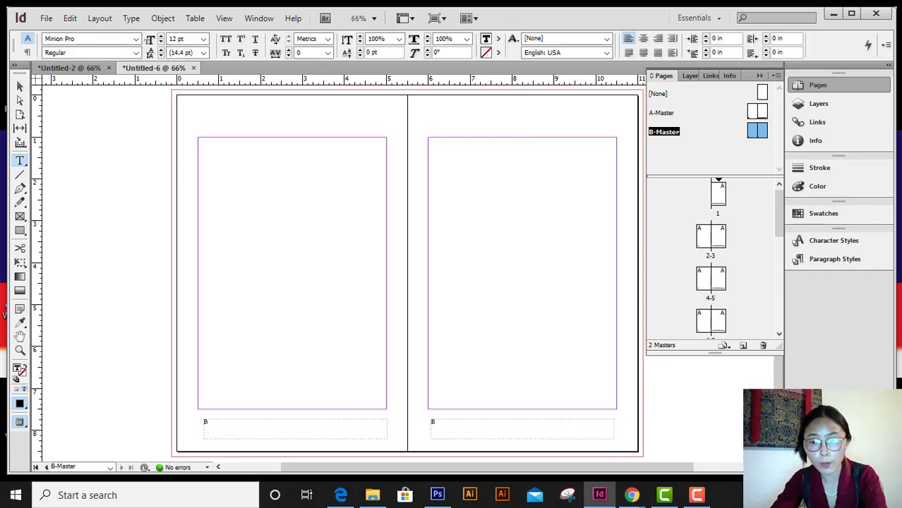
{"action": "key", "text": "super+space"}
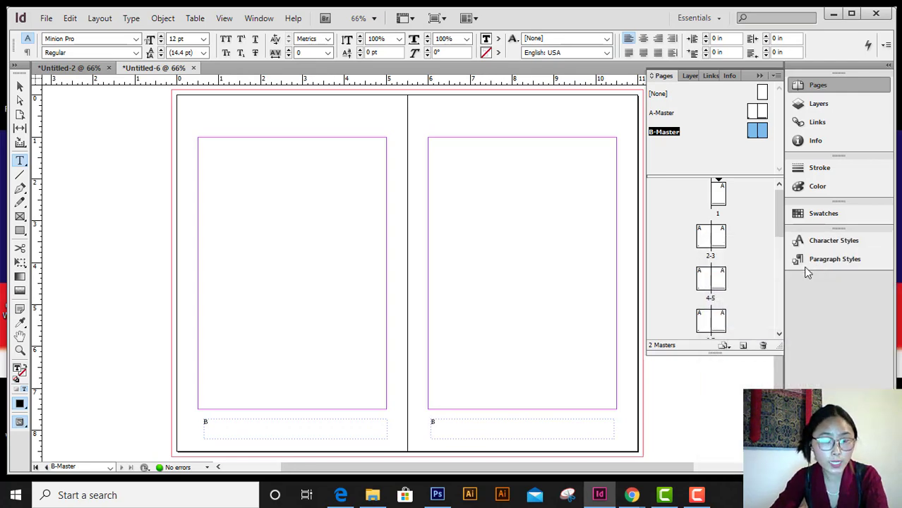
{"action": "key", "text": "ctrl+shift+r"}
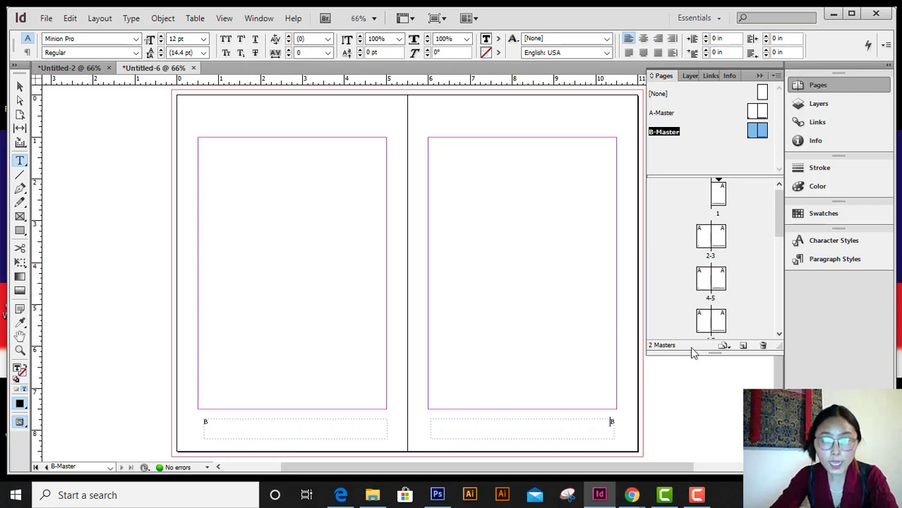
Step: Insert 8 pages at the start of the document based on B-Master
{"action": "double_click", "coordinate": [719, 200]}
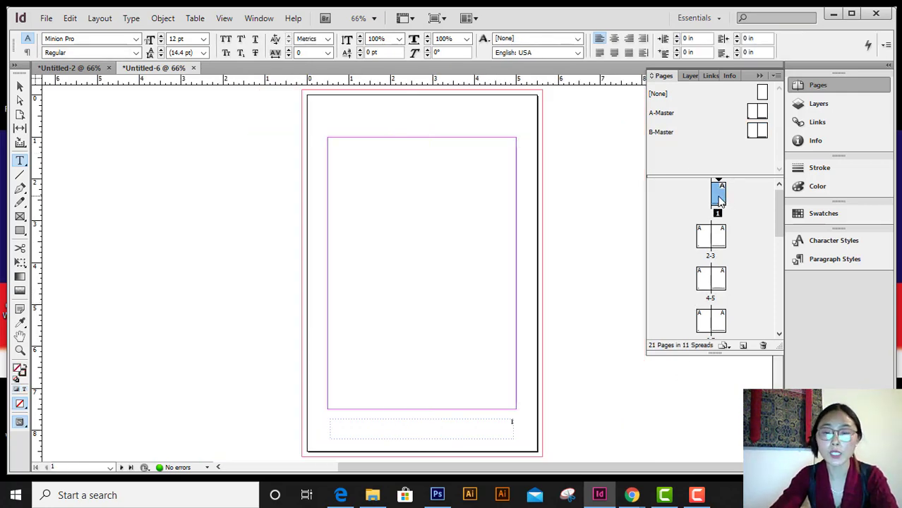
{"action": "double_click", "coordinate": [719, 238]}
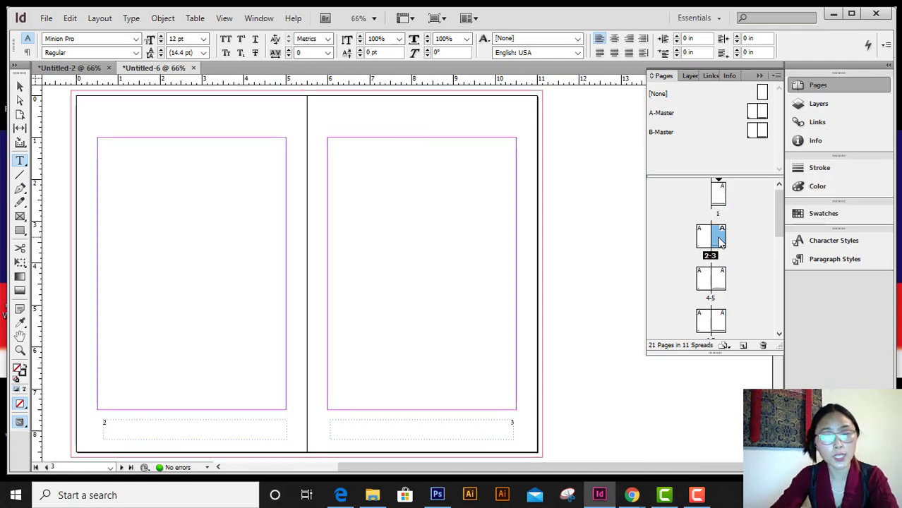
{"action": "right_click", "coordinate": [719, 241]}
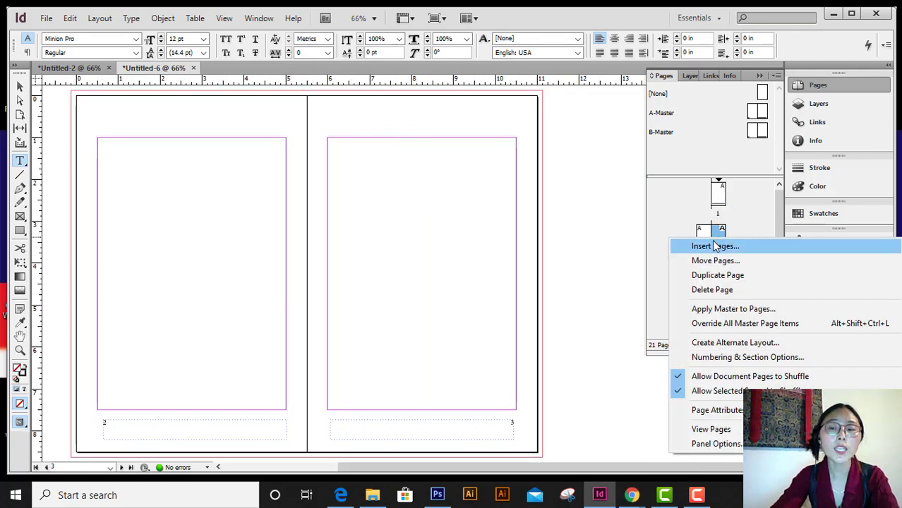
{"action": "left_click", "coordinate": [712, 247]}
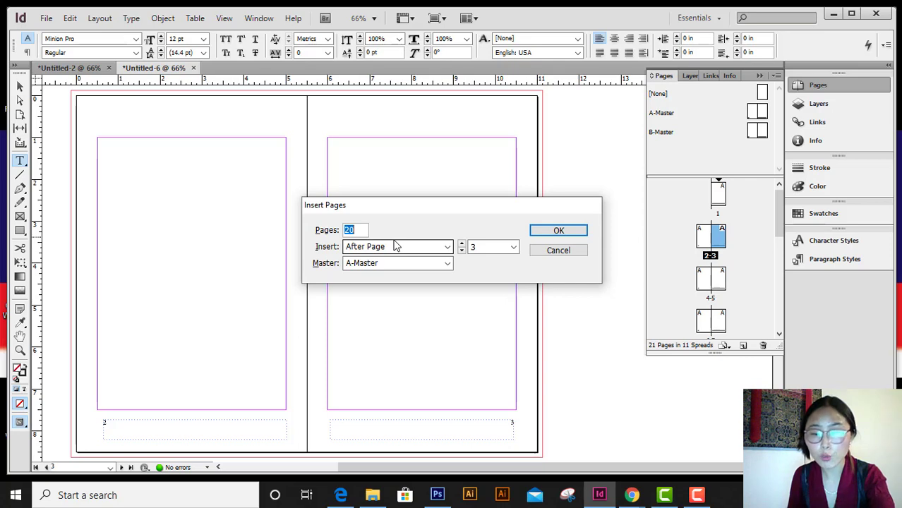
{"action": "type", "text": "8"}
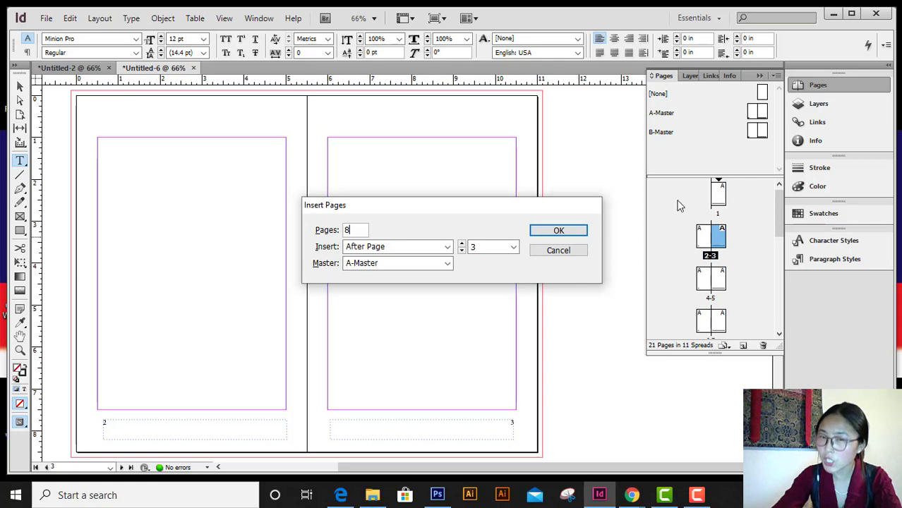
{"action": "left_click", "coordinate": [447, 249]}
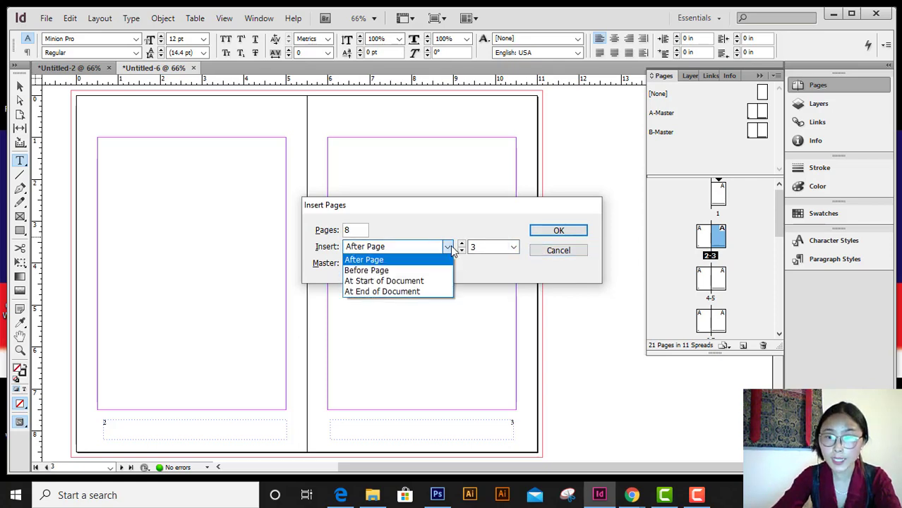
{"action": "left_click", "coordinate": [415, 282]}
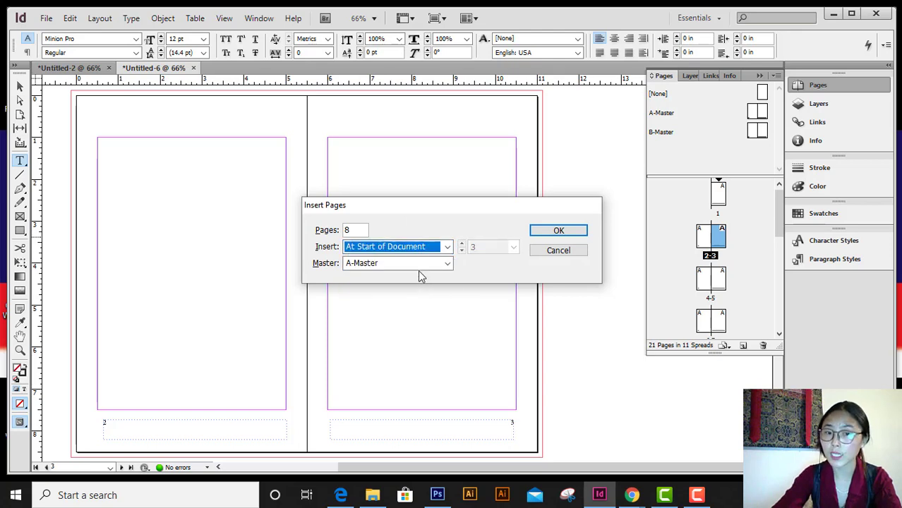
{"action": "left_click", "coordinate": [364, 265]}
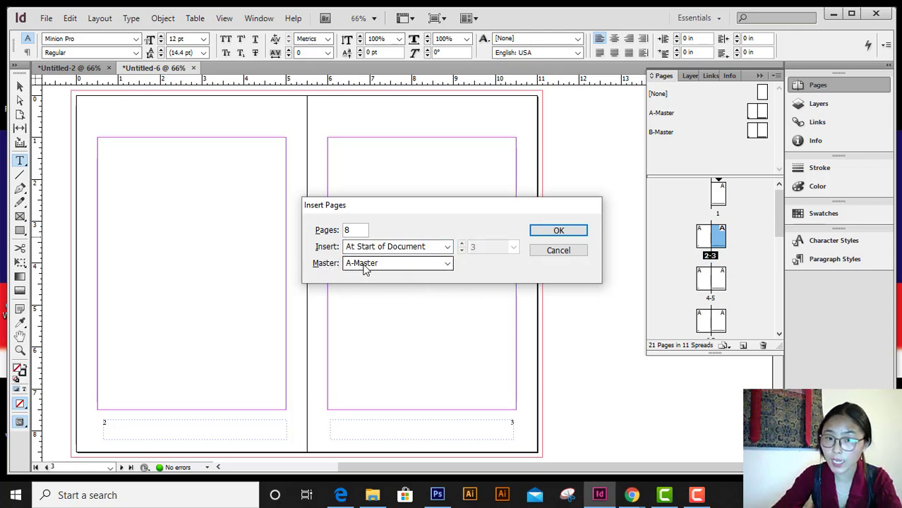
{"action": "left_click", "coordinate": [359, 297]}
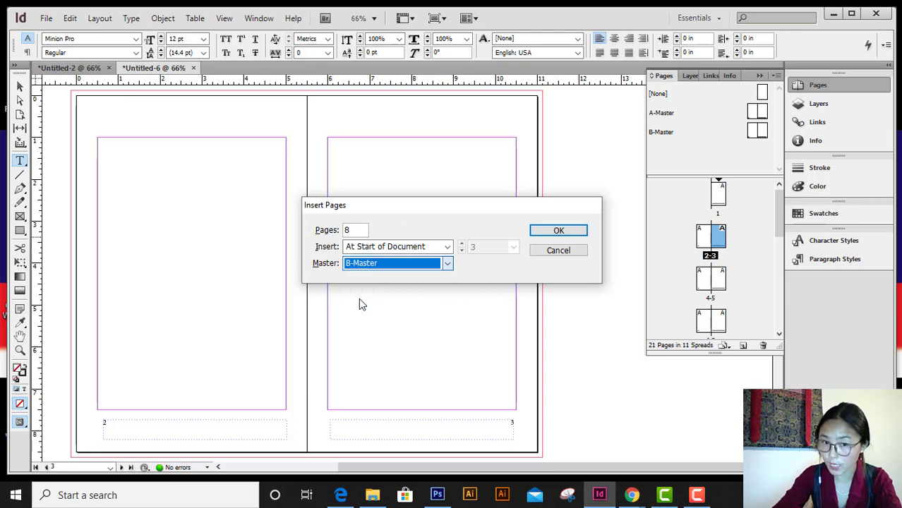
{"action": "left_click", "coordinate": [568, 233]}
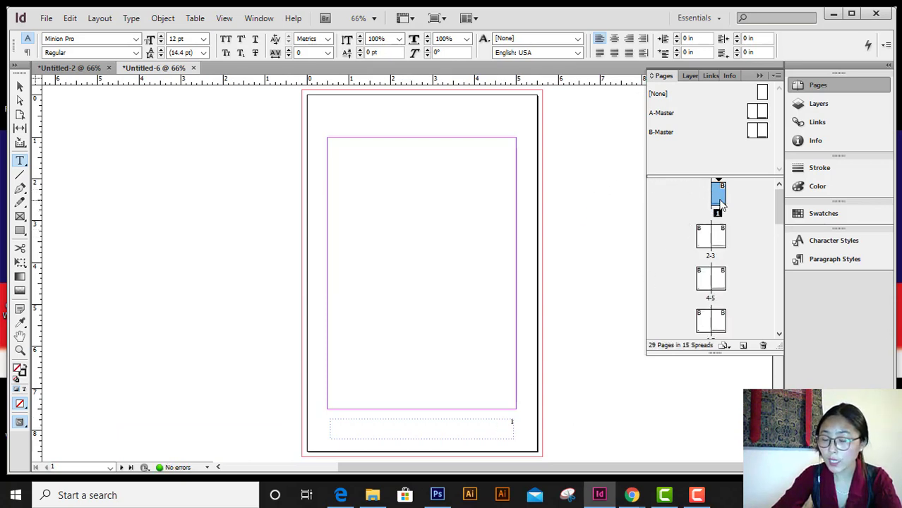
Step: Start a new section at page 9, the first page based on A-Master, with its page numbering starting at 1
{"action": "scroll", "coordinate": [702, 293], "scroll_direction": "down", "scroll_amount": 3}
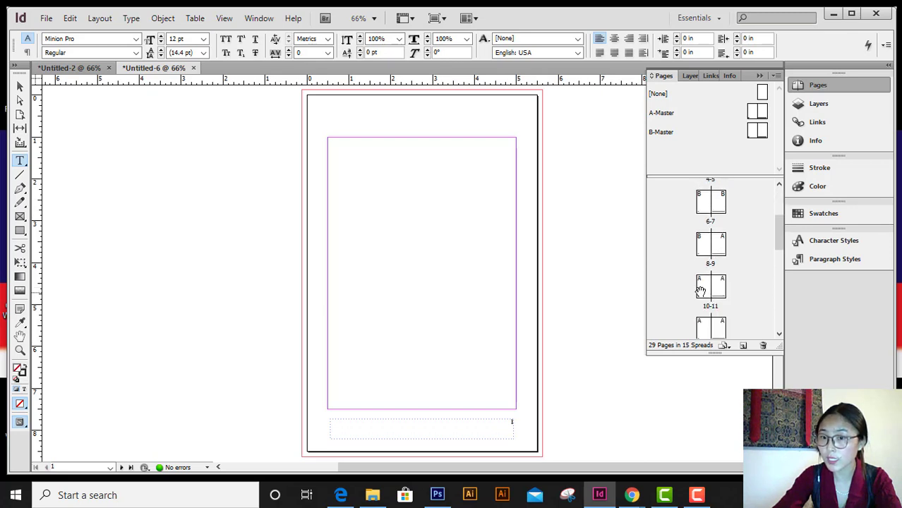
{"action": "double_click", "coordinate": [720, 243]}
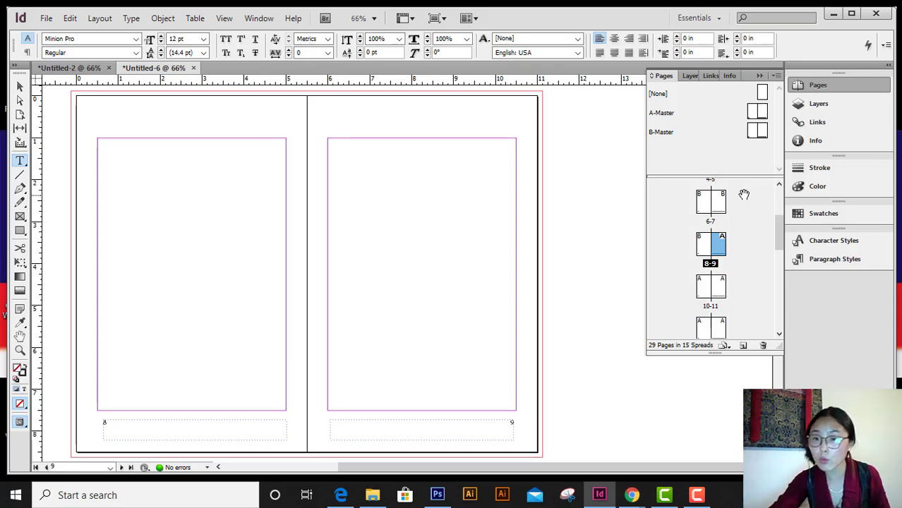
{"action": "double_click", "coordinate": [719, 242]}
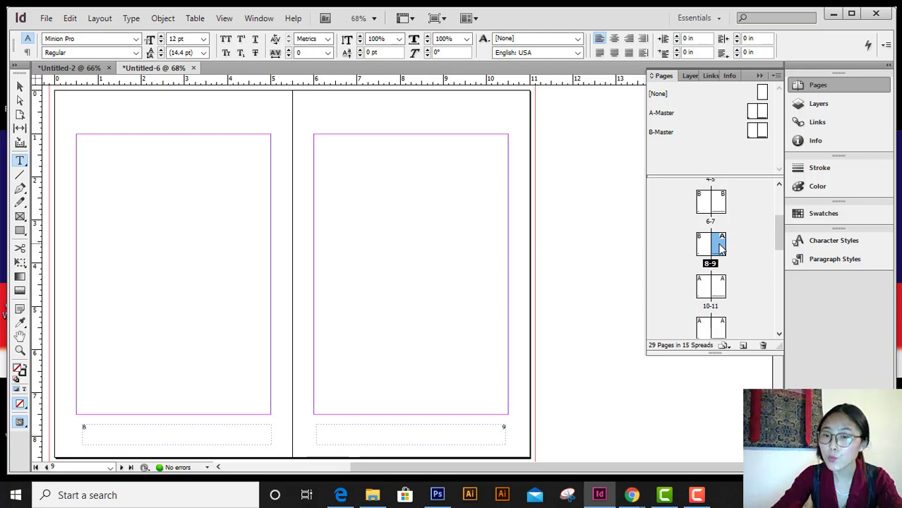
{"action": "right_click", "coordinate": [721, 247]}
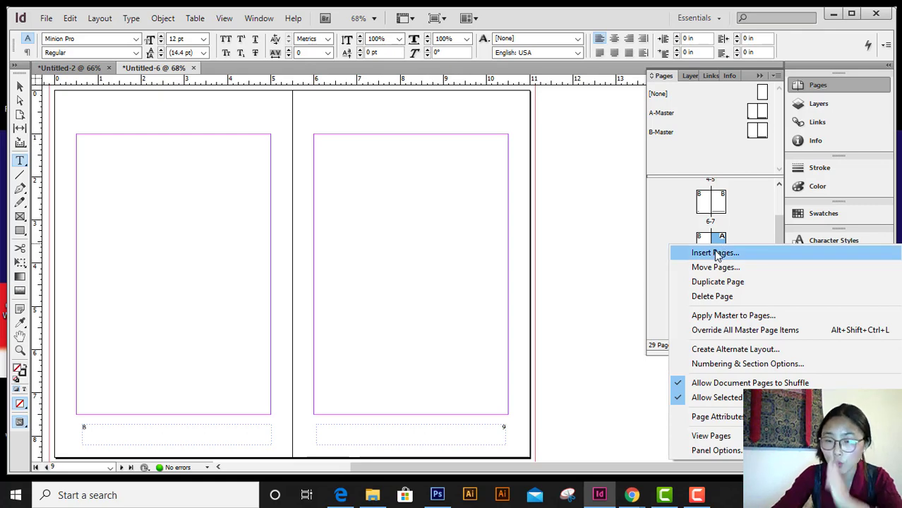
{"action": "left_click", "coordinate": [707, 365]}
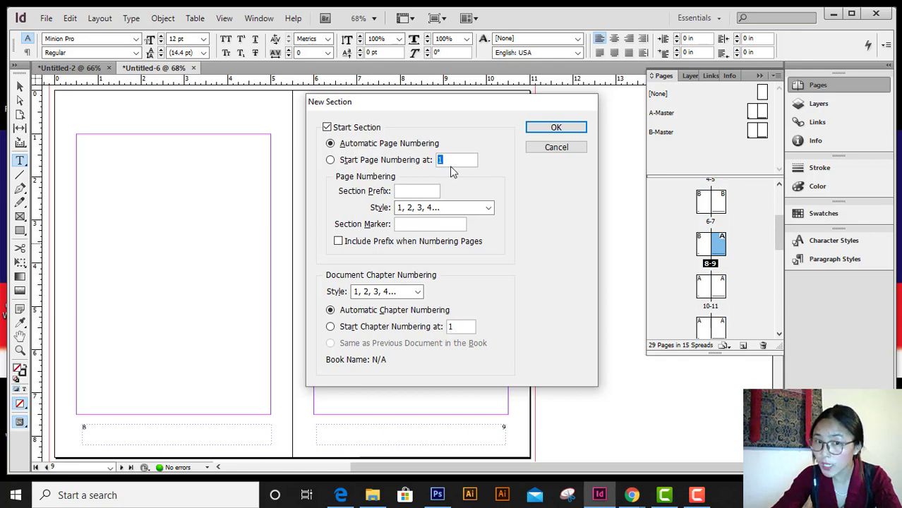
{"action": "left_click", "coordinate": [330, 161]}
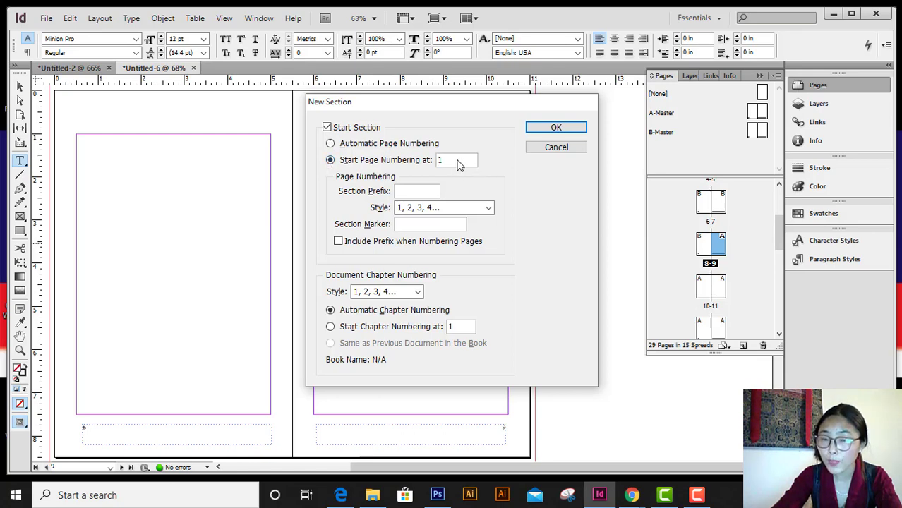
{"action": "left_click_drag", "start_coordinate": [447, 164], "coordinate": [434, 162]}
{"action": "key", "text": "BackSpace"}
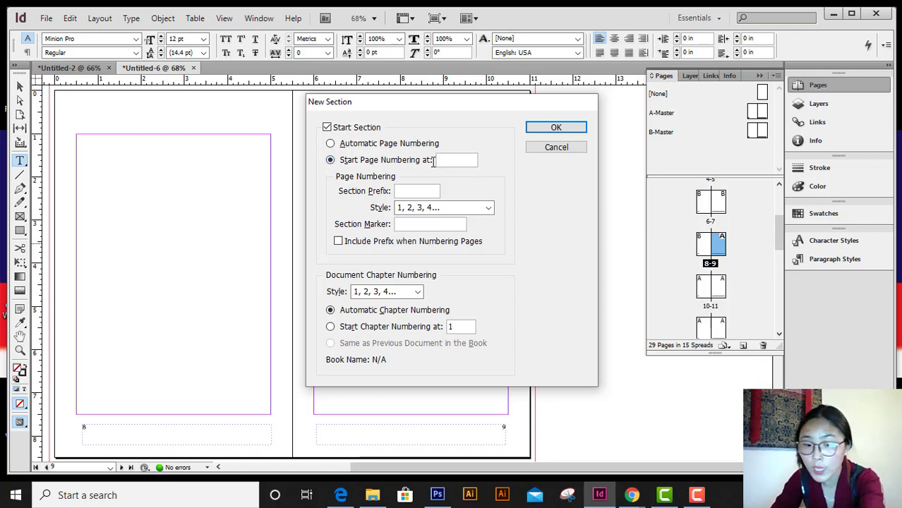
{"action": "type", "text": "9"}
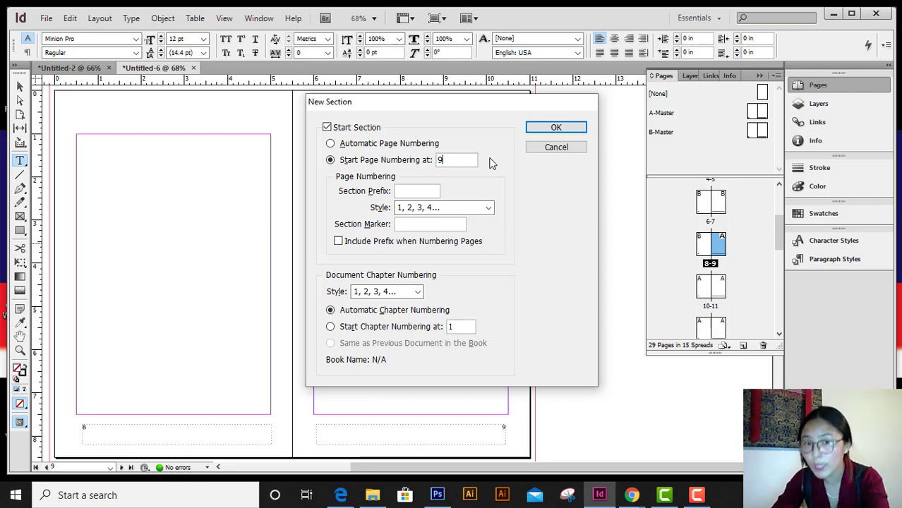
{"action": "key", "text": "BackSpace"}
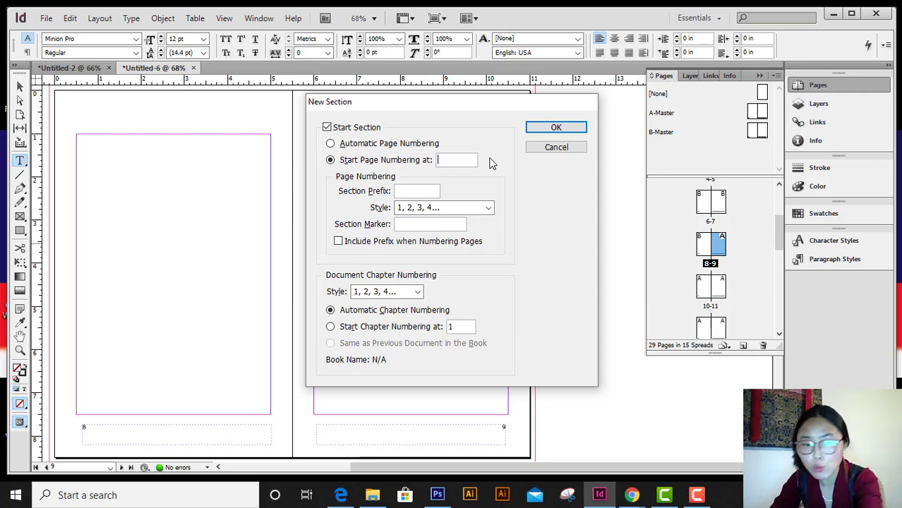
{"action": "type", "text": "1"}
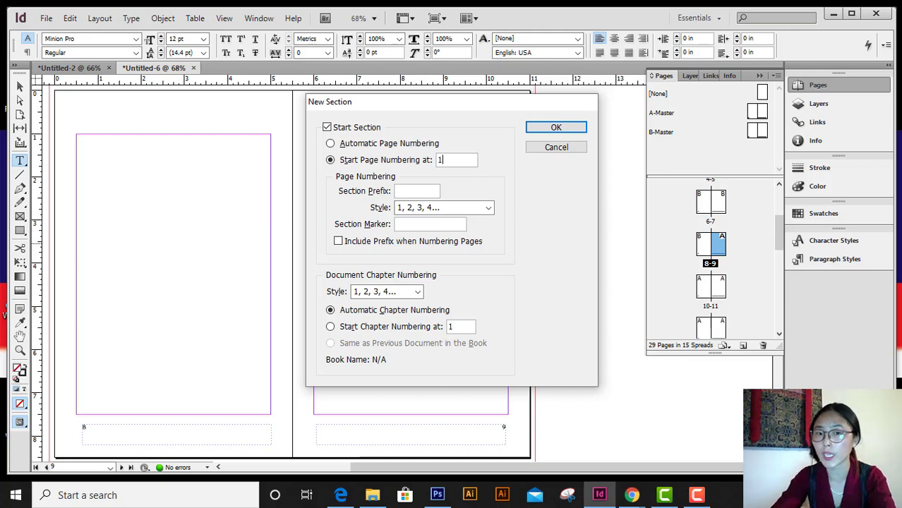
{"action": "left_click", "coordinate": [539, 128]}
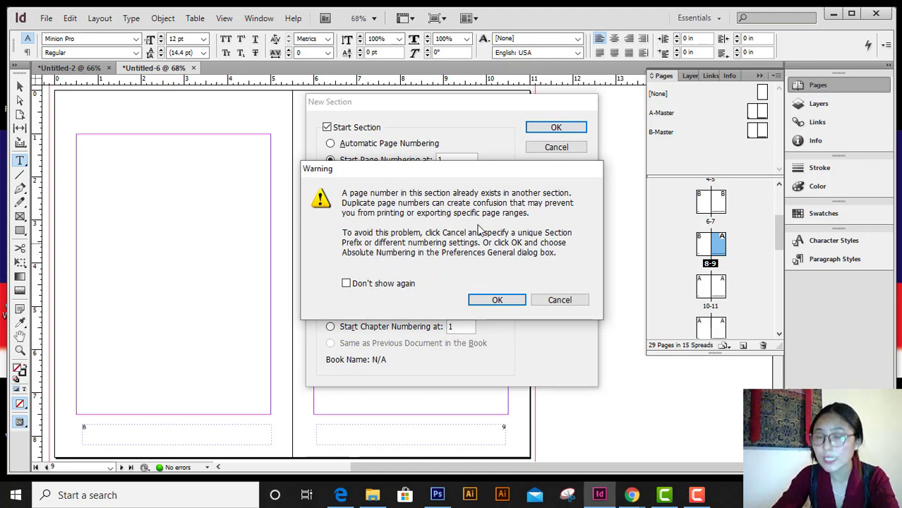
{"action": "left_click", "coordinate": [515, 300]}
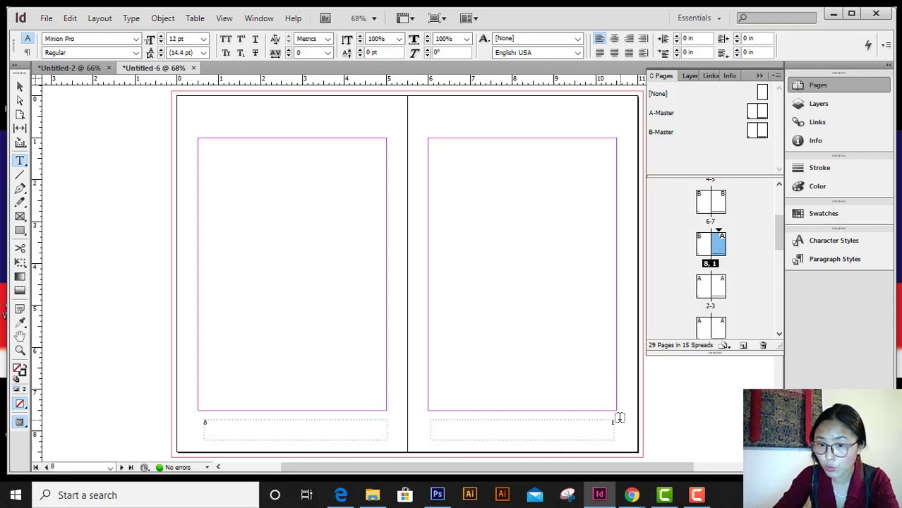
Step: Set the page numbering style of the front section starting at the document's first page to I, II, III, IV
{"action": "scroll", "coordinate": [619, 416], "scroll_direction": "down", "scroll_amount": 3}
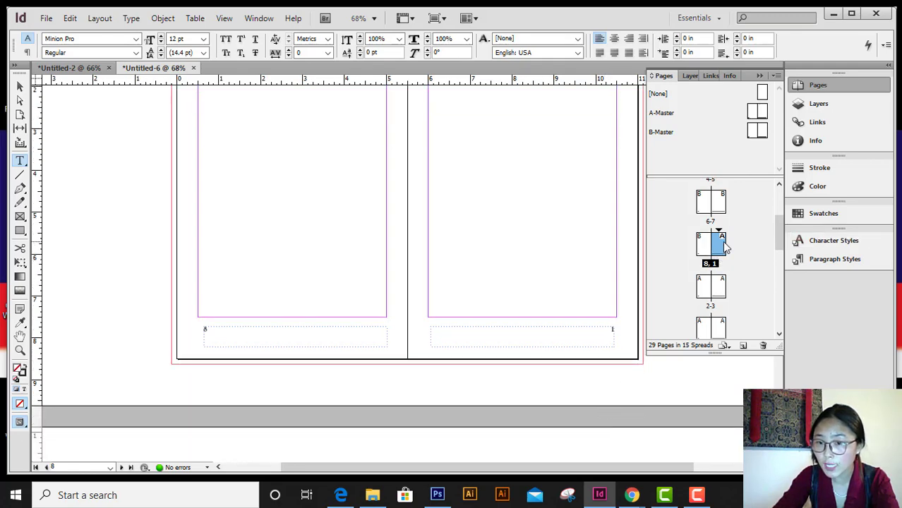
{"action": "scroll", "coordinate": [563, 364], "scroll_direction": "down", "scroll_amount": 10}
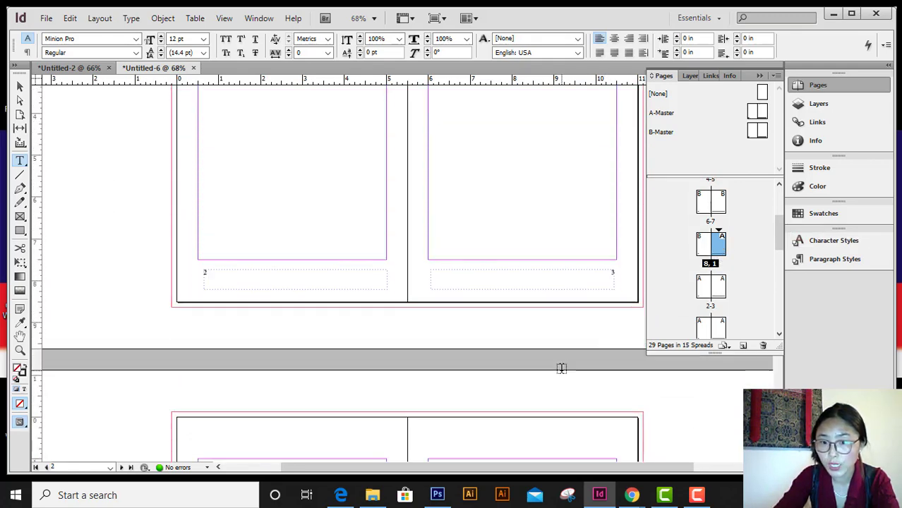
{"action": "scroll", "coordinate": [561, 368], "scroll_direction": "down", "scroll_amount": 10}
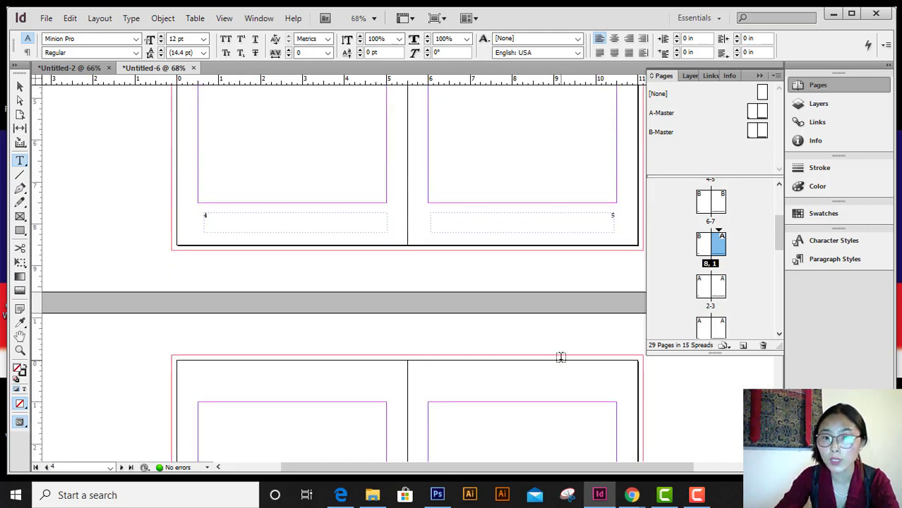
{"action": "scroll", "coordinate": [560, 358], "scroll_direction": "down", "scroll_amount": 4}
{"action": "scroll", "coordinate": [560, 357], "scroll_direction": "up", "scroll_amount": 10}
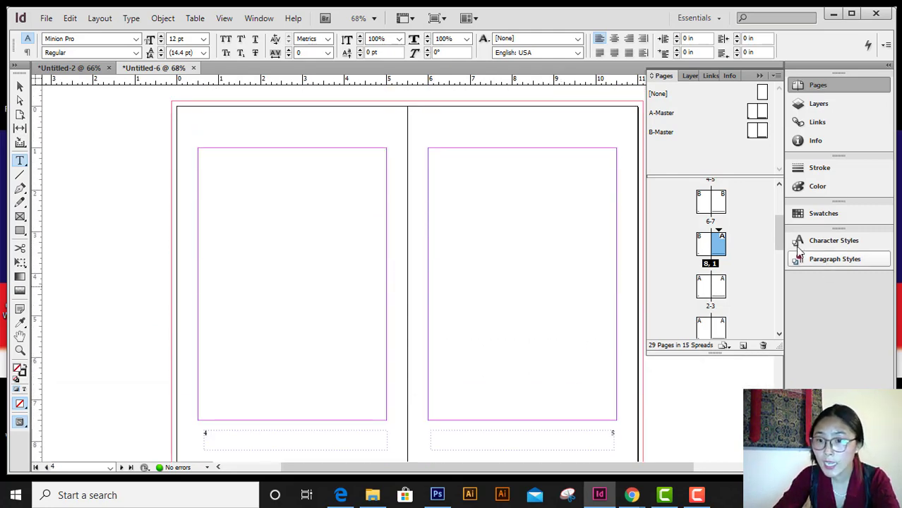
{"action": "scroll", "coordinate": [777, 217], "scroll_direction": "up", "scroll_amount": 5}
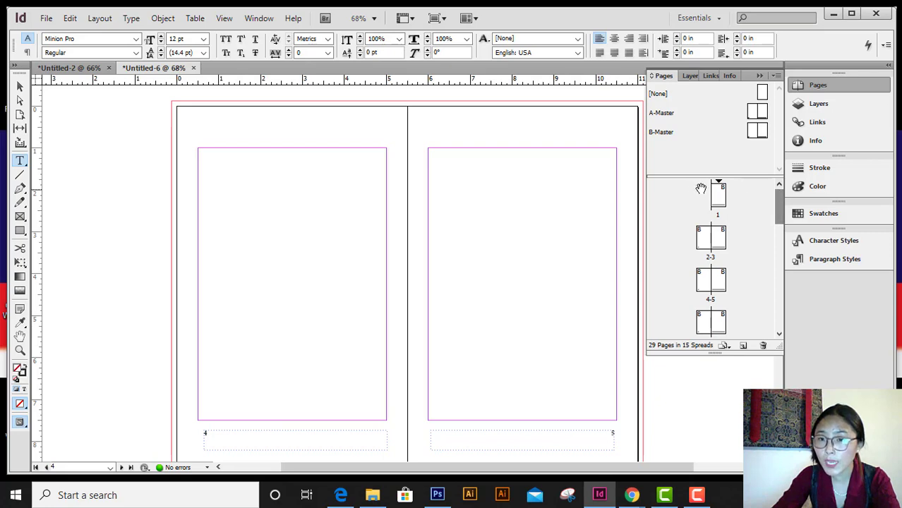
{"action": "double_click", "coordinate": [717, 194]}
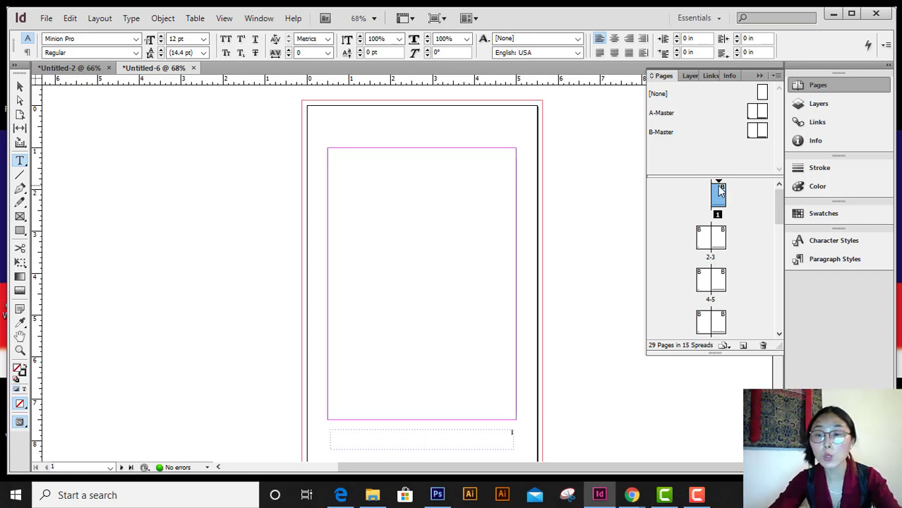
{"action": "double_click", "coordinate": [719, 195]}
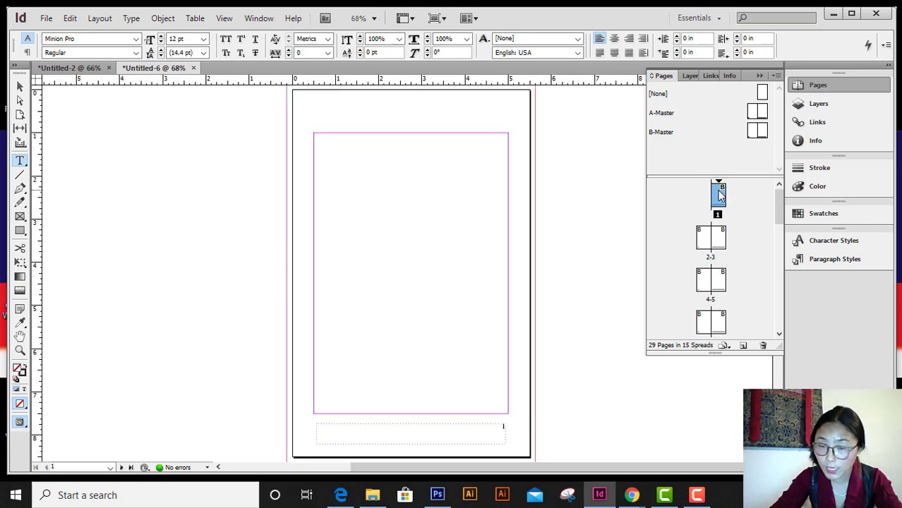
{"action": "right_click", "coordinate": [719, 194]}
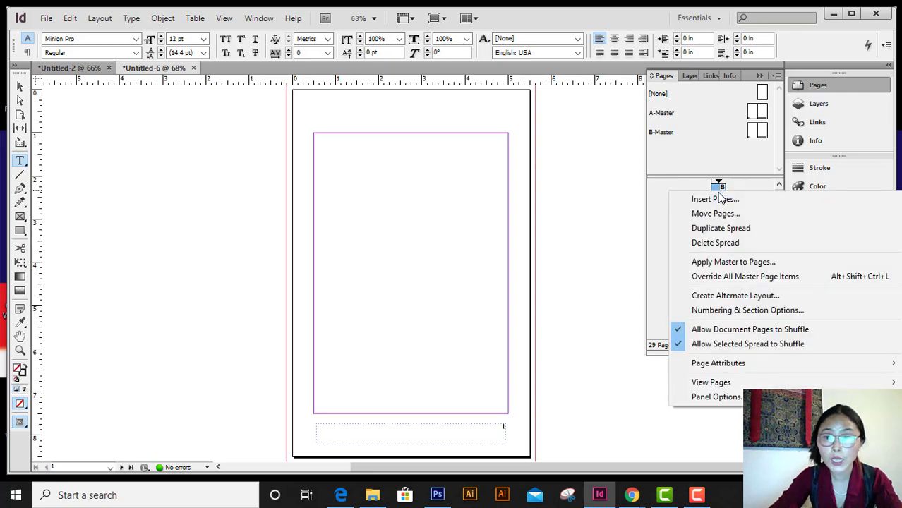
{"action": "left_click", "coordinate": [723, 312]}
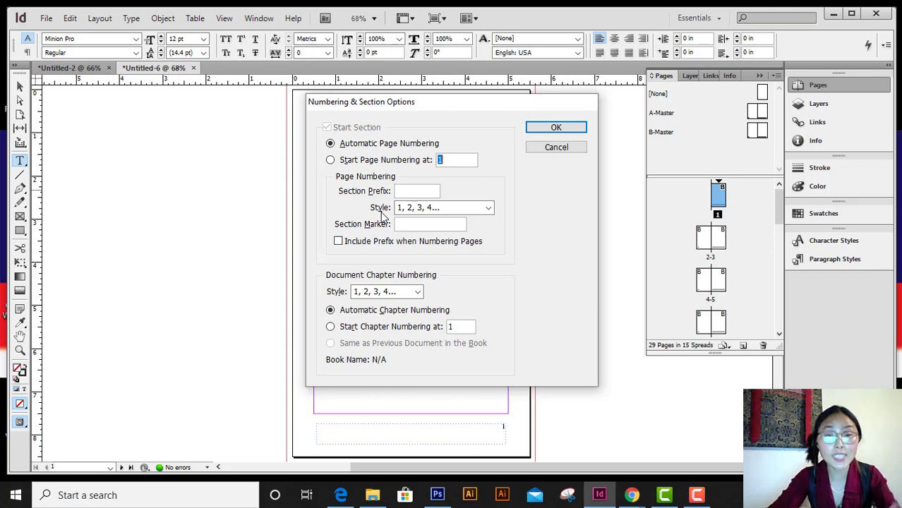
{"action": "left_click", "coordinate": [455, 208]}
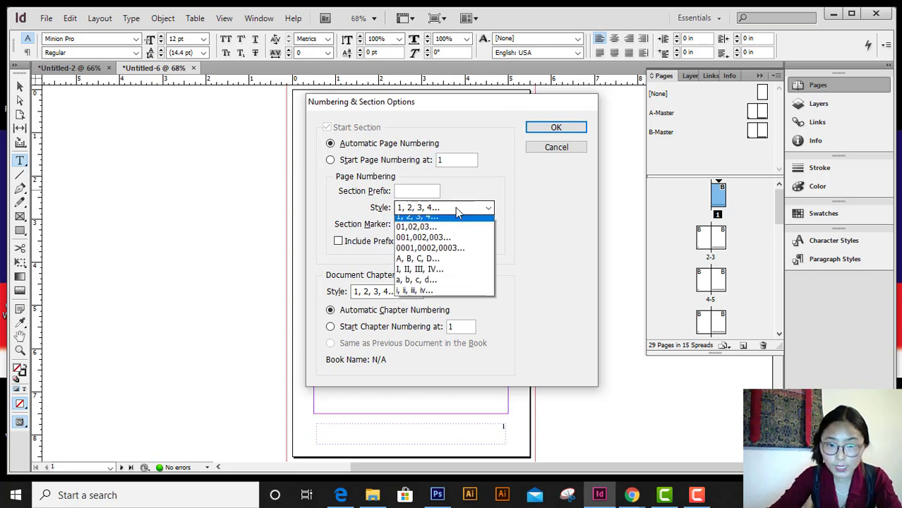
{"action": "left_click", "coordinate": [427, 275]}
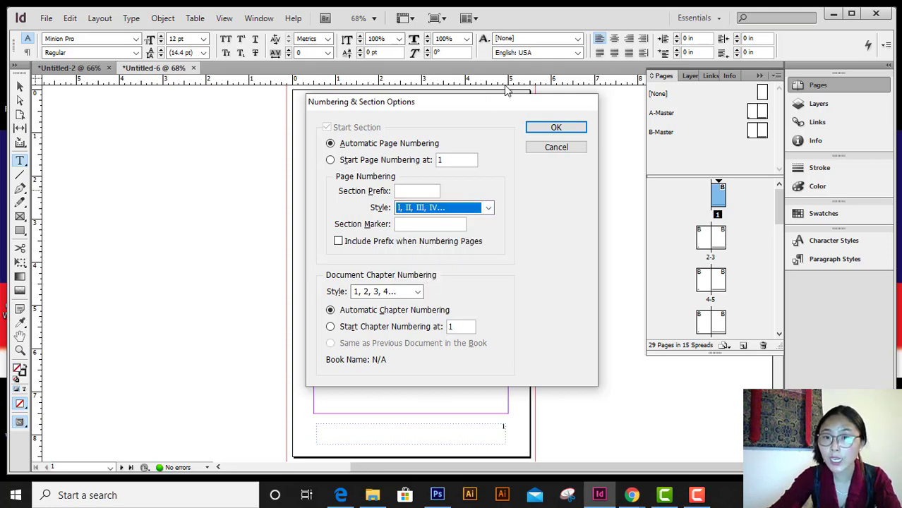
{"action": "left_click", "coordinate": [551, 130]}
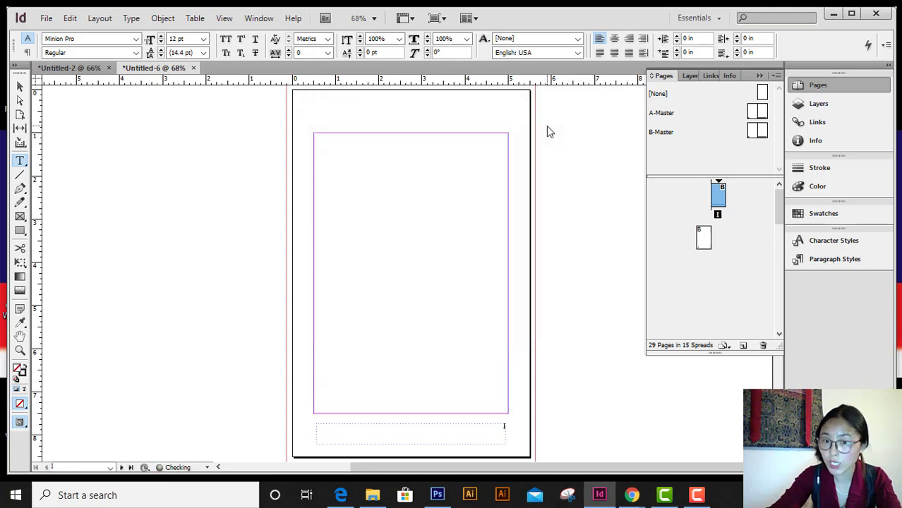
Step: Examine the page numbers in the footers of the B-Master front pages, from the second page through the sixth
{"action": "double_click", "coordinate": [703, 242]}
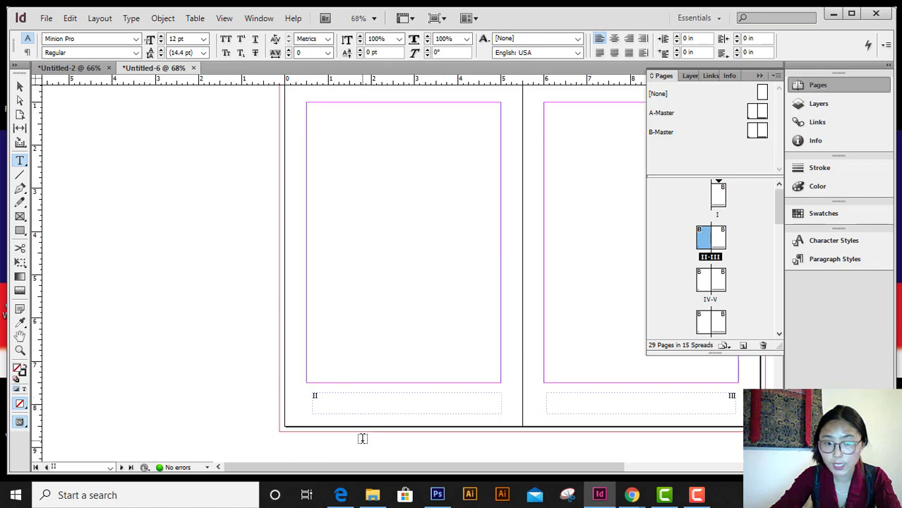
{"action": "scroll", "coordinate": [362, 439], "scroll_direction": "down", "scroll_amount": 10}
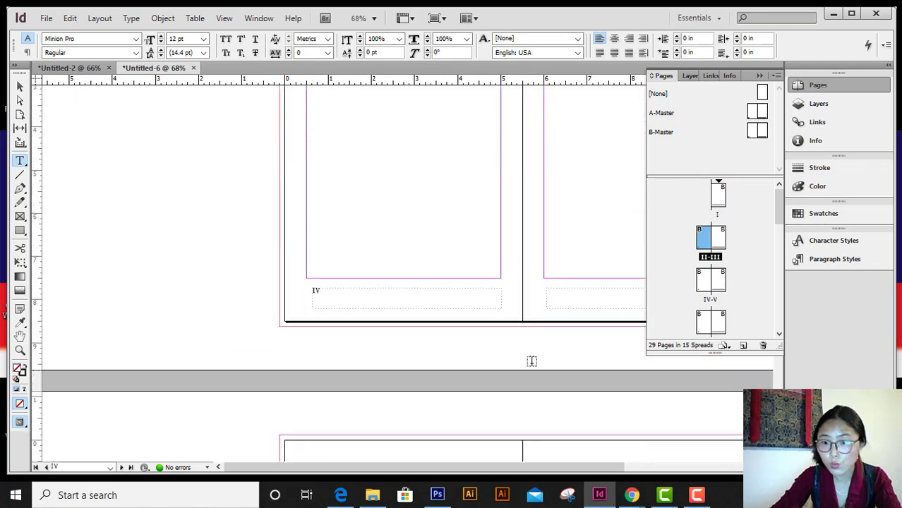
{"action": "scroll", "coordinate": [473, 420], "scroll_direction": "down", "scroll_amount": 5}
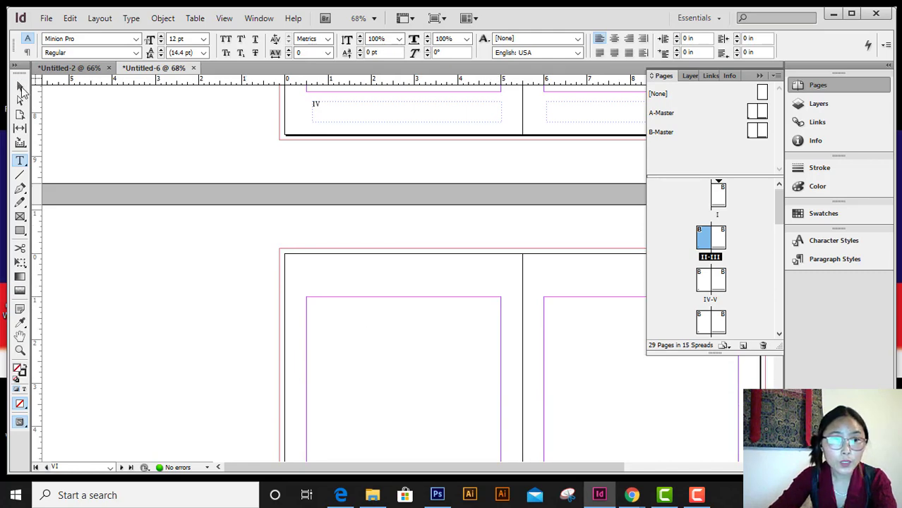
{"action": "left_click", "coordinate": [20, 85]}
{"action": "left_click_drag", "start_coordinate": [488, 398], "coordinate": [398, 120]}
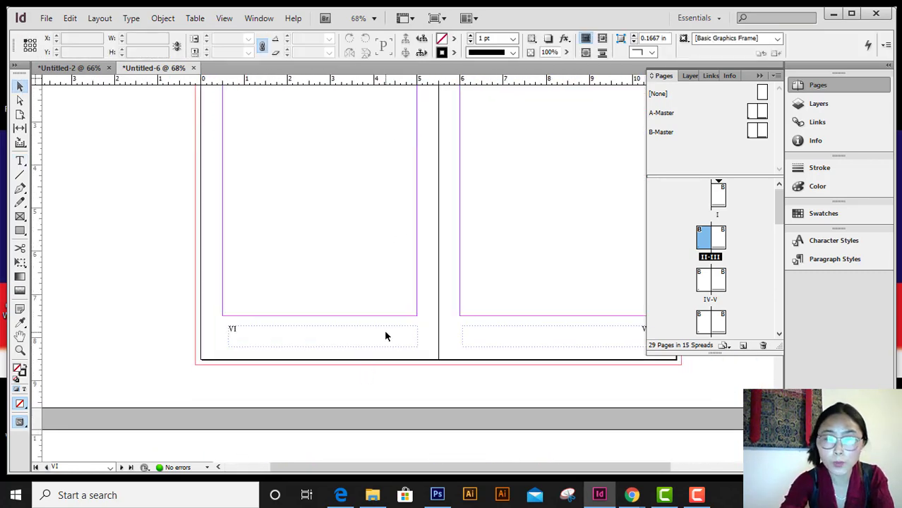
{"action": "key", "text": "ctrl+="}
{"action": "key", "text": "ctrl+="}
{"action": "key", "text": "ctrl+="}
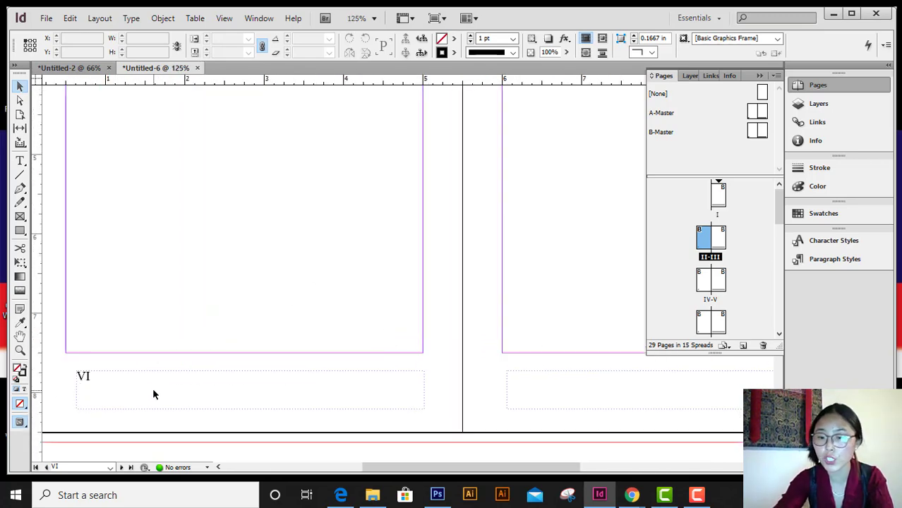
{"action": "key", "text": "ctrl+alt+0"}
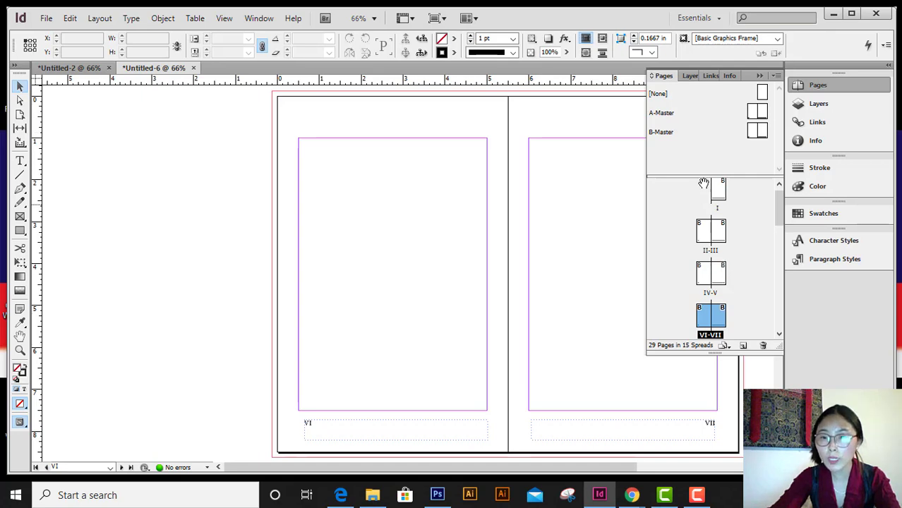
Step: Set the font of the page number marker in A-Master's left-page footer to Monlam ouchan 1
{"action": "double_click", "coordinate": [671, 116]}
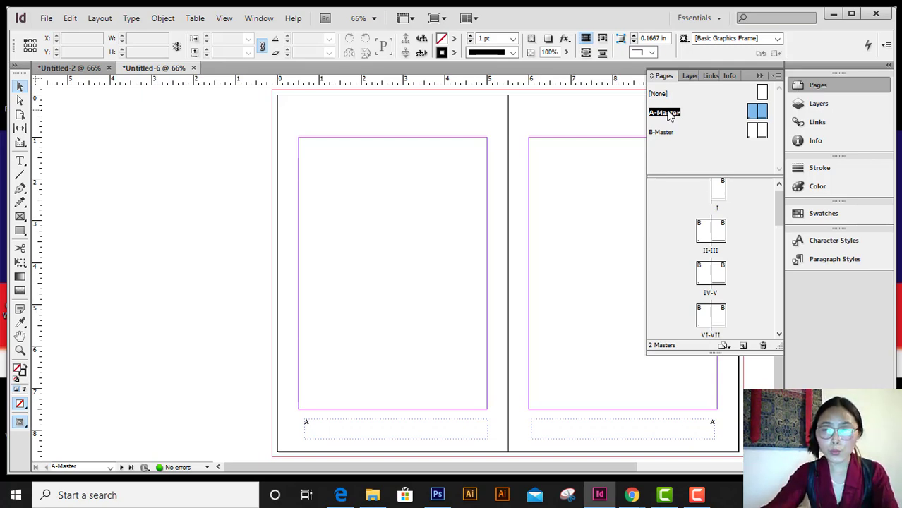
{"action": "double_click", "coordinate": [664, 134]}
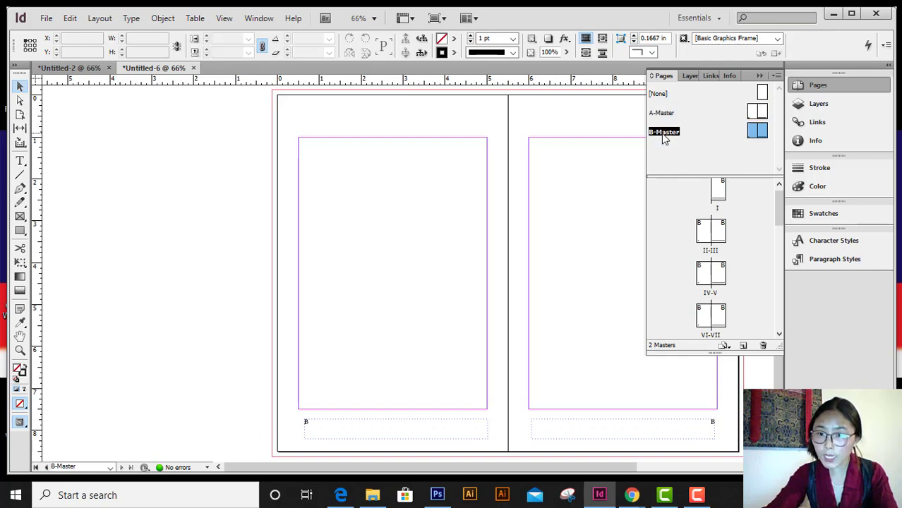
{"action": "double_click", "coordinate": [665, 114]}
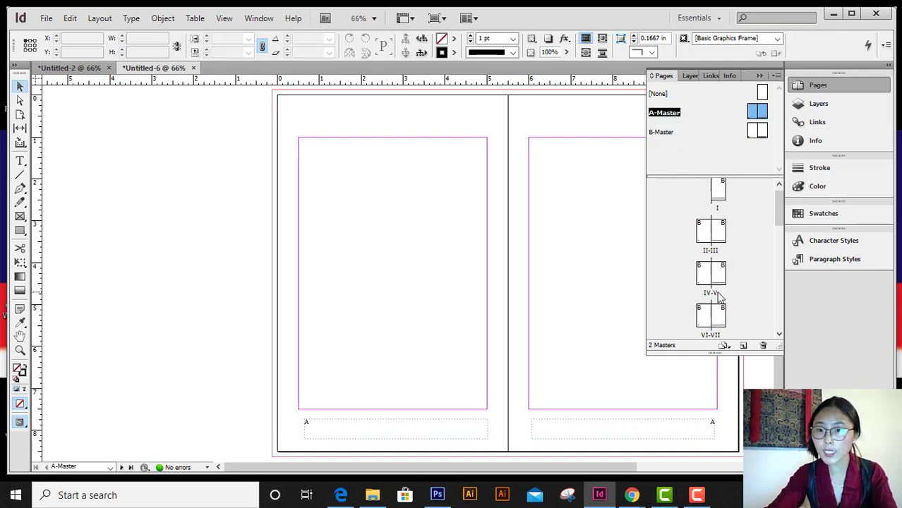
{"action": "scroll", "coordinate": [717, 296], "scroll_direction": "down", "scroll_amount": 2}
{"action": "scroll", "coordinate": [718, 297], "scroll_direction": "down", "scroll_amount": 2}
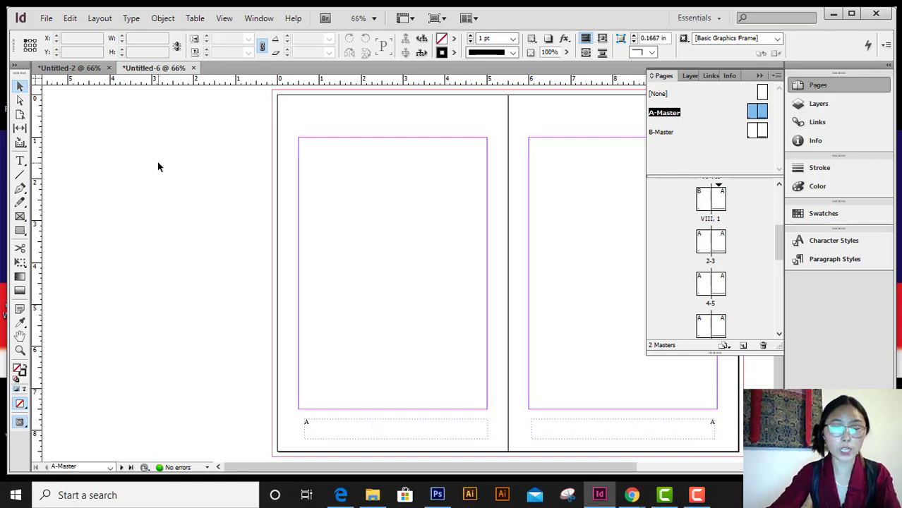
{"action": "key", "text": "t"}
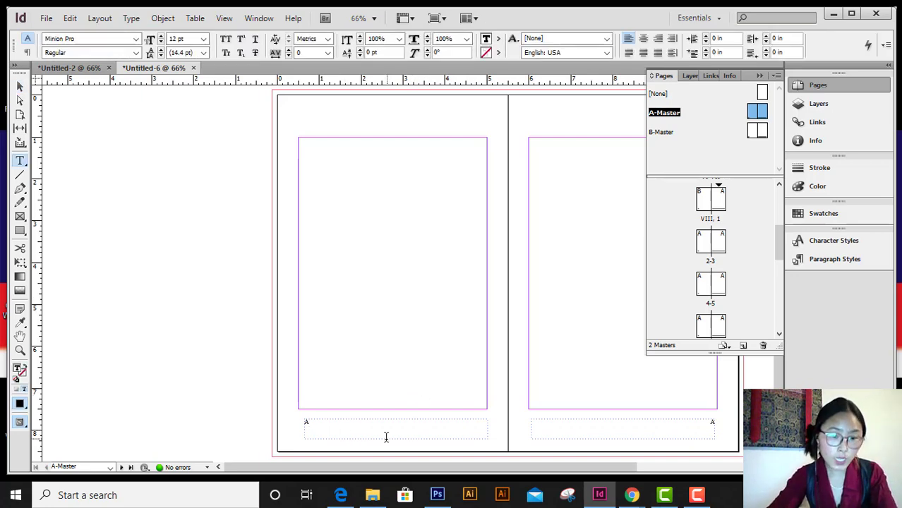
{"action": "left_click", "coordinate": [325, 422]}
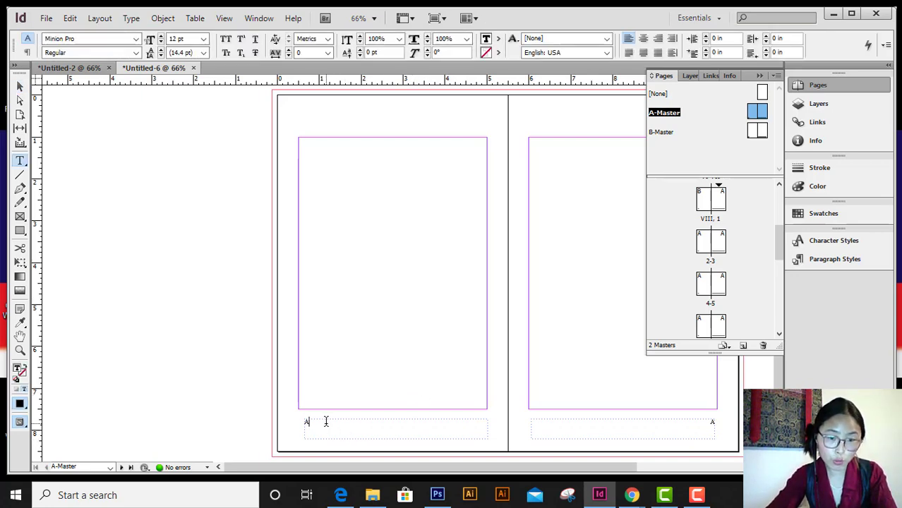
{"action": "left_click_drag", "start_coordinate": [310, 424], "coordinate": [279, 414]}
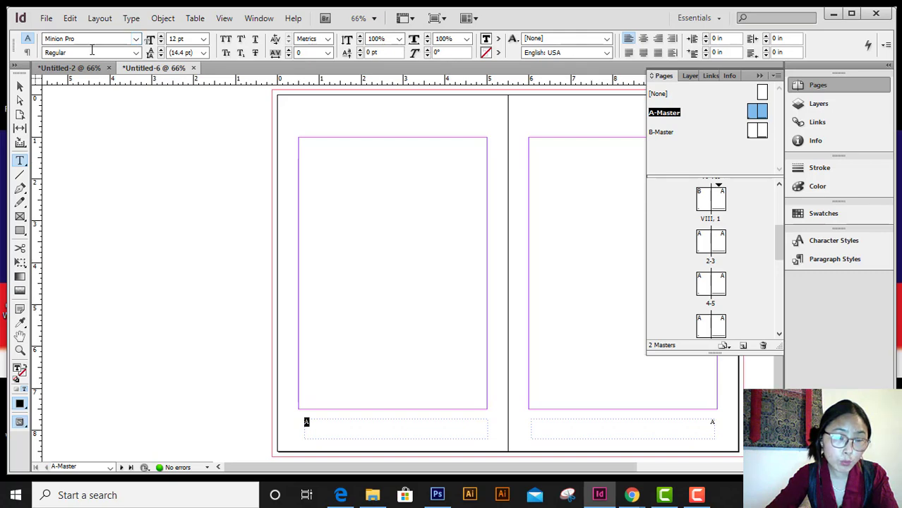
{"action": "left_click", "coordinate": [136, 39]}
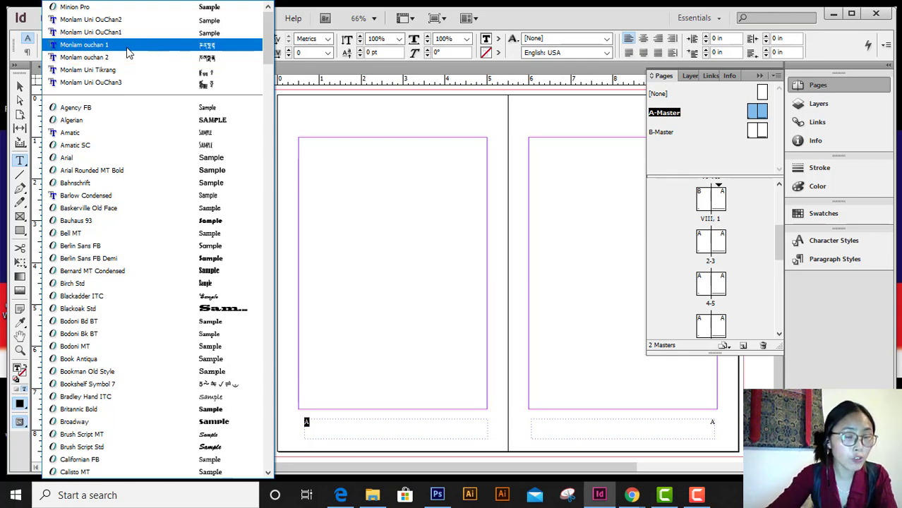
{"action": "left_click", "coordinate": [127, 47]}
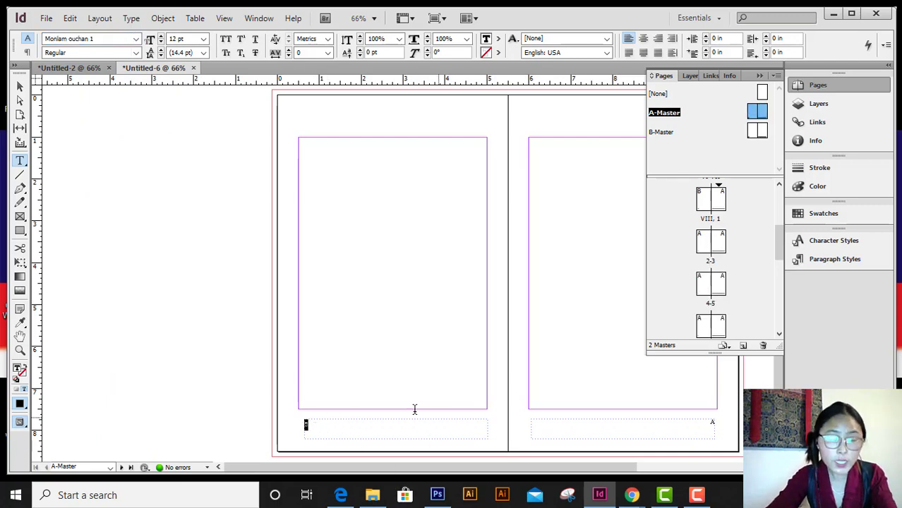
Step: Set the font size of the page number marker in A-Master's left-page footer to 18 pt
{"action": "left_click", "coordinate": [20, 87]}
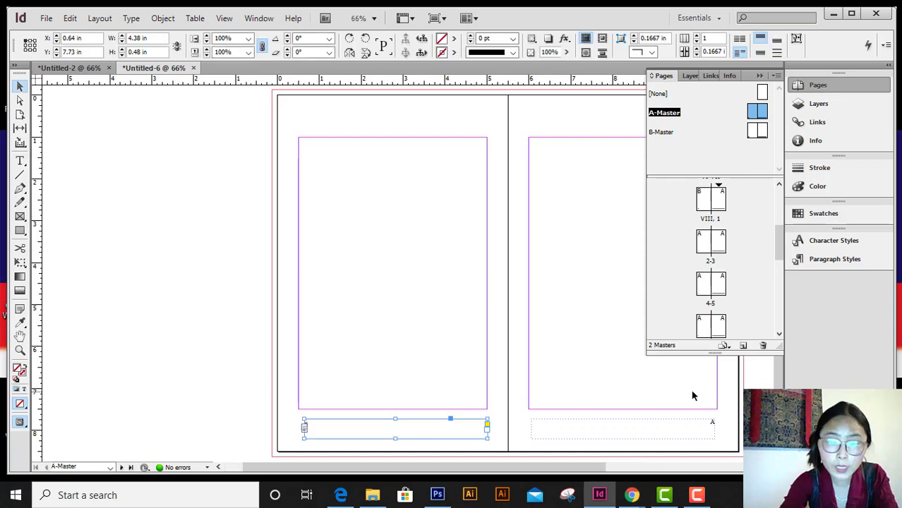
{"action": "key", "text": "ctrl+equal"}
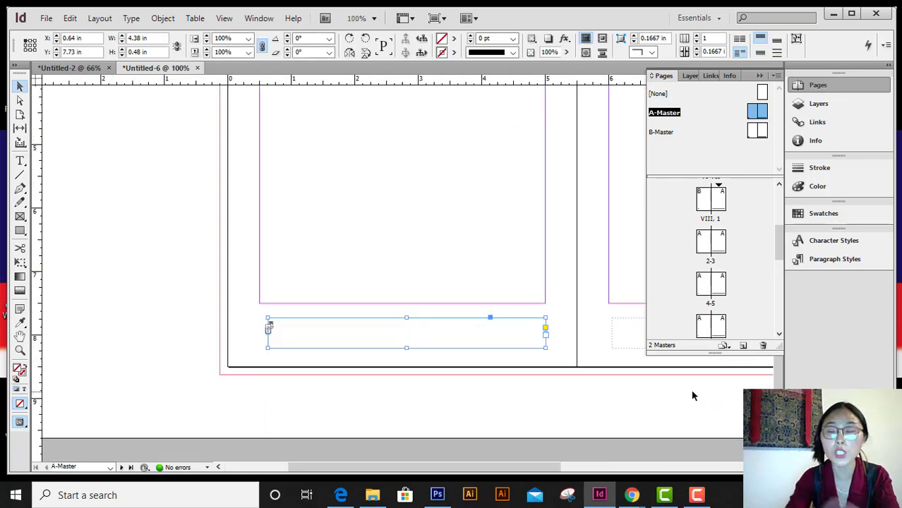
{"action": "key", "text": "ctrl+equal"}
{"action": "key", "text": "ctrl+equal"}
{"action": "key", "text": "ctrl+equal"}
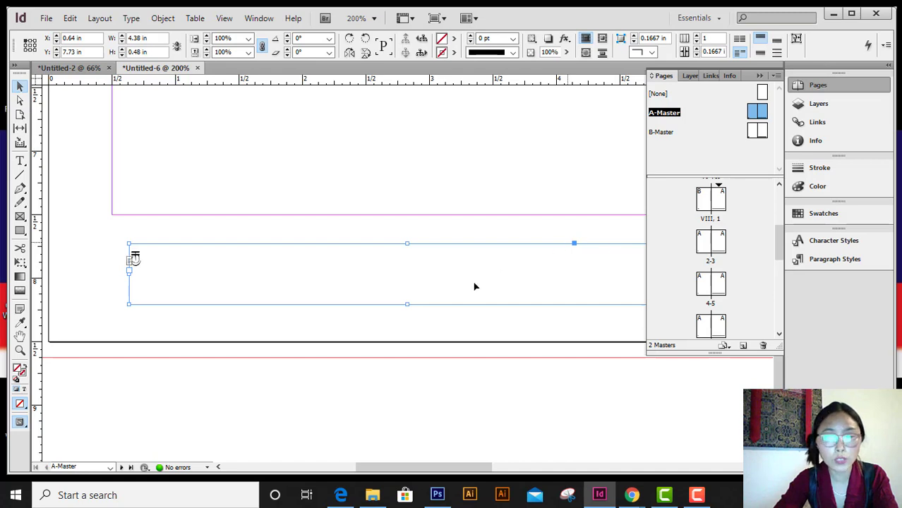
{"action": "key", "text": "ctrl+0"}
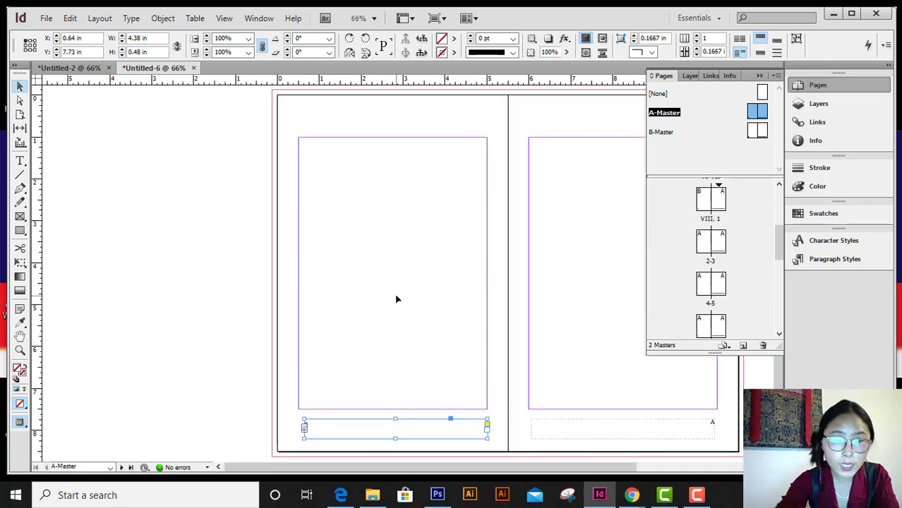
{"action": "double_click", "coordinate": [324, 424]}
{"action": "left_click_drag", "start_coordinate": [324, 424], "coordinate": [297, 424]}
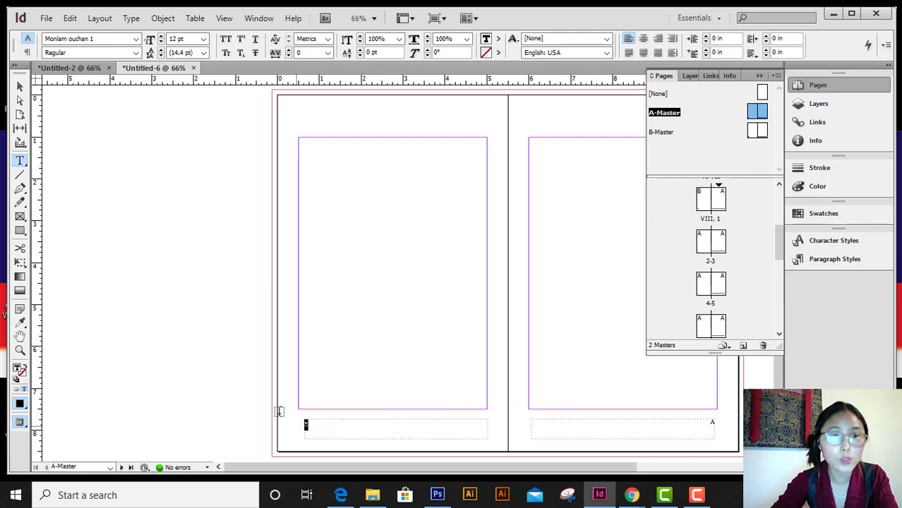
{"action": "left_click", "coordinate": [203, 39]}
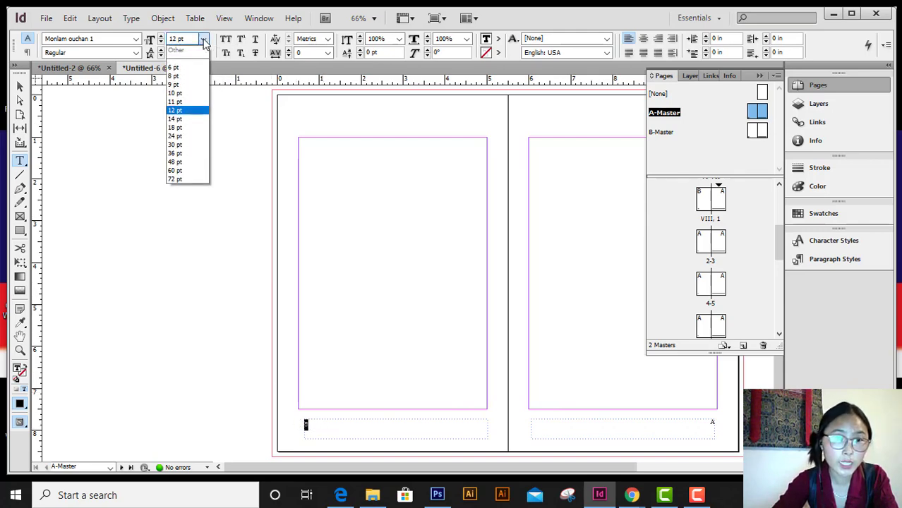
{"action": "left_click", "coordinate": [192, 129]}
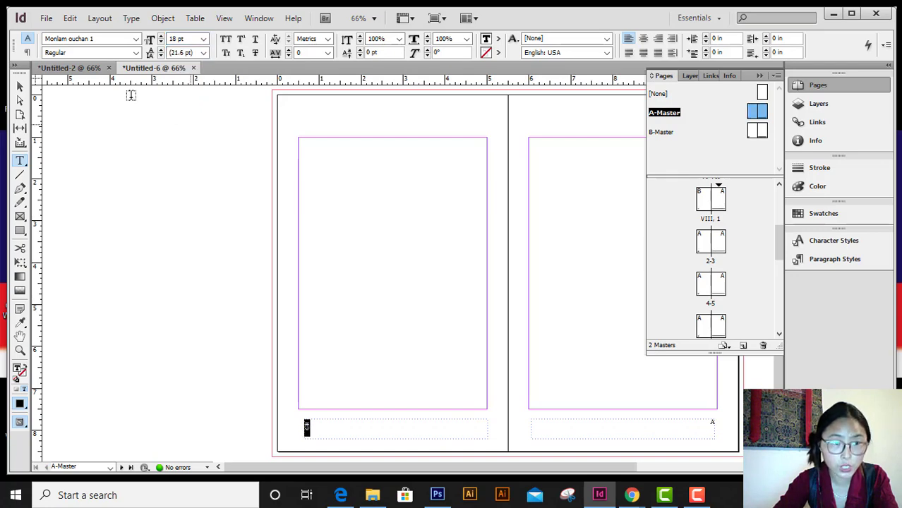
Step: Replace A-Master's right-page footer frame with a copy of the left-page footer frame and right-align its page number
{"action": "left_click", "coordinate": [19, 87]}
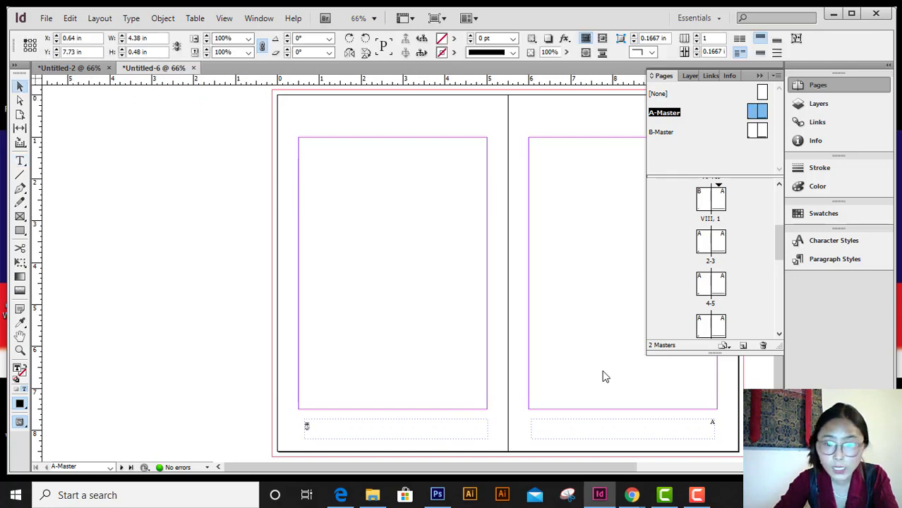
{"action": "left_click", "coordinate": [607, 433]}
{"action": "key", "text": "ctrl+shift+a"}
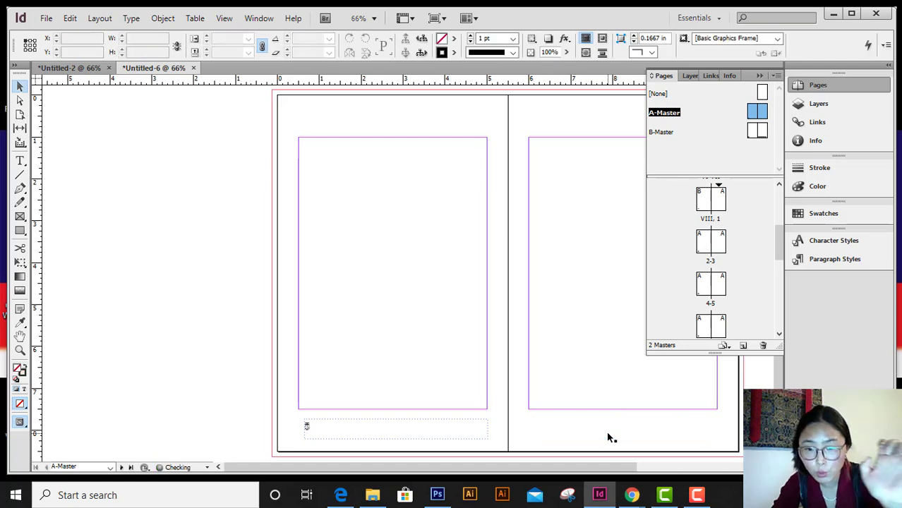
{"action": "left_click", "coordinate": [403, 423]}
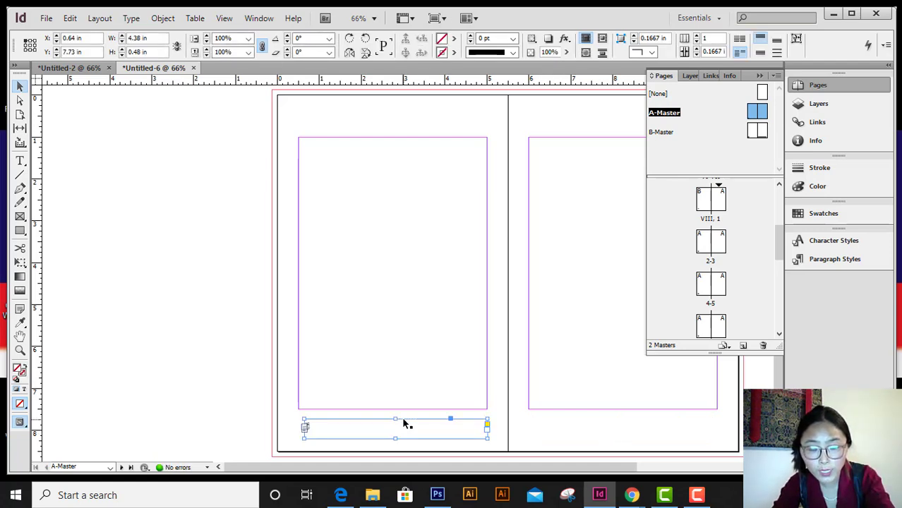
{"action": "left_click_drag", "start_coordinate": [414, 424], "coordinate": [633, 426]}
{"action": "double_click", "coordinate": [581, 430]}
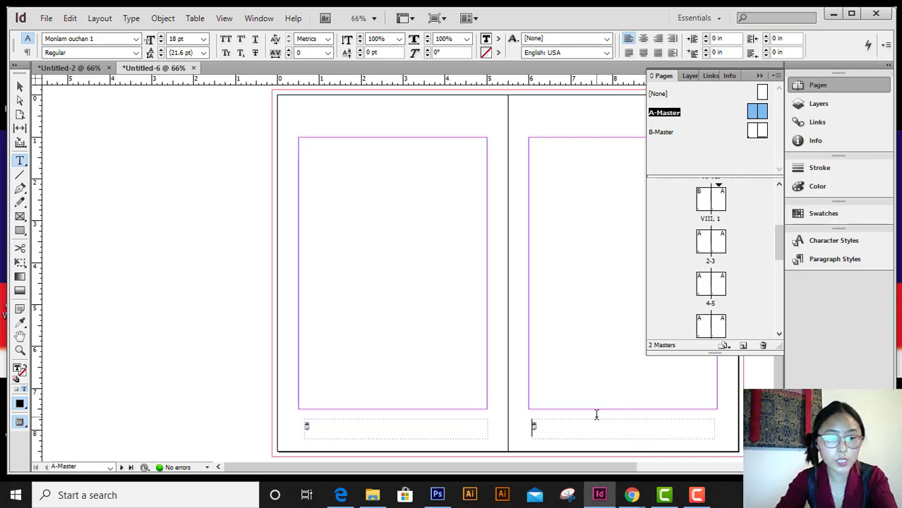
{"action": "key", "text": "ctrl+shift+r"}
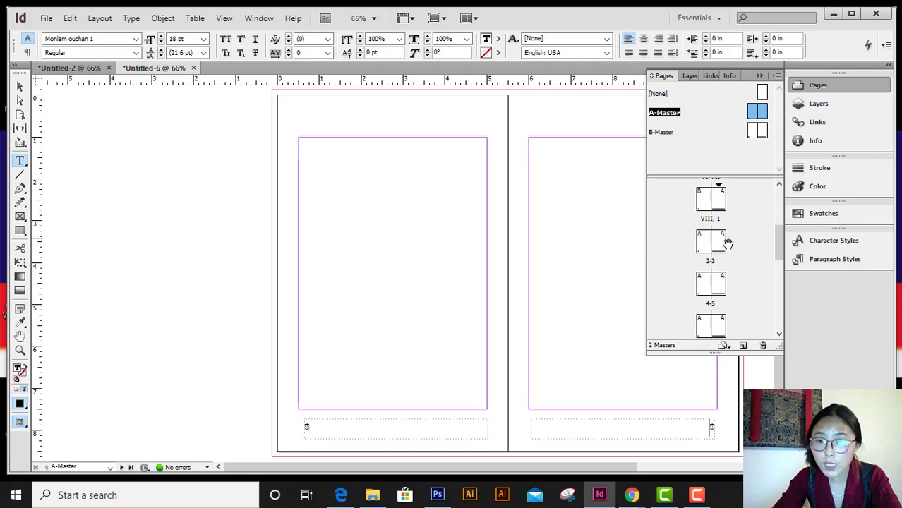
Step: Examine the Tibetan page numbers in the footers of the A-Master section, starting from its page 1
{"action": "double_click", "coordinate": [719, 198]}
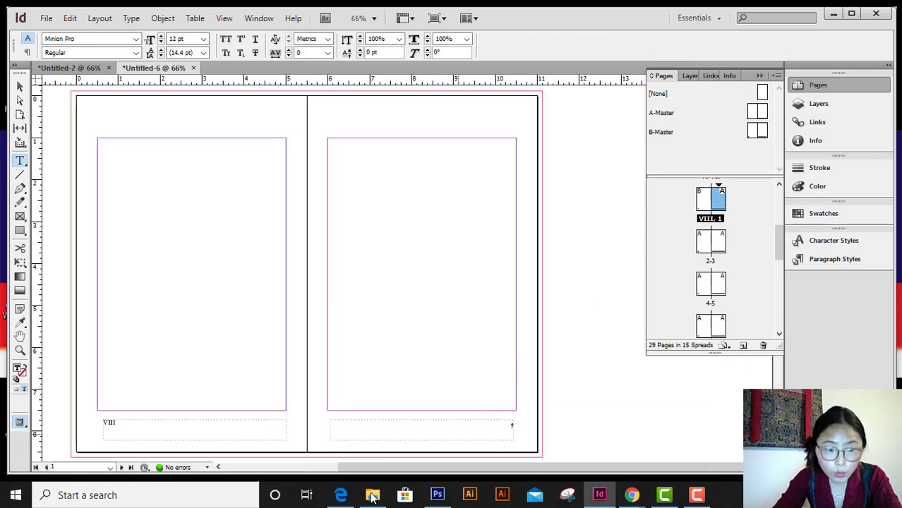
{"action": "scroll", "coordinate": [438, 427], "scroll_direction": "down", "scroll_amount": 8}
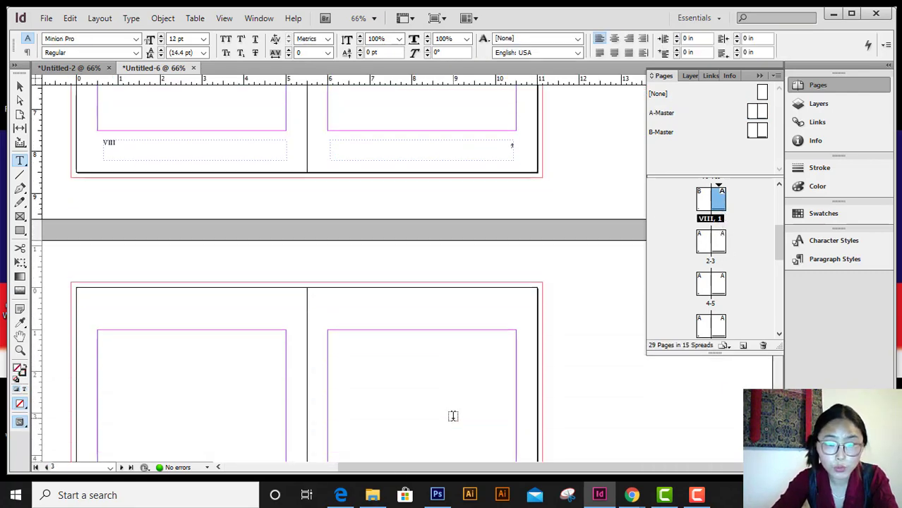
{"action": "scroll", "coordinate": [453, 415], "scroll_direction": "down", "scroll_amount": 10}
{"action": "scroll", "coordinate": [459, 417], "scroll_direction": "up", "scroll_amount": 2}
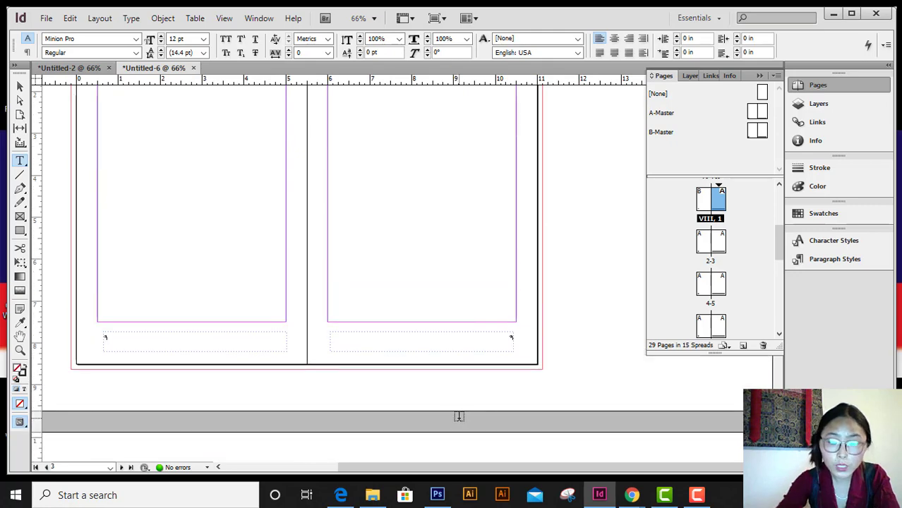
{"action": "key", "text": "ctrl+equal"}
{"action": "key", "text": "ctrl+equal"}
{"action": "key", "text": "ctrl+equal"}
{"action": "key", "text": "ctrl+equal"}
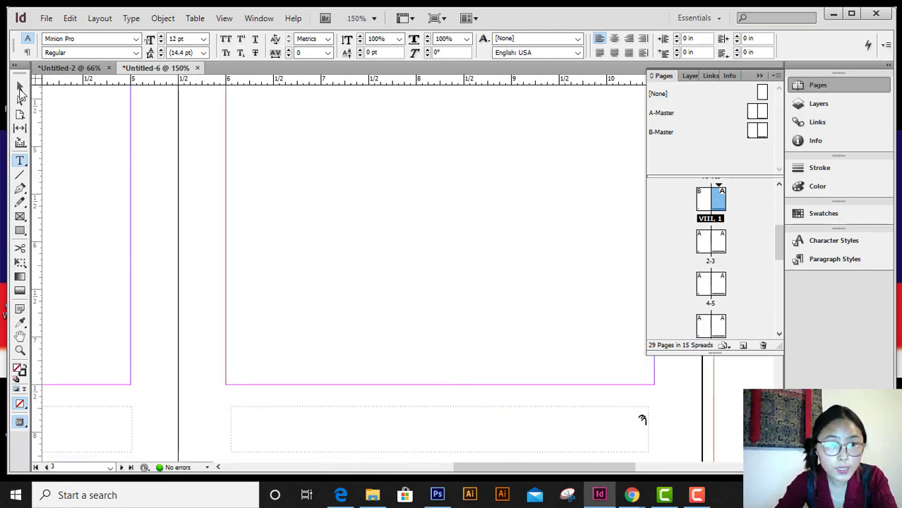
{"action": "left_click", "coordinate": [20, 85]}
{"action": "left_click_drag", "start_coordinate": [351, 389], "coordinate": [620, 292]}
{"action": "scroll", "coordinate": [576, 374], "scroll_direction": "down", "scroll_amount": 5}
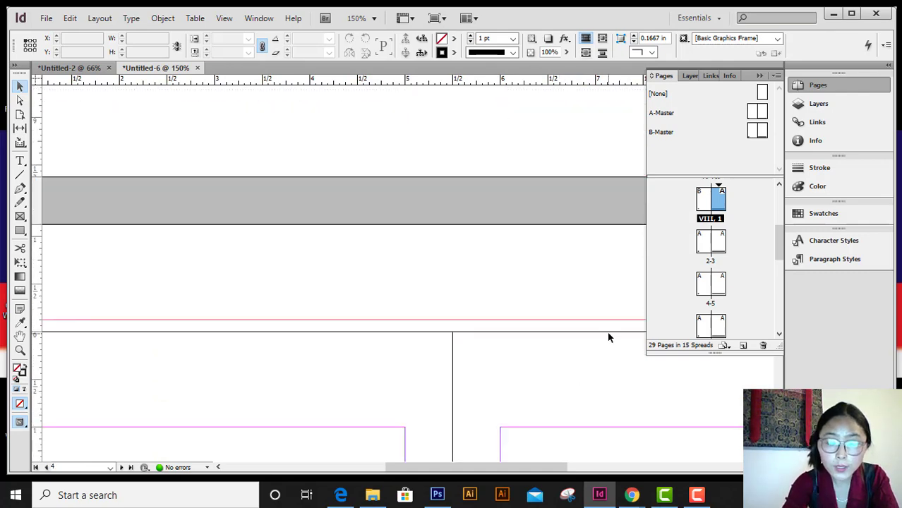
{"action": "key", "text": "ctrl+0"}
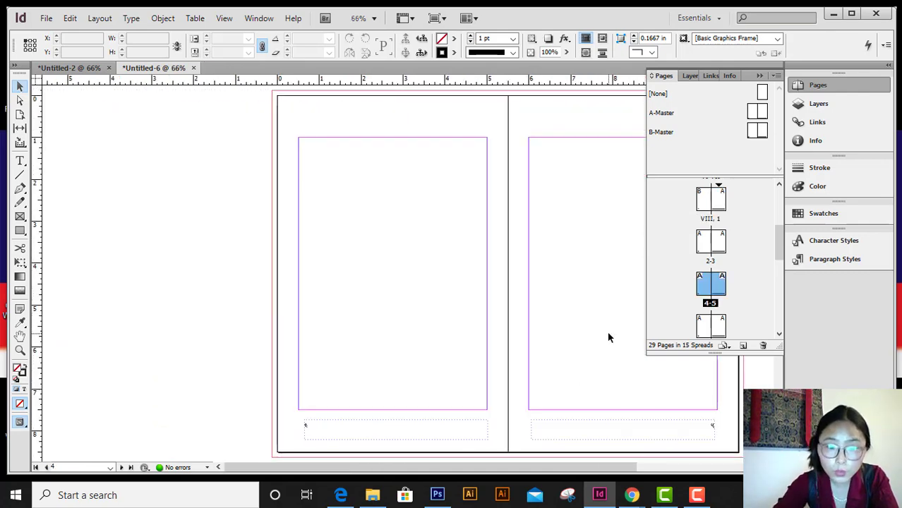
{"action": "scroll", "coordinate": [343, 423], "scroll_direction": "down", "scroll_amount": 5}
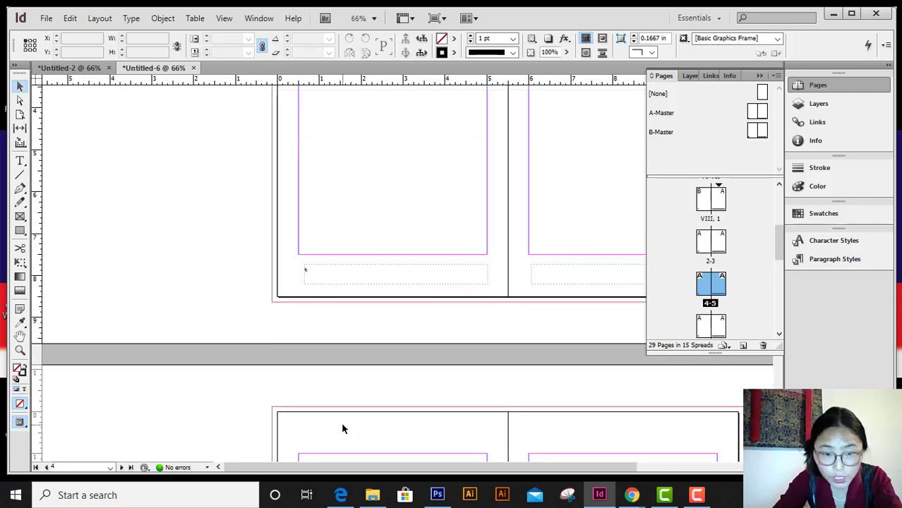
{"action": "scroll", "coordinate": [344, 426], "scroll_direction": "down", "scroll_amount": 10}
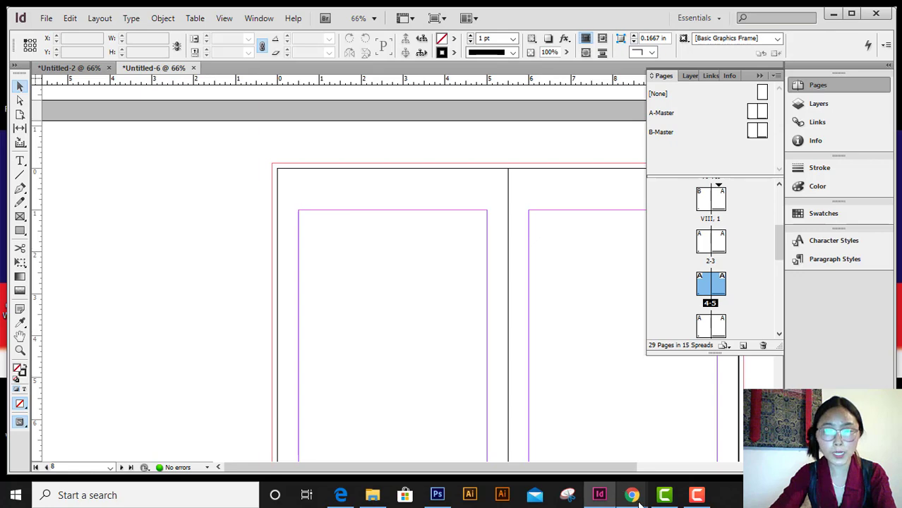
Step: Switch to Chrome and view the download section of the Monlam Ouchan 1 Regular font page on fontsgeek.com
{"action": "mouse_move", "coordinate": [640, 502]}
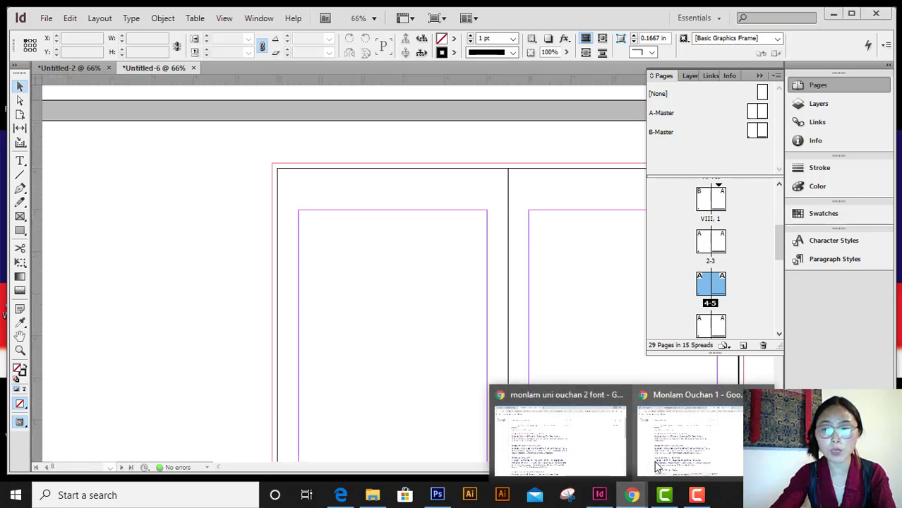
{"action": "mouse_move", "coordinate": [660, 457]}
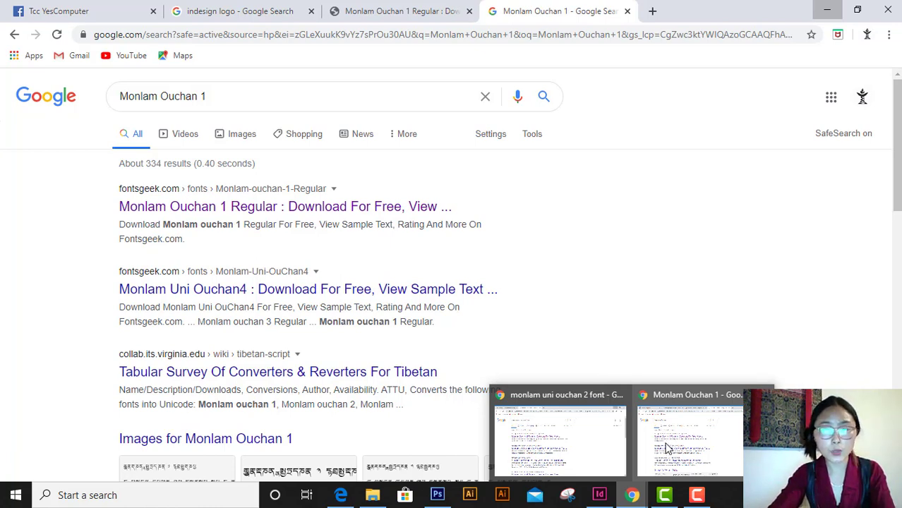
{"action": "left_click", "coordinate": [667, 448]}
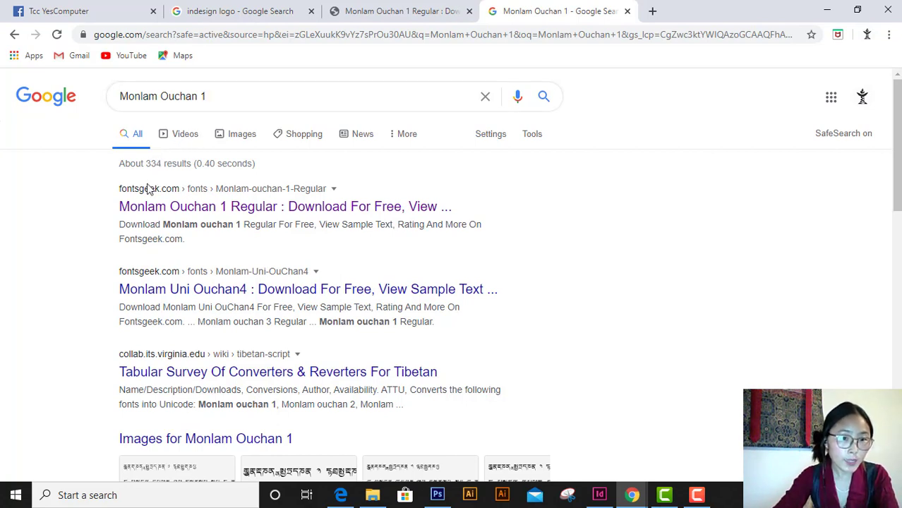
{"action": "right_click", "coordinate": [175, 212]}
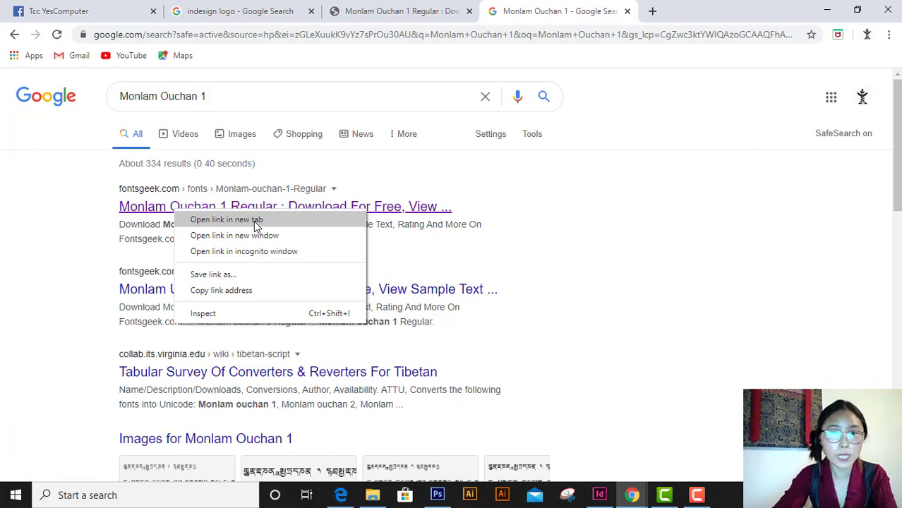
{"action": "left_click", "coordinate": [382, 14]}
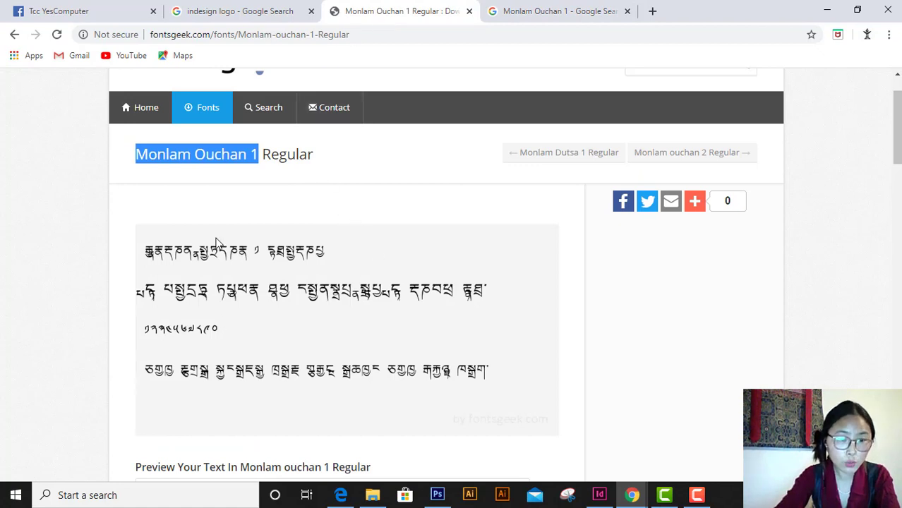
{"action": "scroll", "coordinate": [201, 245], "scroll_direction": "down", "scroll_amount": 4}
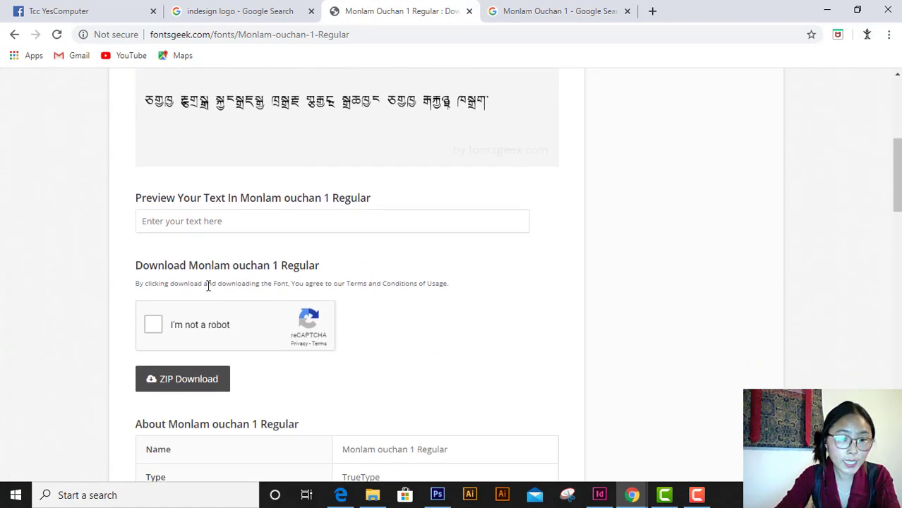
Step: Switch to File Explorer and extract the Monlam ouchan 2 Regular (1) archive in Downloads to its default destination folder
{"action": "scroll", "coordinate": [209, 285], "scroll_direction": "down", "scroll_amount": 2}
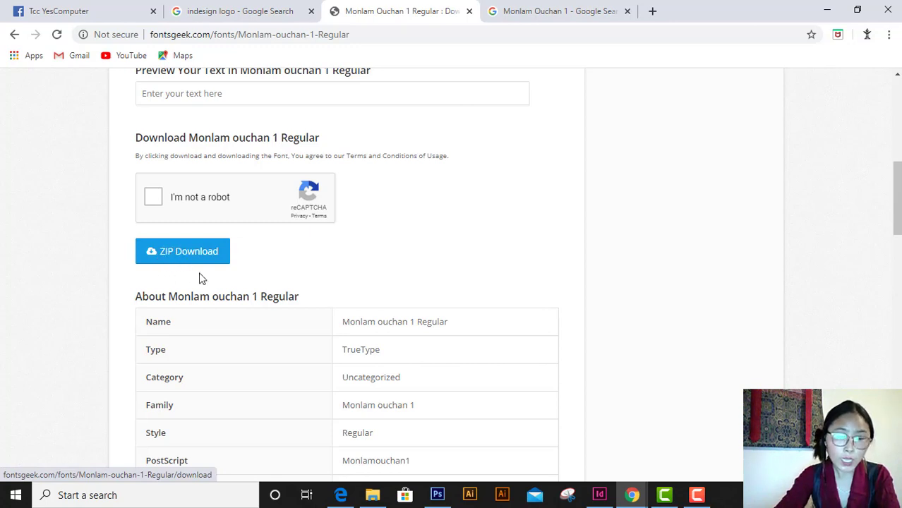
{"action": "left_click", "coordinate": [373, 495]}
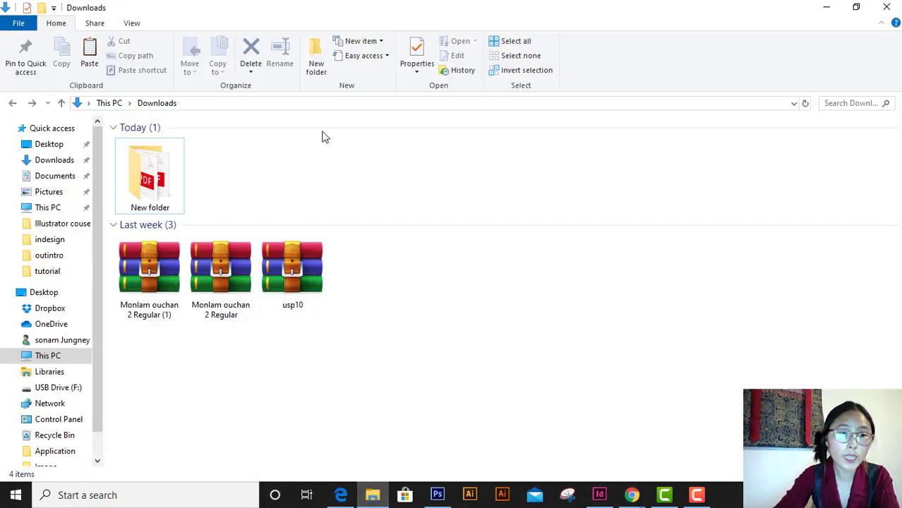
{"action": "left_click", "coordinate": [40, 162]}
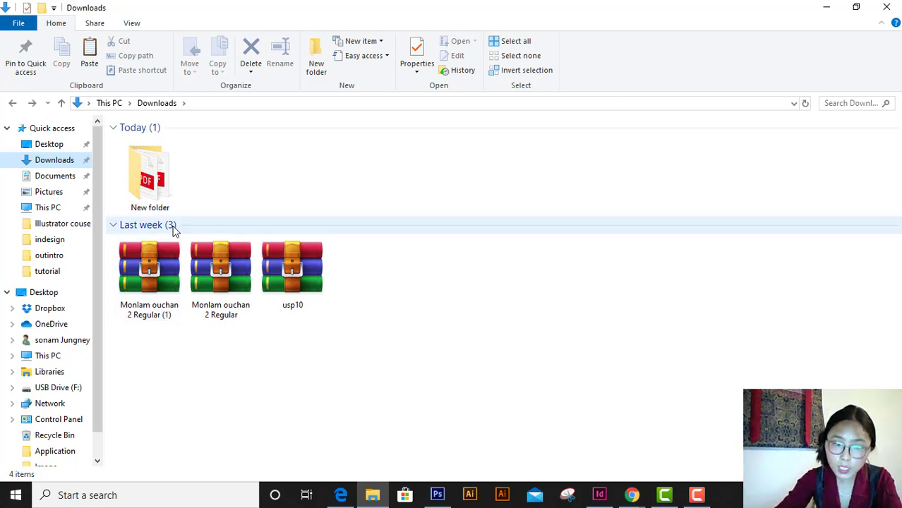
{"action": "left_click", "coordinate": [163, 264]}
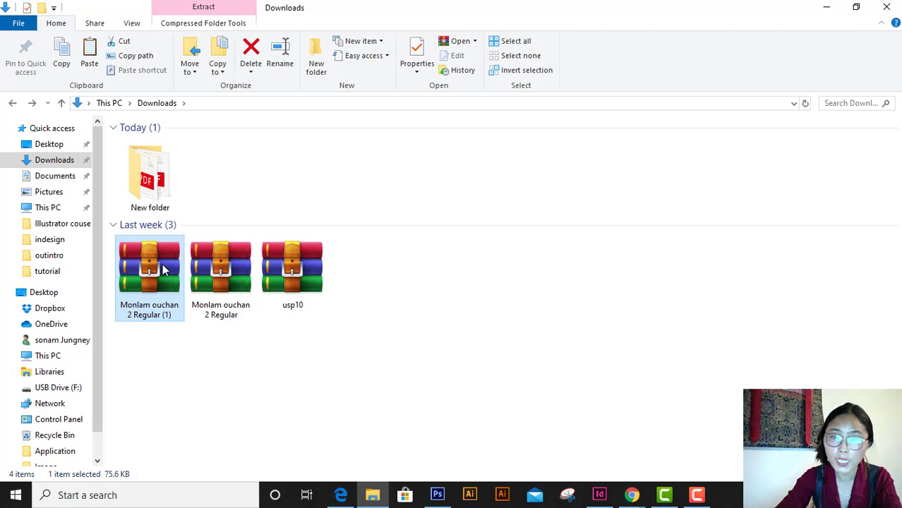
{"action": "right_click", "coordinate": [162, 263]}
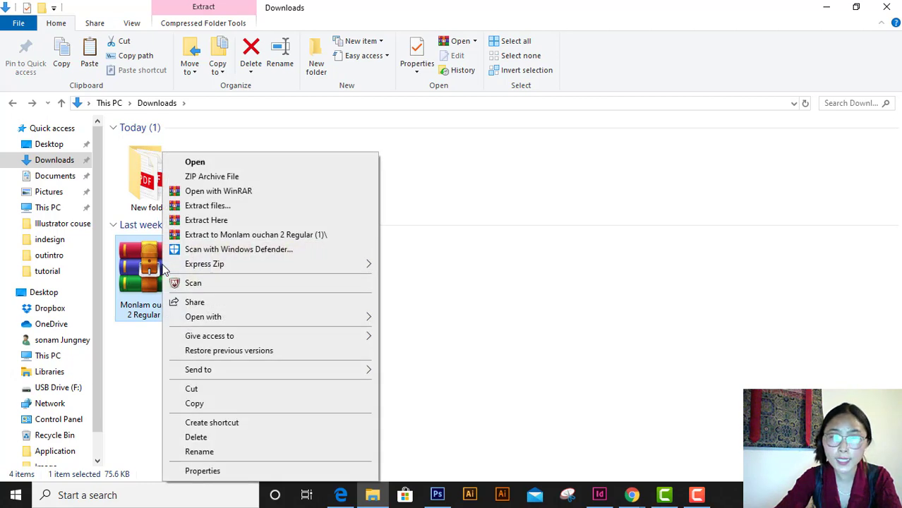
{"action": "left_click", "coordinate": [233, 206]}
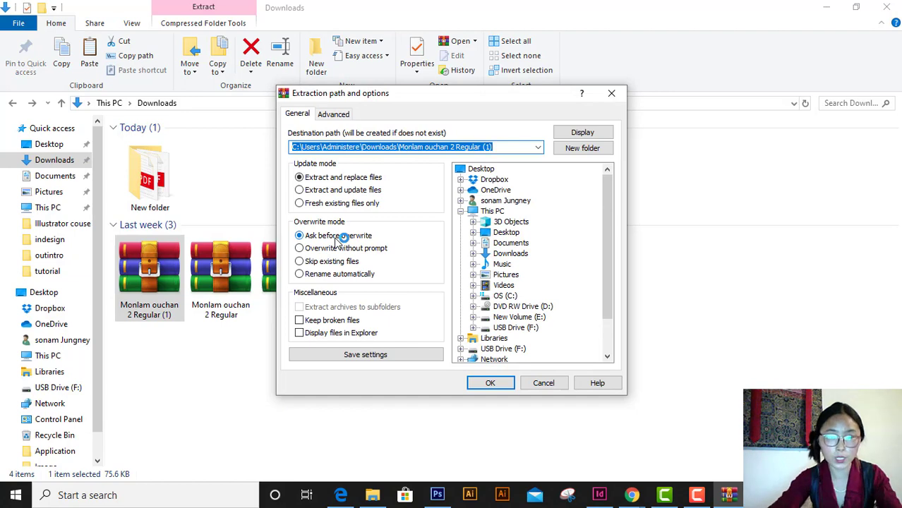
{"action": "left_click", "coordinate": [470, 382]}
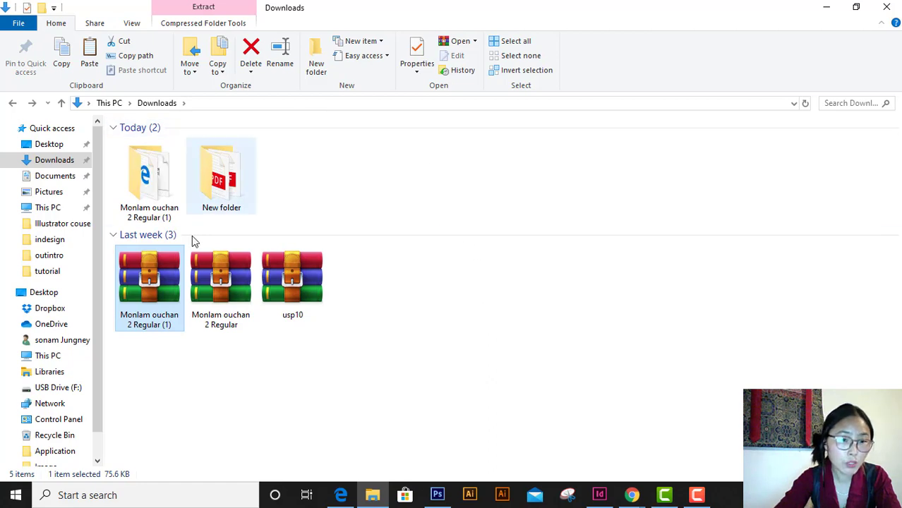
Step: Preview the Monlam ouchan 2 Regular font file from the extracted folder and close the preview
{"action": "double_click", "coordinate": [160, 192]}
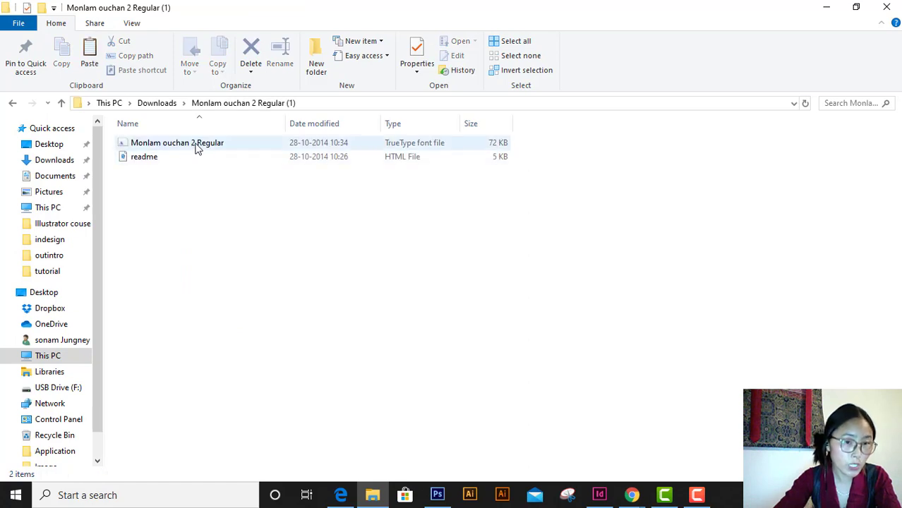
{"action": "left_click", "coordinate": [198, 148]}
{"action": "double_click", "coordinate": [197, 146]}
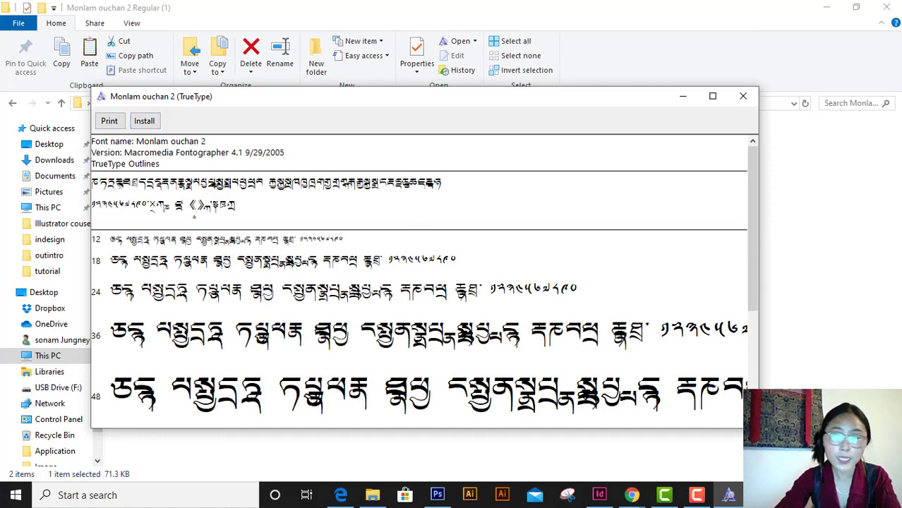
{"action": "left_click", "coordinate": [742, 96]}
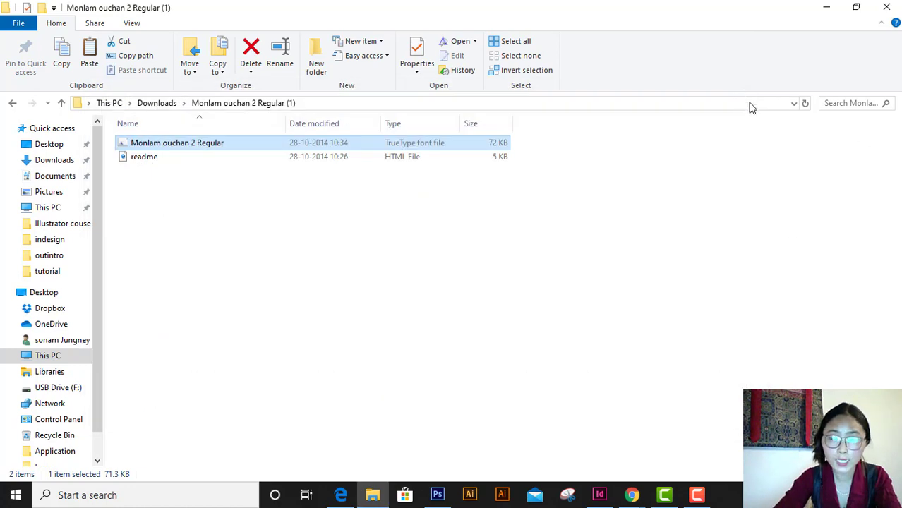
Step: Switch back to InDesign and open the A-Master spread of Untitled-6
{"action": "left_click", "coordinate": [599, 495]}
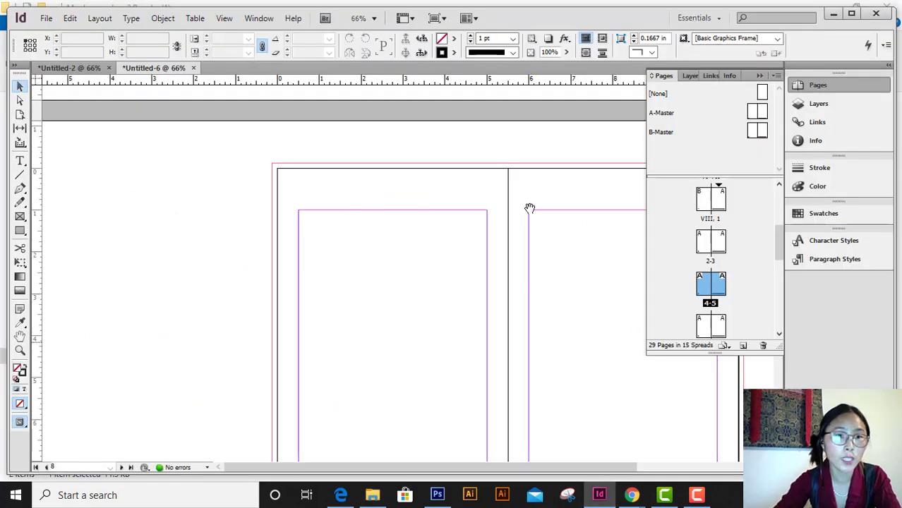
{"action": "scroll", "coordinate": [494, 409], "scroll_direction": "down", "scroll_amount": 2}
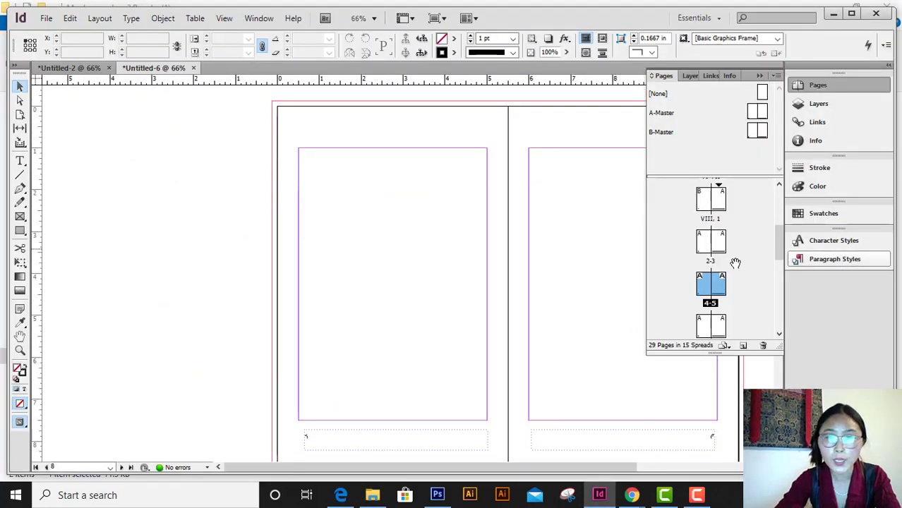
{"action": "double_click", "coordinate": [667, 115]}
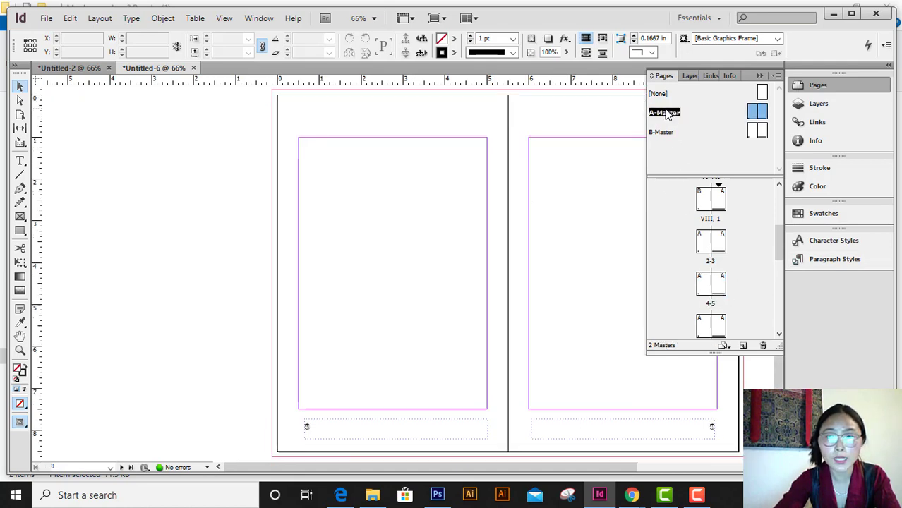
Step: Put the text cursor in A-Master's left-page footer and look through the available Monlam fonts
{"action": "left_click", "coordinate": [356, 429]}
{"action": "double_click", "coordinate": [356, 429]}
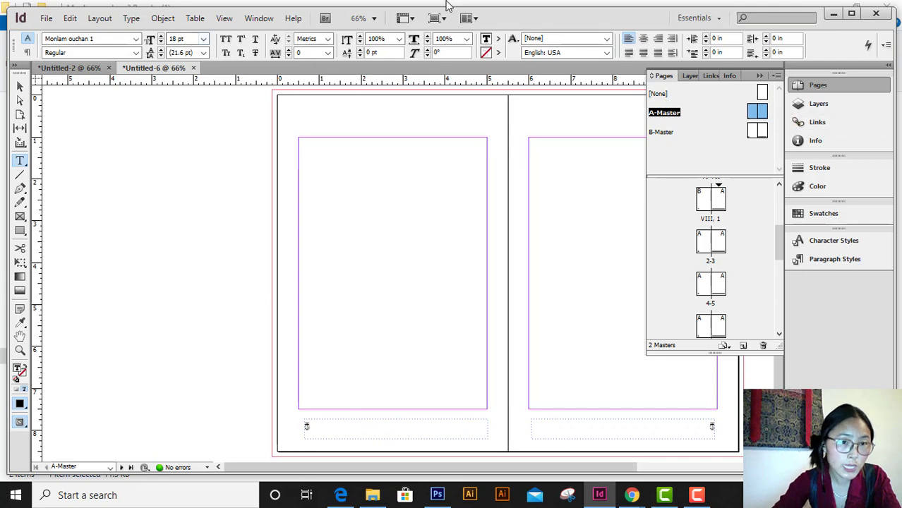
{"action": "left_click", "coordinate": [136, 40]}
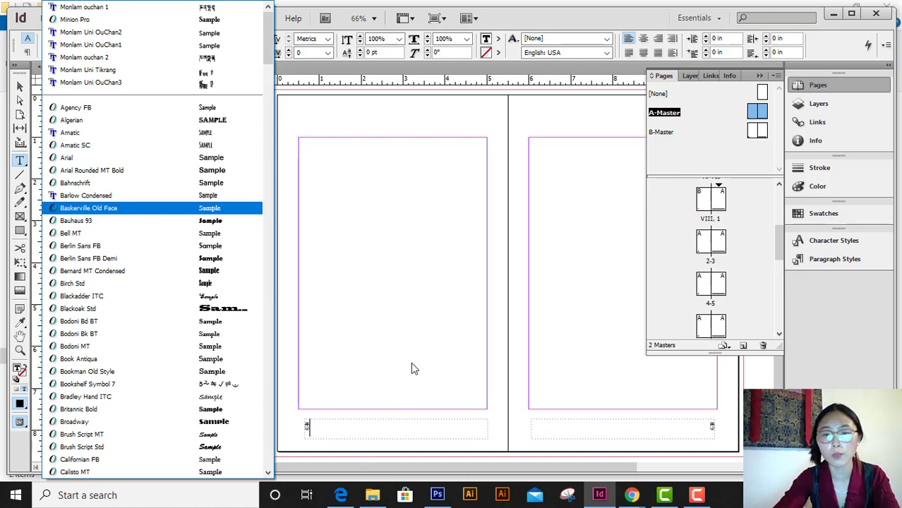
{"action": "left_click", "coordinate": [21, 86]}
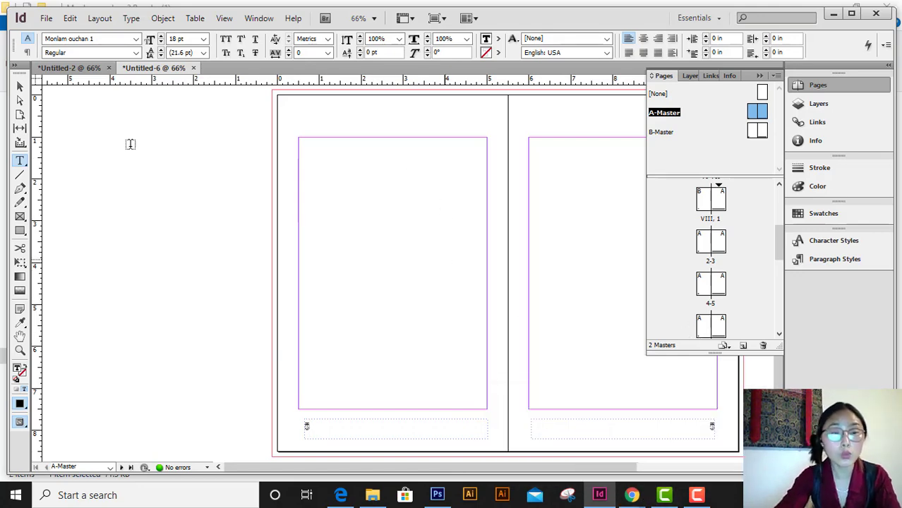
Step: Fill A-Master's left-page footer frame with dark red, RGB 165, 0, 0
{"action": "left_click", "coordinate": [19, 85]}
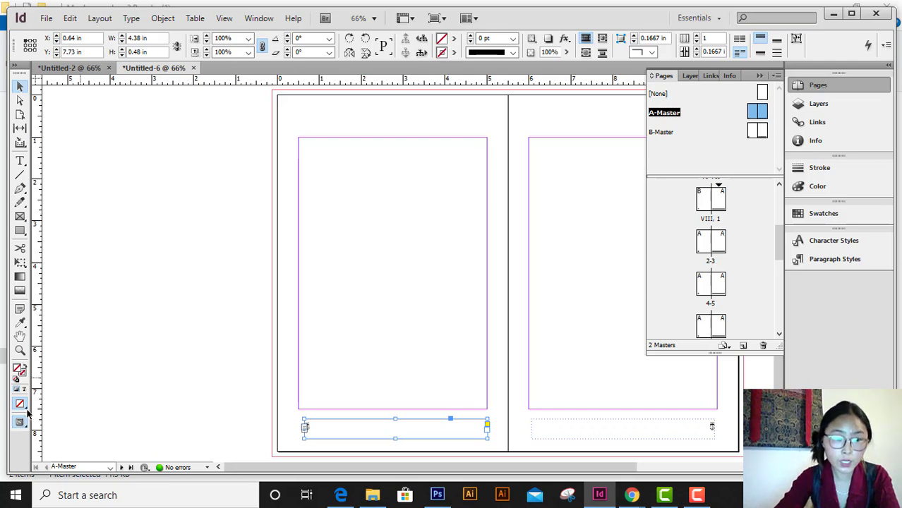
{"action": "double_click", "coordinate": [18, 372]}
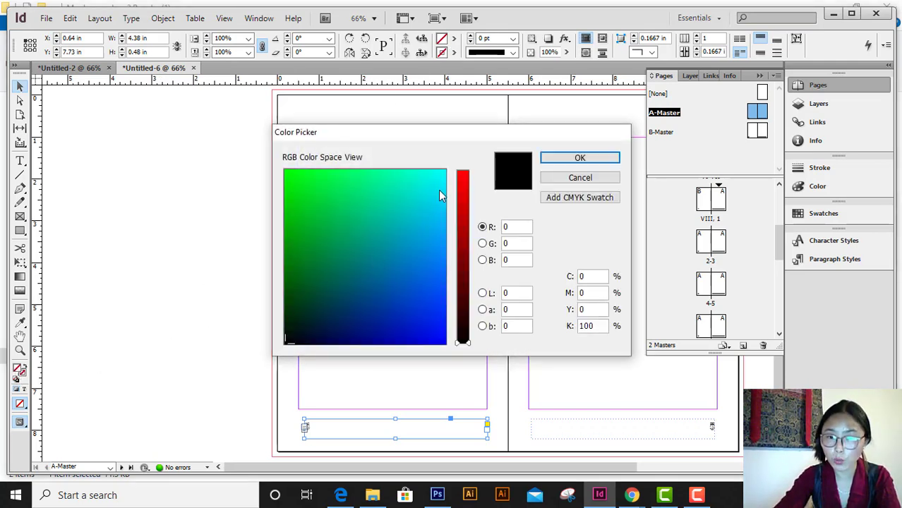
{"action": "left_click", "coordinate": [462, 180]}
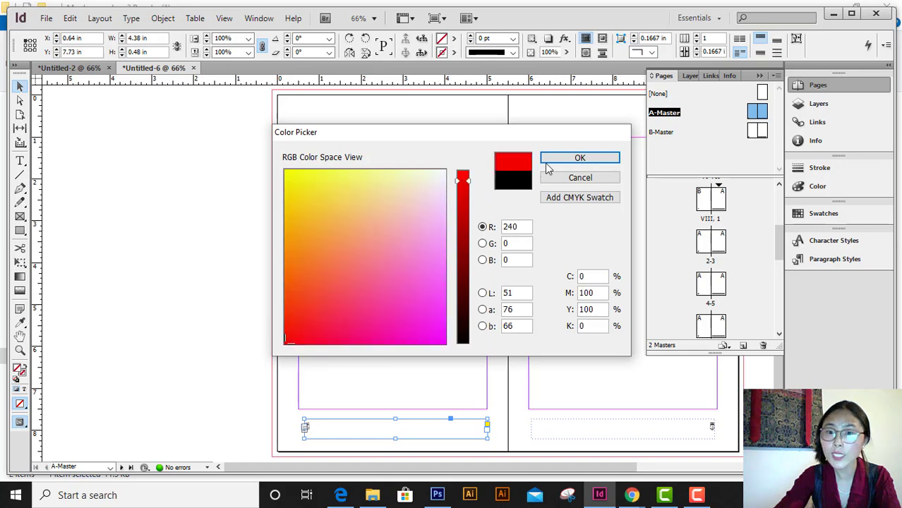
{"action": "left_click", "coordinate": [464, 232]}
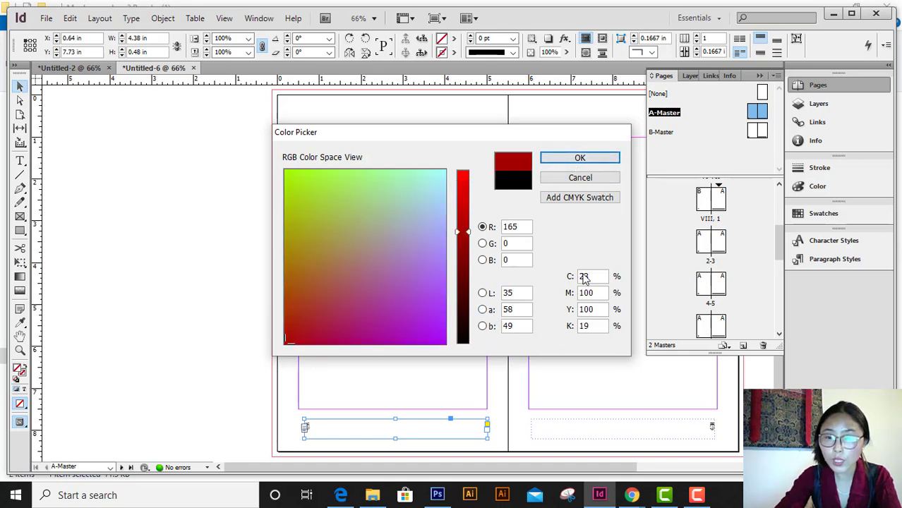
{"action": "left_click", "coordinate": [578, 160]}
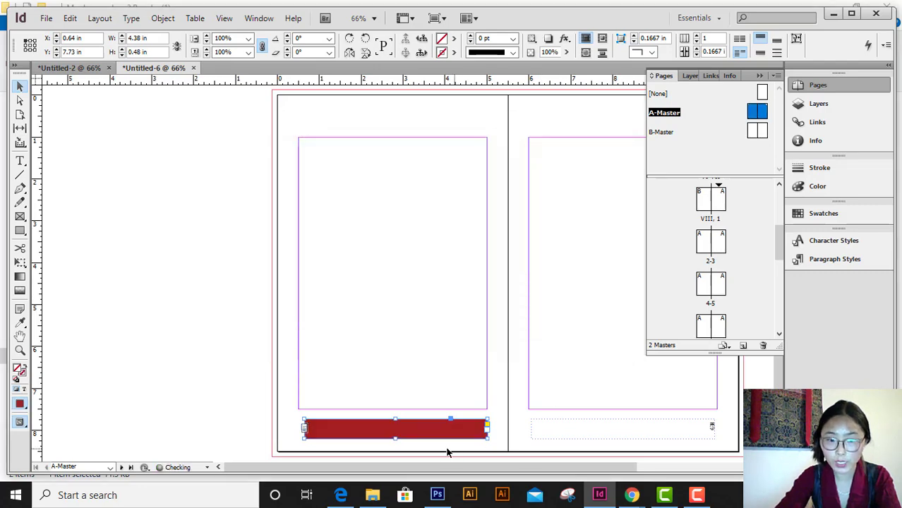
Step: Set the text colour of the page number marker in A-Master's left-page footer to [Paper]
{"action": "double_click", "coordinate": [308, 427]}
{"action": "left_click_drag", "start_coordinate": [310, 425], "coordinate": [295, 421]}
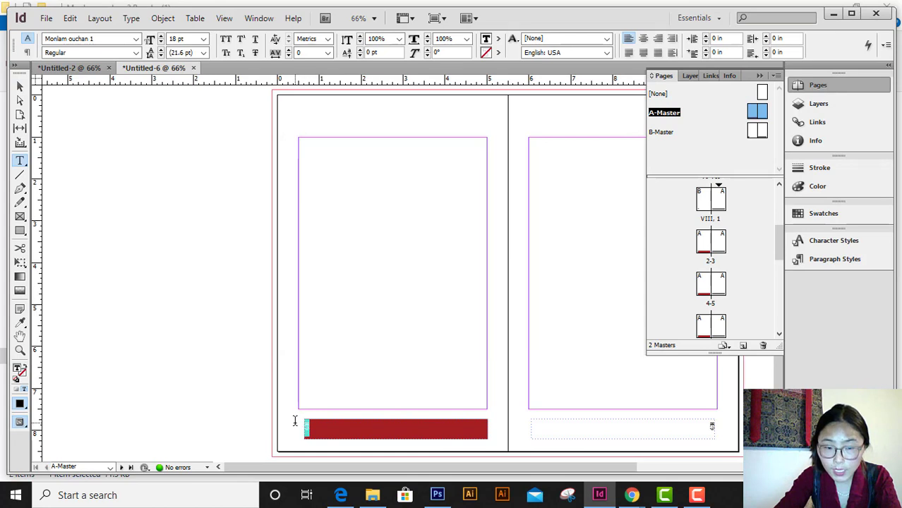
{"action": "left_click", "coordinate": [497, 40]}
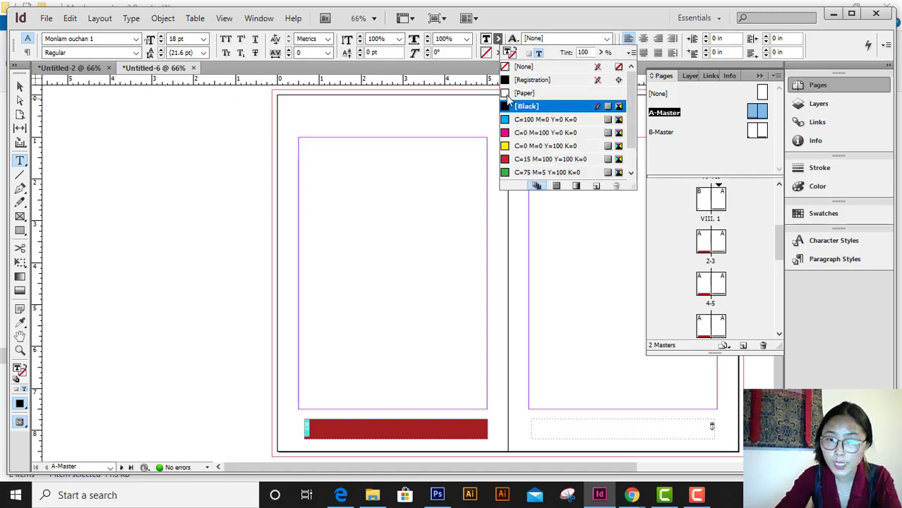
{"action": "left_click", "coordinate": [505, 95]}
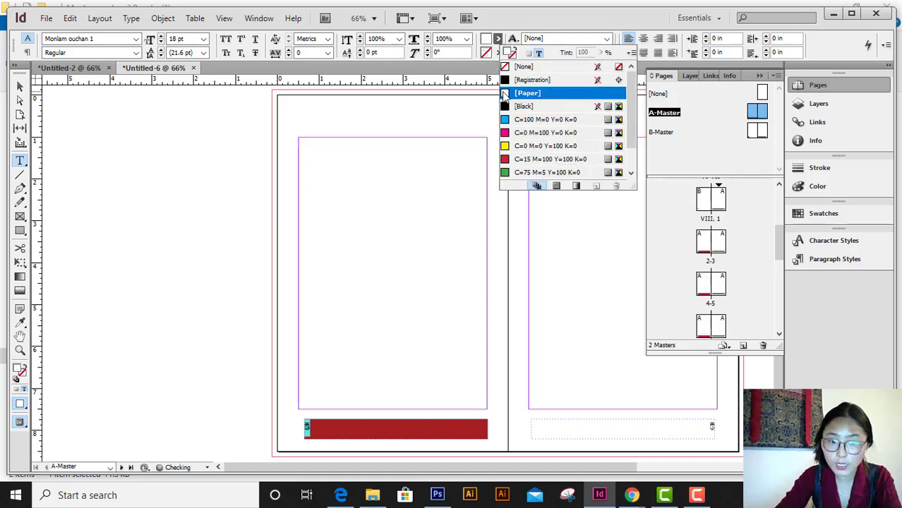
{"action": "left_click", "coordinate": [19, 88]}
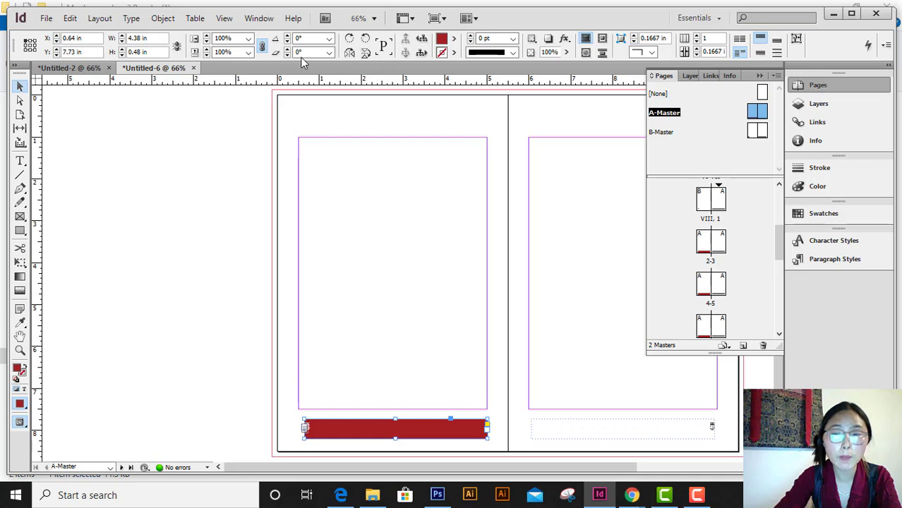
Step: Center-align the page number marker within A-Master's left-page footer frame
{"action": "left_click", "coordinate": [22, 163]}
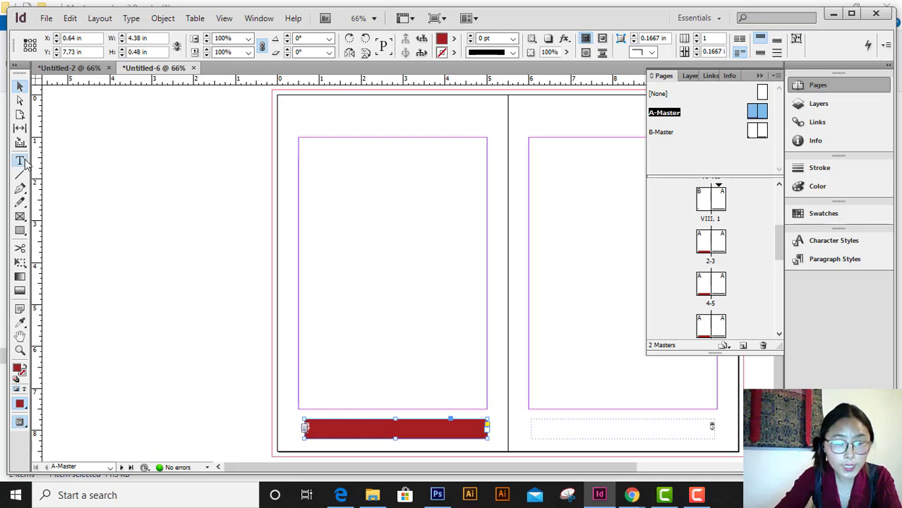
{"action": "left_click", "coordinate": [306, 427]}
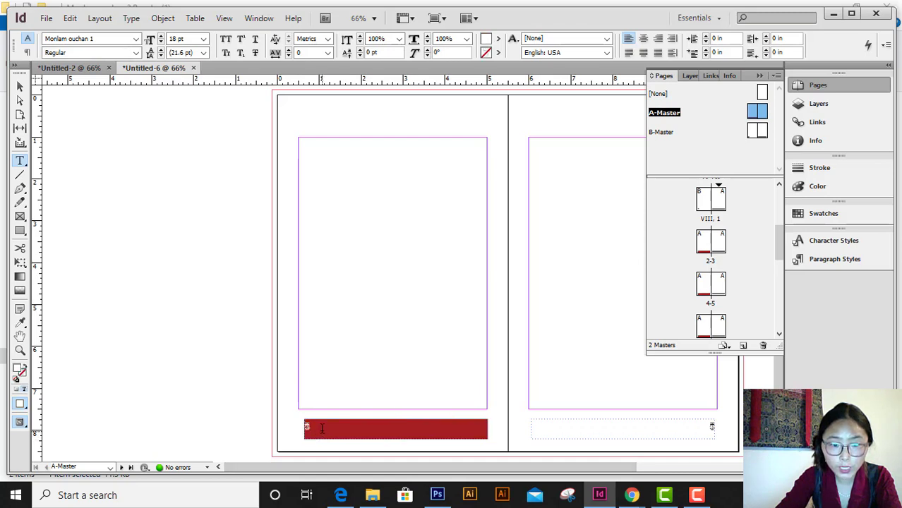
{"action": "double_click", "coordinate": [306, 427]}
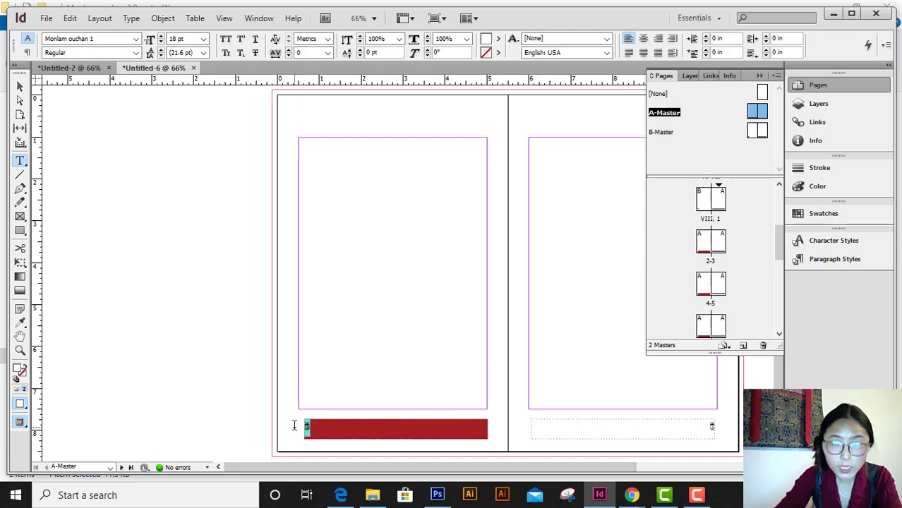
{"action": "left_click", "coordinate": [644, 39]}
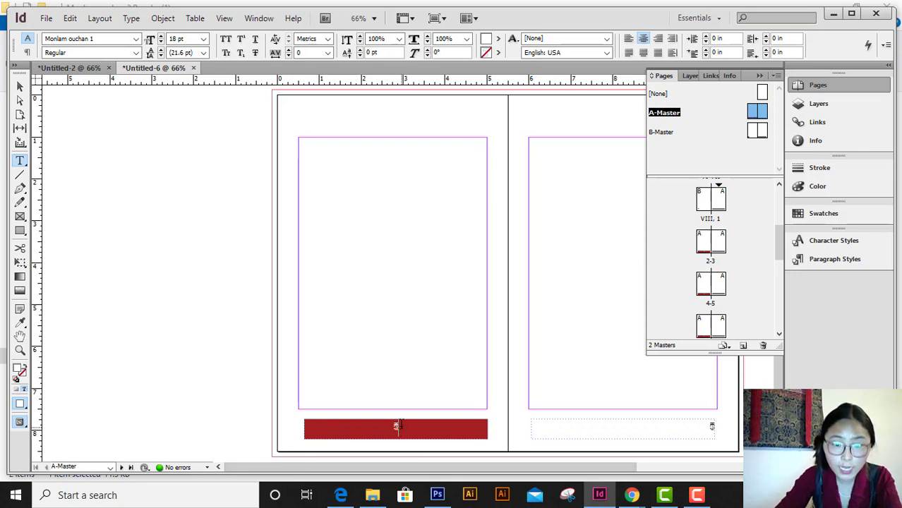
Step: Set the baseline shift of the page number marker in A-Master's left-page footer to -5 pt
{"action": "double_click", "coordinate": [395, 428]}
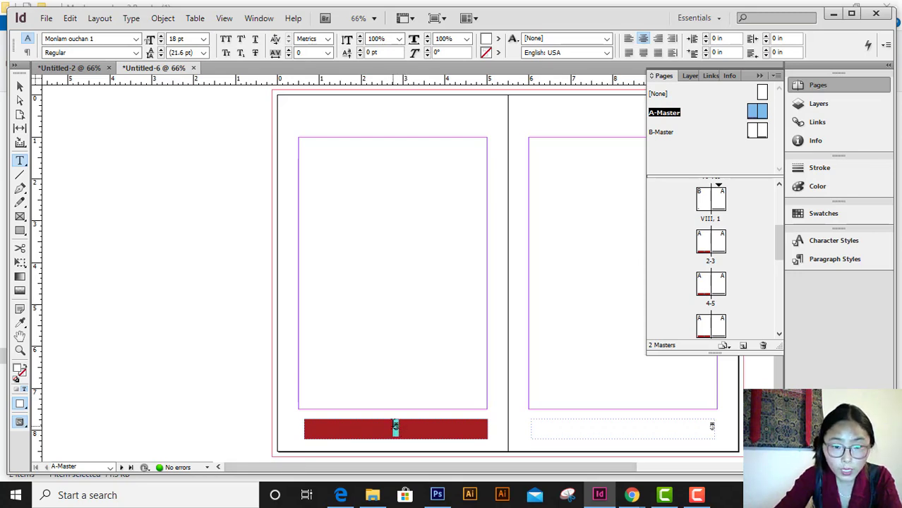
{"action": "left_click", "coordinate": [359, 57]}
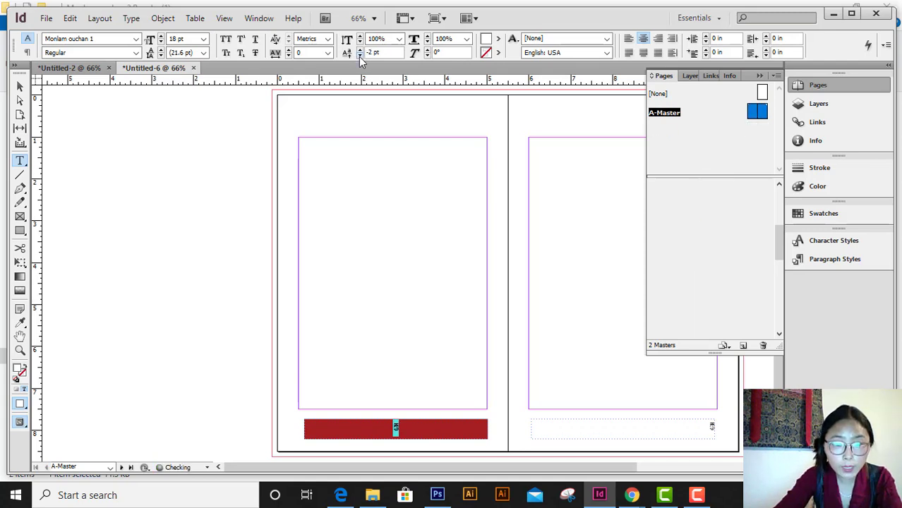
{"action": "left_click", "coordinate": [359, 56]}
{"action": "left_click", "coordinate": [359, 57]}
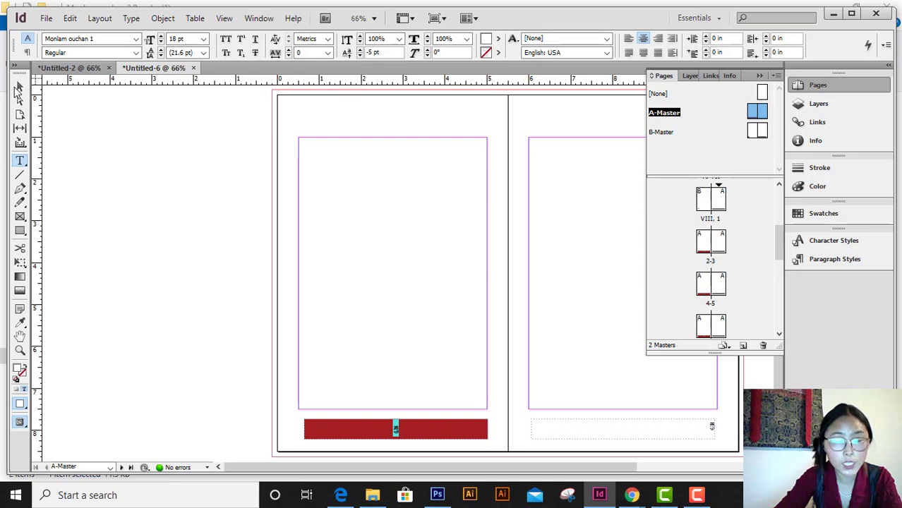
Step: Round all four corners of A-Master's red left-page footer frame to a radius of about 0.21 in
{"action": "left_click", "coordinate": [20, 86]}
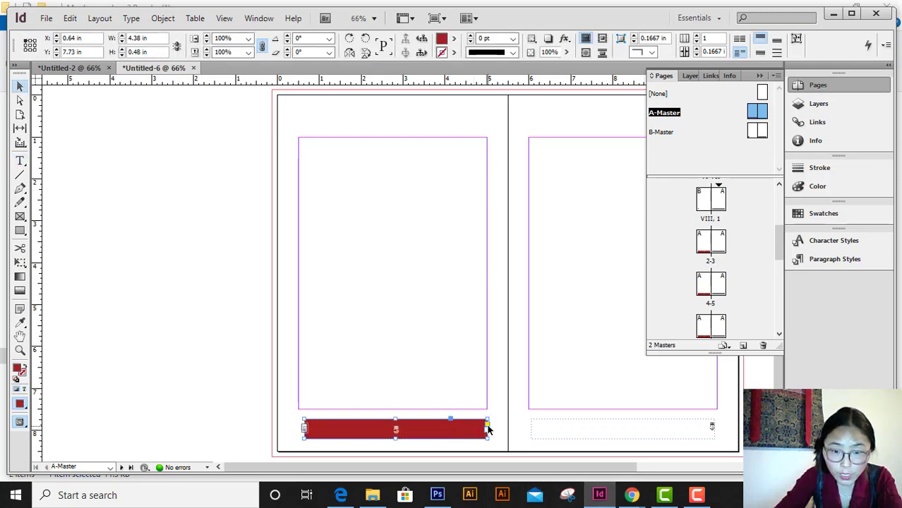
{"action": "left_click", "coordinate": [486, 427]}
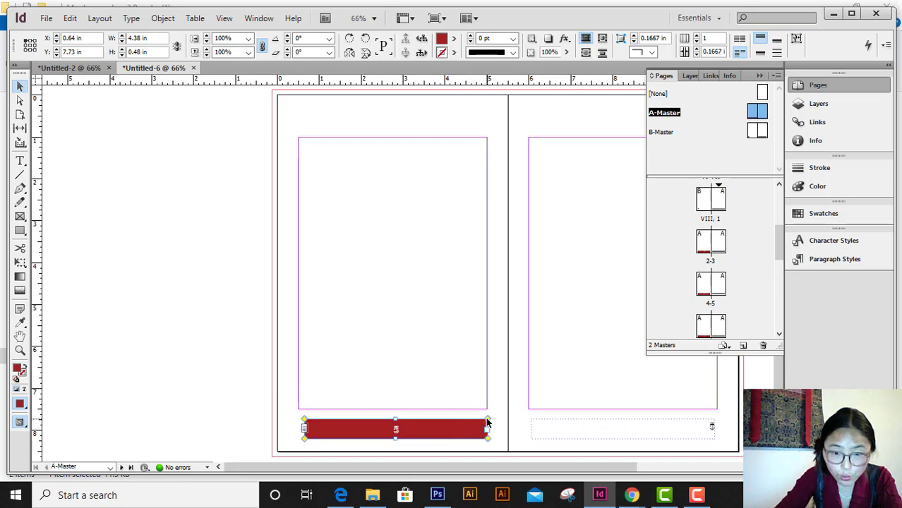
{"action": "left_click_drag", "start_coordinate": [486, 423], "coordinate": [457, 422]}
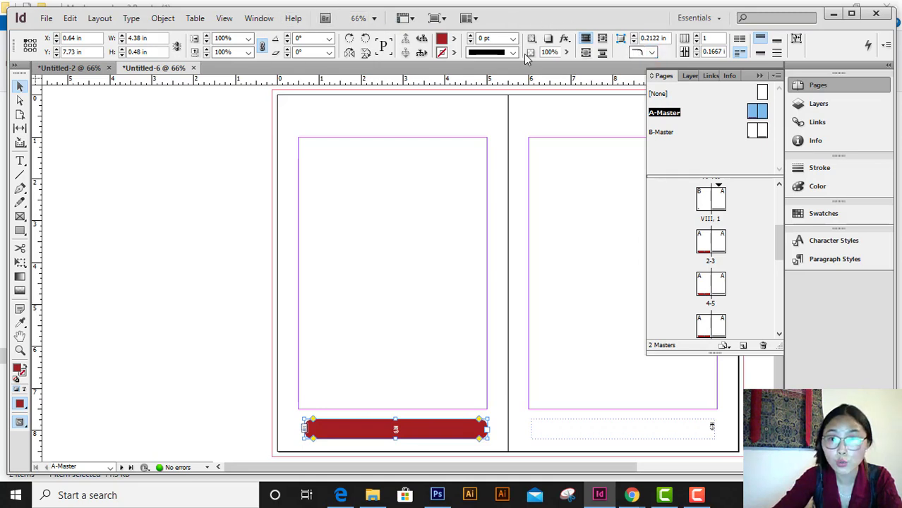
Step: Change the corner shape of A-Master's left-page footer frame to Inset and reduce its corner radius to 0 in
{"action": "left_click", "coordinate": [653, 53]}
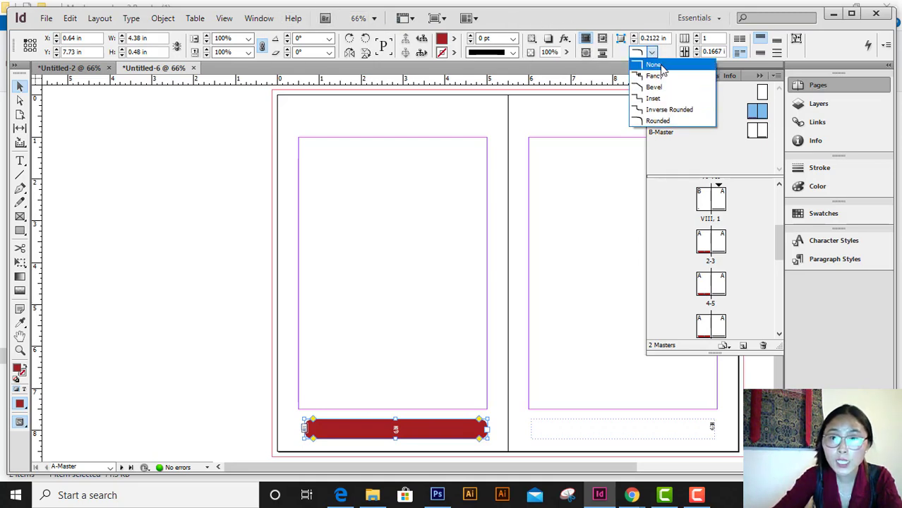
{"action": "left_click", "coordinate": [663, 99]}
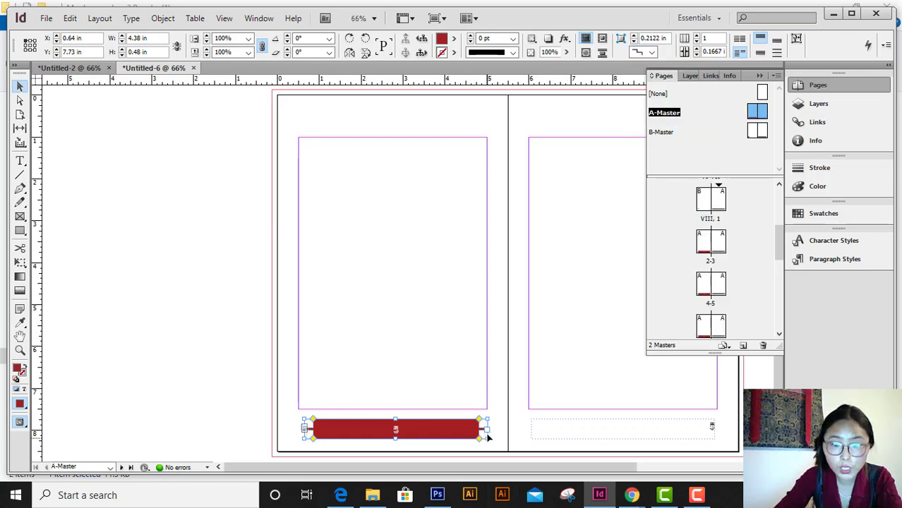
{"action": "left_click_drag", "start_coordinate": [479, 422], "coordinate": [489, 424]}
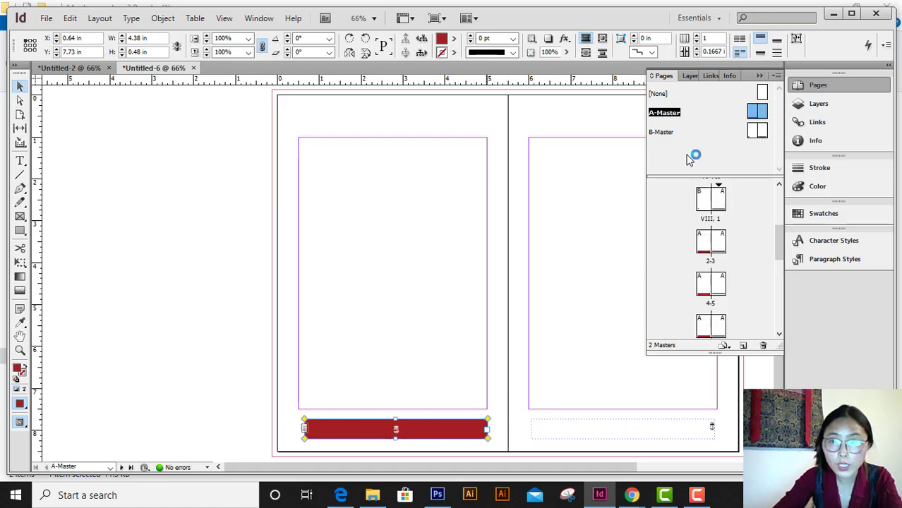
{"action": "left_click", "coordinate": [448, 275]}
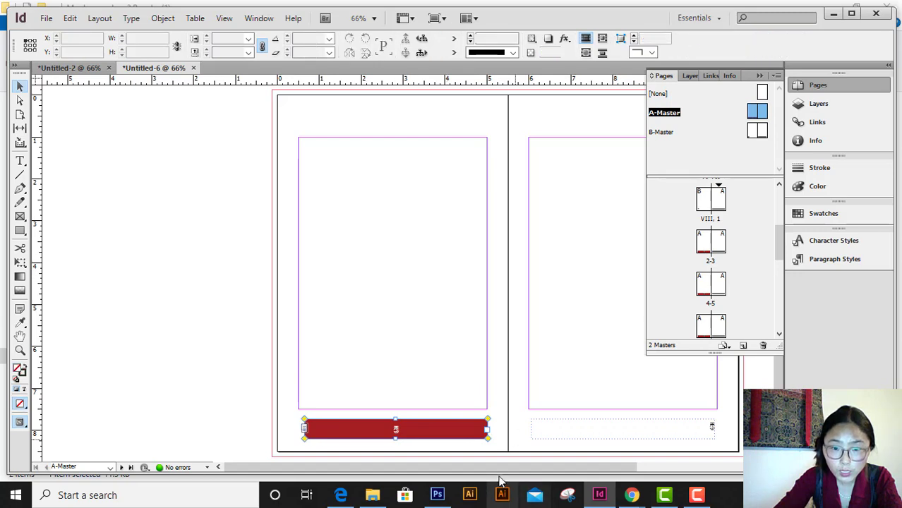
{"action": "left_click", "coordinate": [484, 434]}
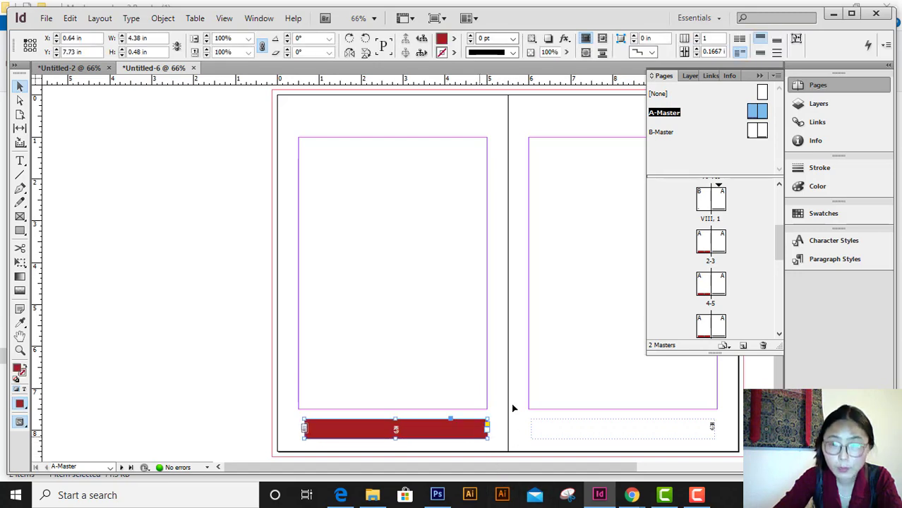
Step: Apply the Fancy corner shape to A-Master's left-page footer frame with a radius of about 0.86 in
{"action": "left_click", "coordinate": [651, 53]}
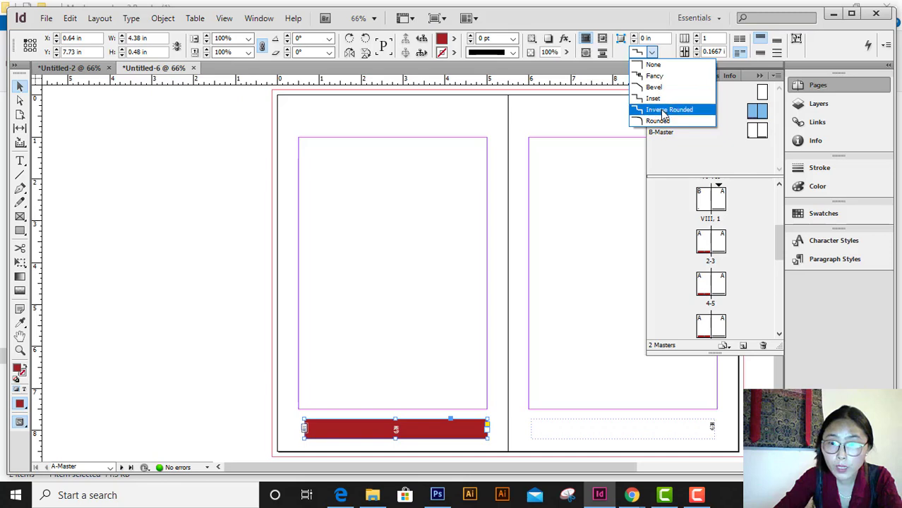
{"action": "left_click", "coordinate": [657, 75]}
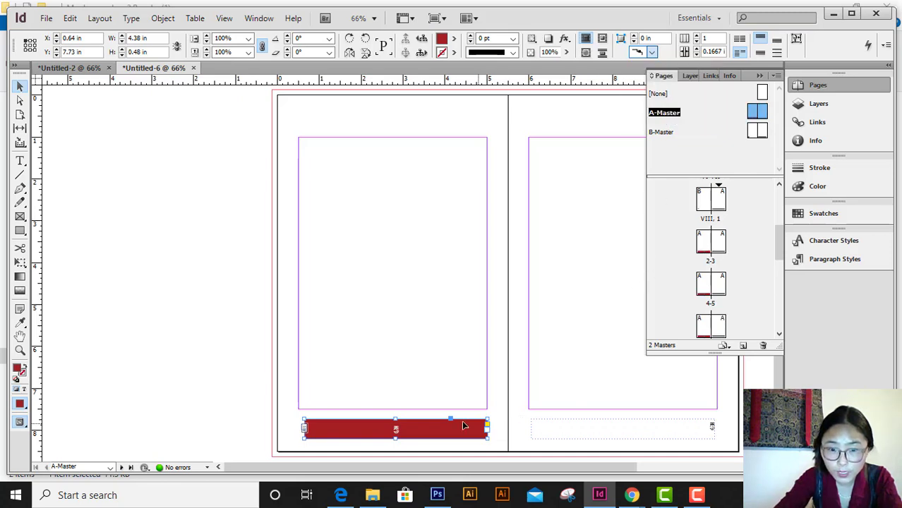
{"action": "left_click_drag", "start_coordinate": [486, 426], "coordinate": [473, 422]}
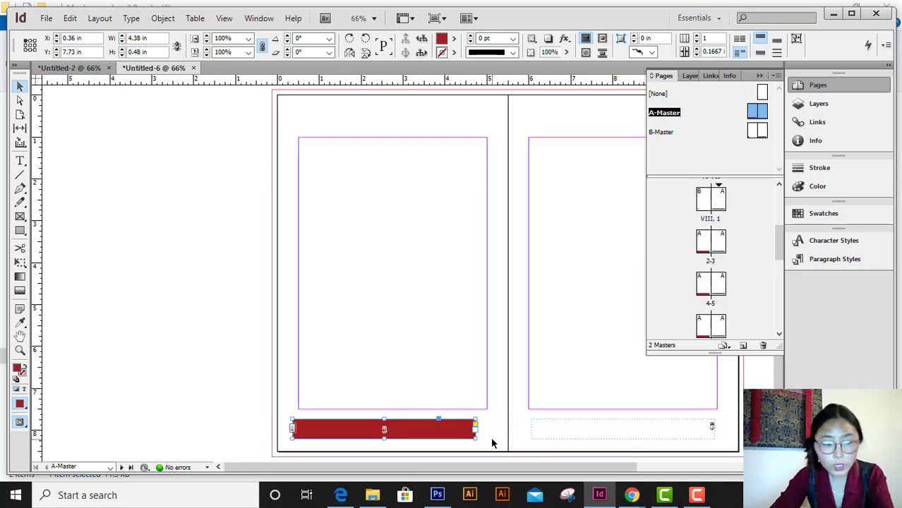
{"action": "key", "text": "ctrl+z"}
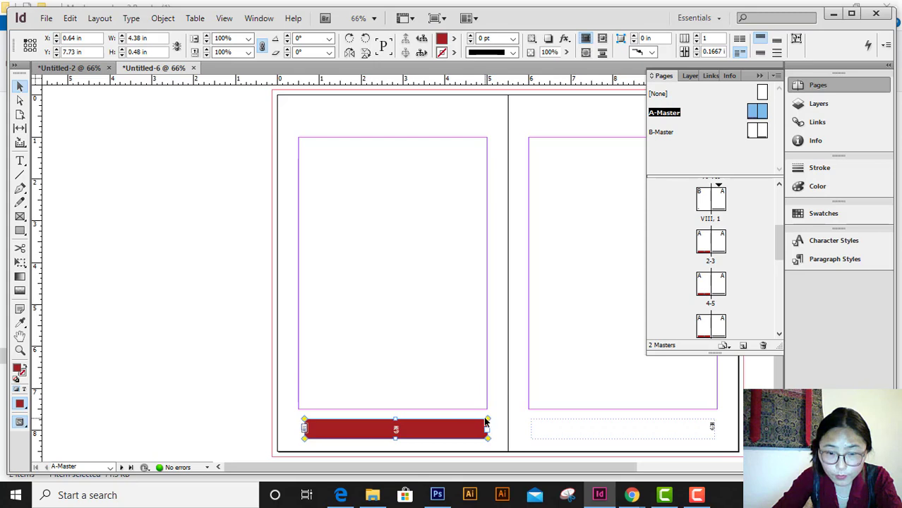
{"action": "left_click_drag", "start_coordinate": [487, 420], "coordinate": [446, 419]}
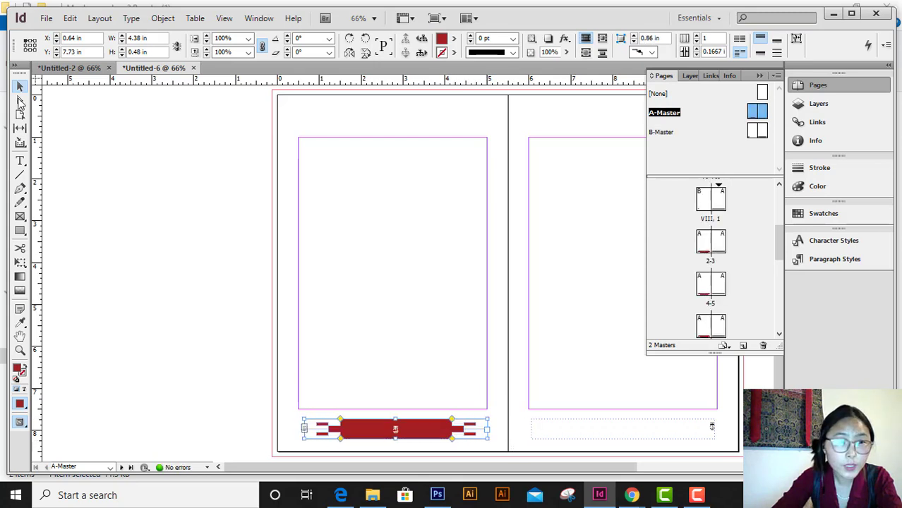
{"action": "left_click", "coordinate": [408, 348]}
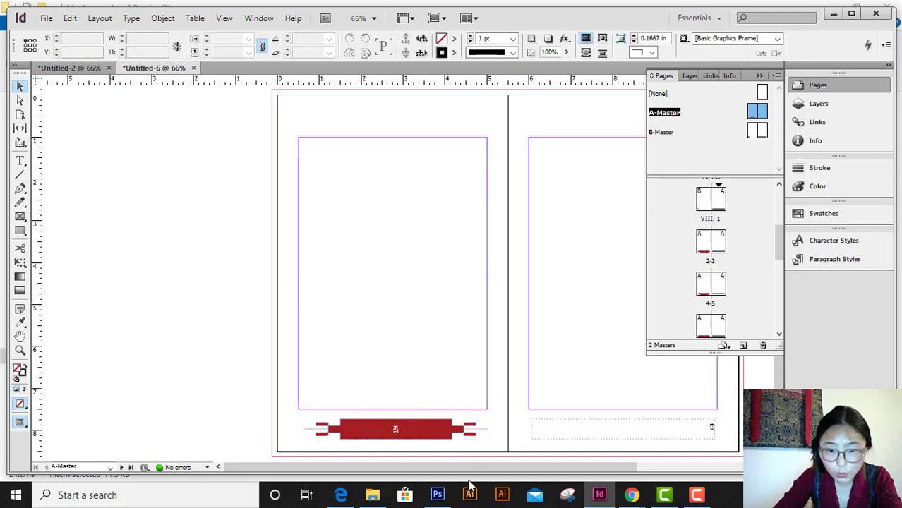
{"action": "left_click", "coordinate": [435, 434]}
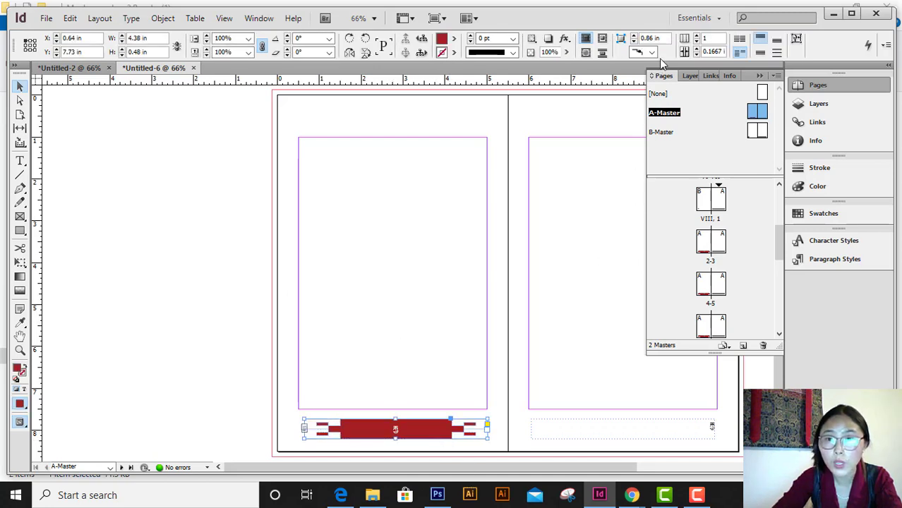
Step: Reset the corner radius of A-Master's left-page footer frame to 0 in and set its corner shape to Inset
{"action": "left_click", "coordinate": [646, 52]}
{"action": "left_click", "coordinate": [655, 76]}
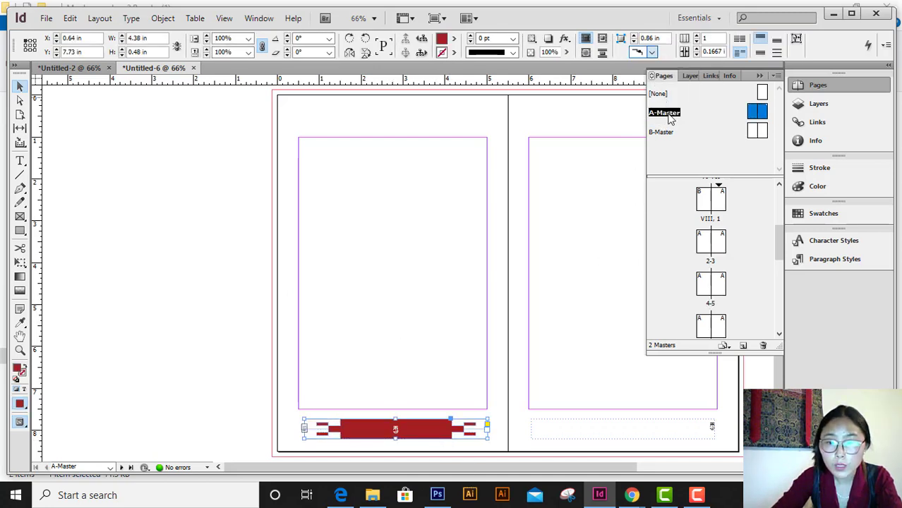
{"action": "left_click", "coordinate": [651, 52]}
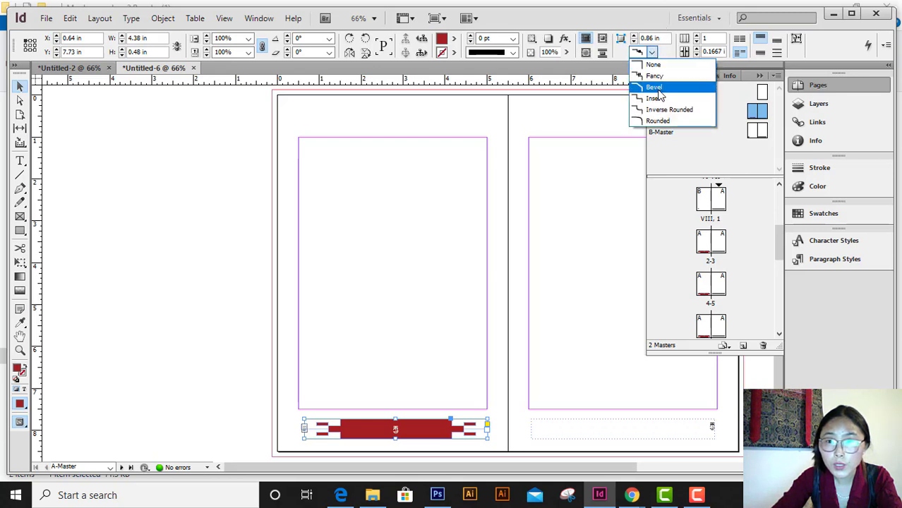
{"action": "left_click", "coordinate": [656, 102]}
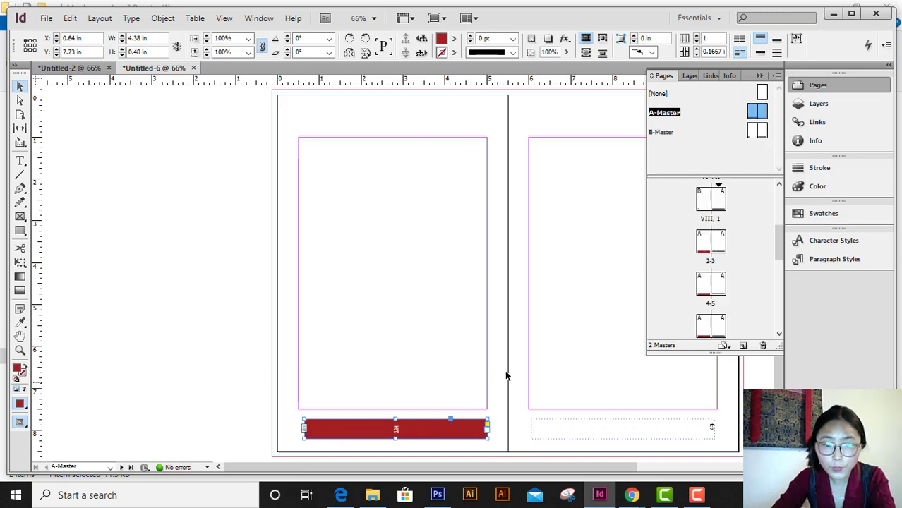
{"action": "left_click", "coordinate": [650, 53]}
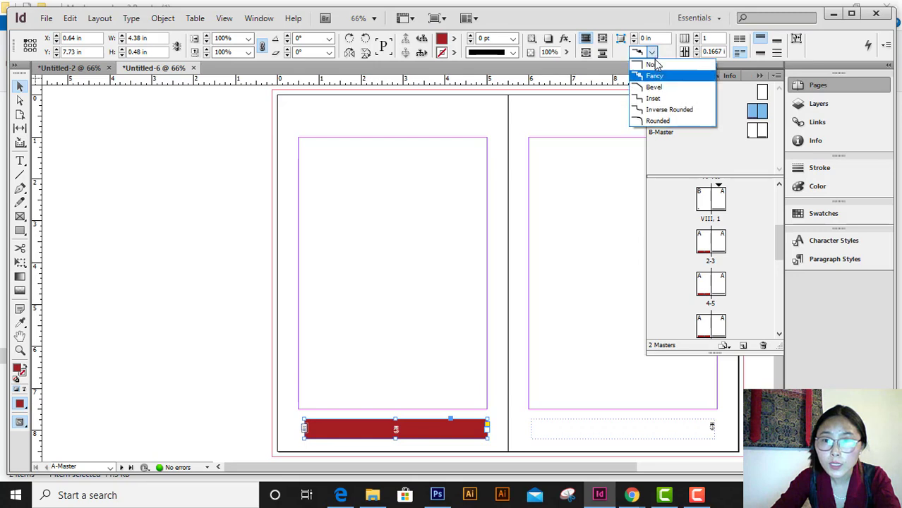
{"action": "left_click", "coordinate": [654, 98]}
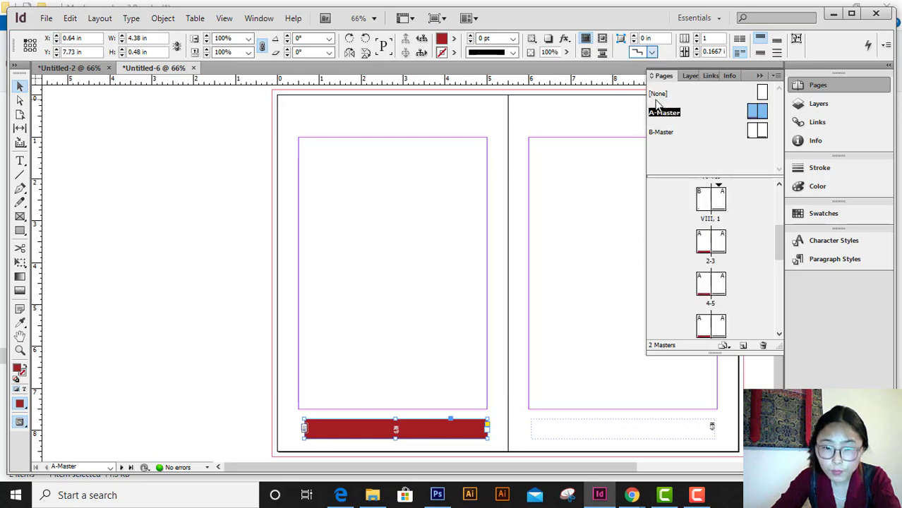
Step: Replace A-Master's right-page footer with a copy of the red left-page footer at X 6.06 in, Y 7.73 in, and view it on page 1
{"action": "left_click", "coordinate": [575, 437]}
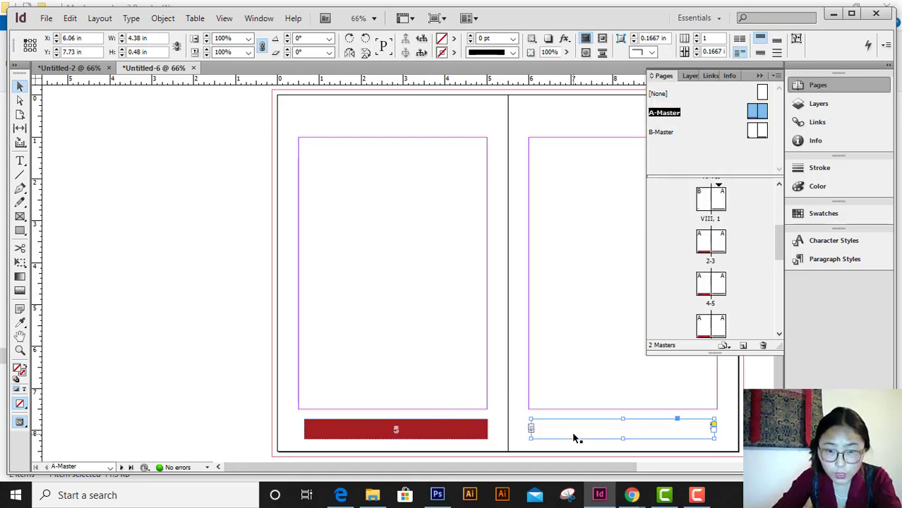
{"action": "left_click", "coordinate": [431, 432]}
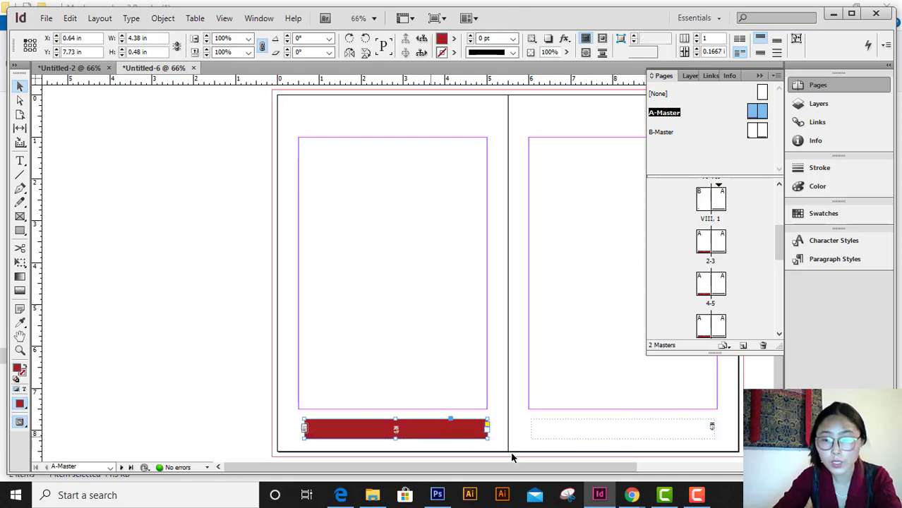
{"action": "left_click", "coordinate": [601, 432]}
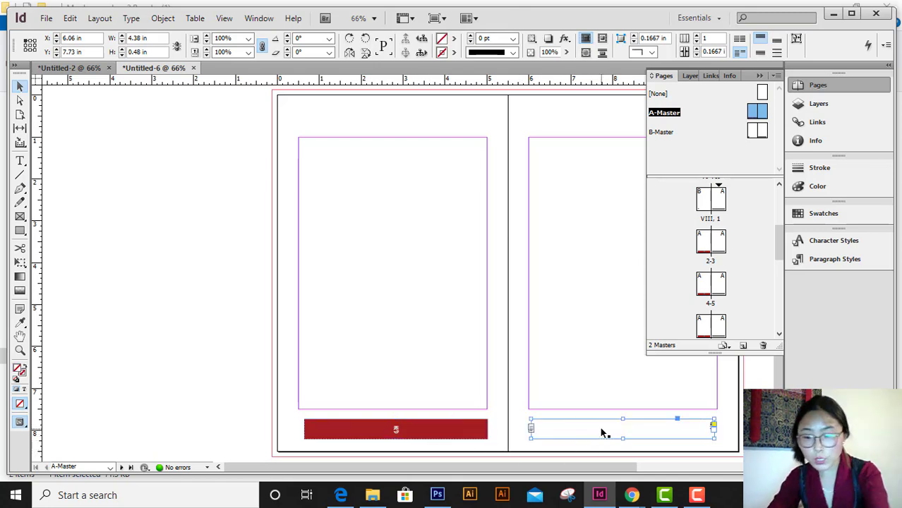
{"action": "key", "text": "Delete"}
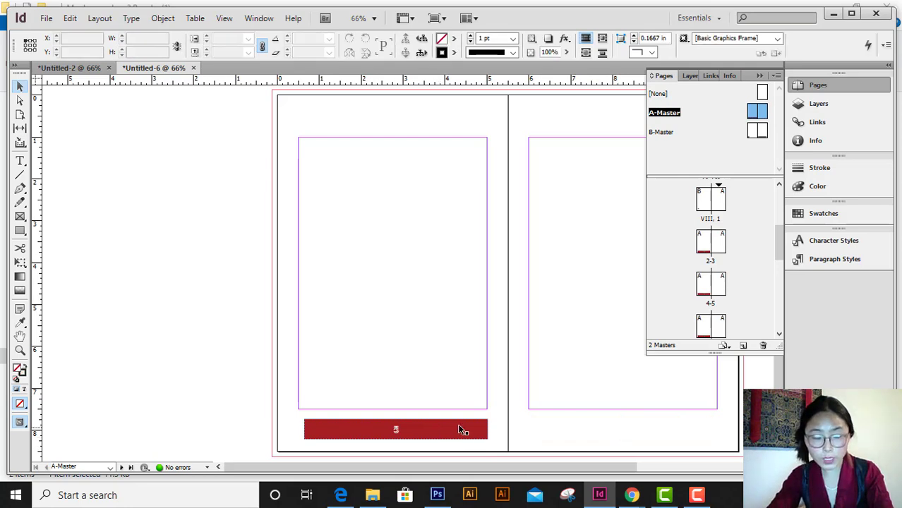
{"action": "left_click", "coordinate": [459, 429]}
{"action": "left_click_drag", "start_coordinate": [469, 428], "coordinate": [671, 441]}
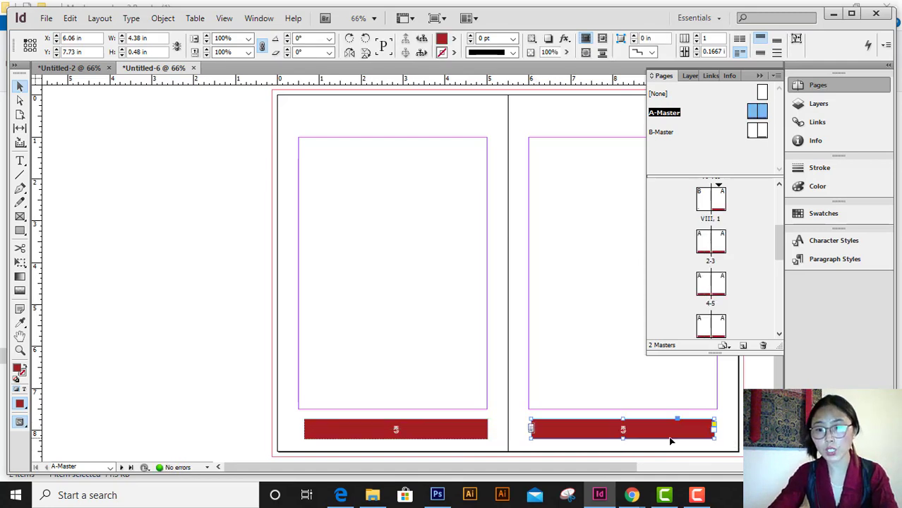
{"action": "double_click", "coordinate": [721, 205]}
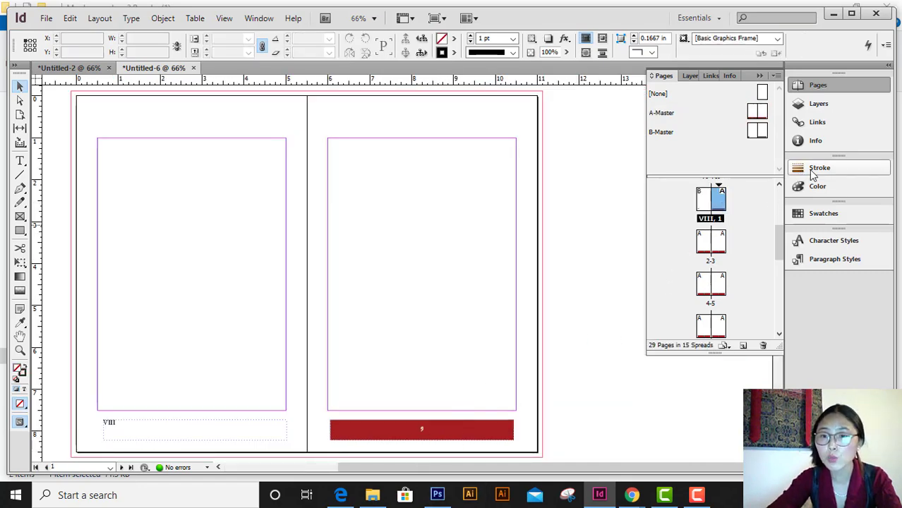
Step: Return to A-Master and enlarge the inset corners of the left-page footer frame to a radius of about 1.84 in
{"action": "double_click", "coordinate": [661, 116]}
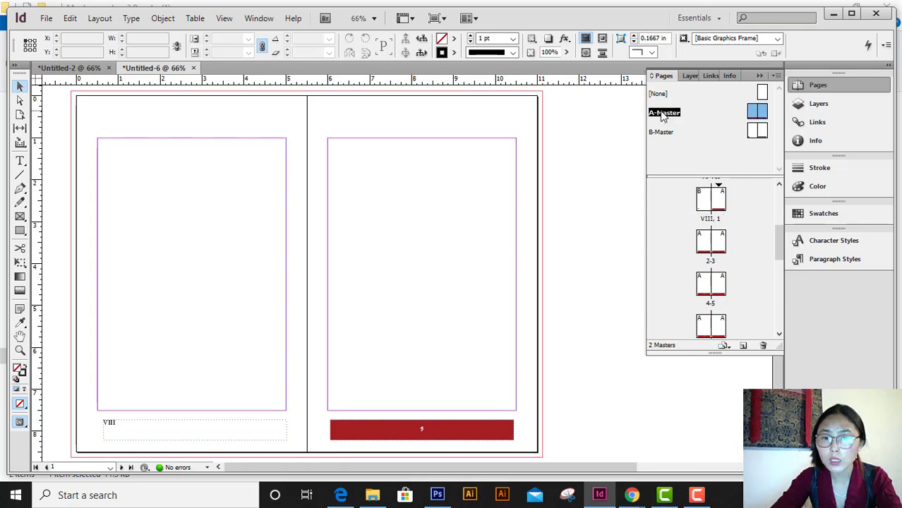
{"action": "left_click", "coordinate": [458, 430]}
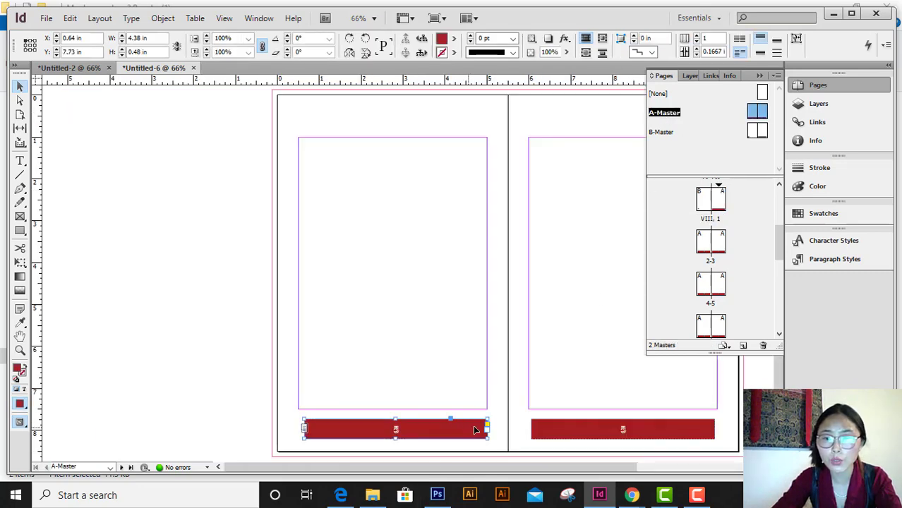
{"action": "left_click_drag", "start_coordinate": [486, 428], "coordinate": [408, 421]}
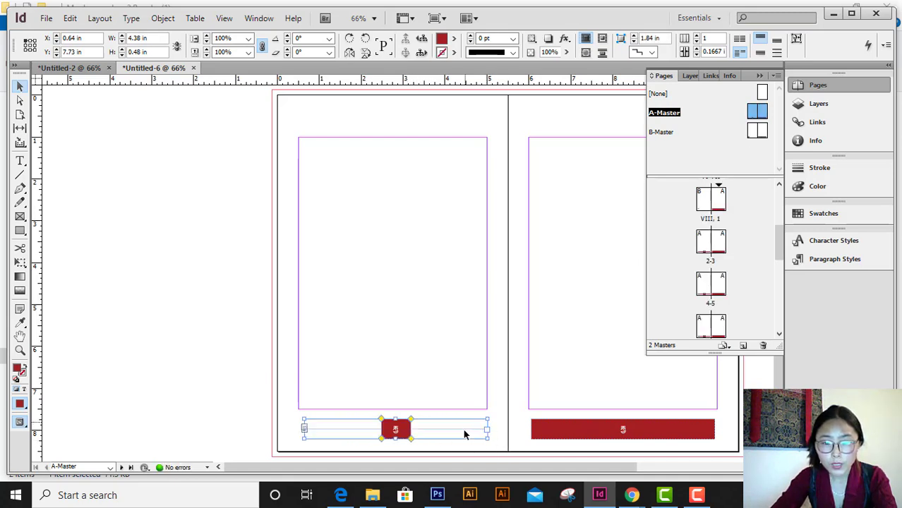
{"action": "left_click", "coordinate": [471, 454]}
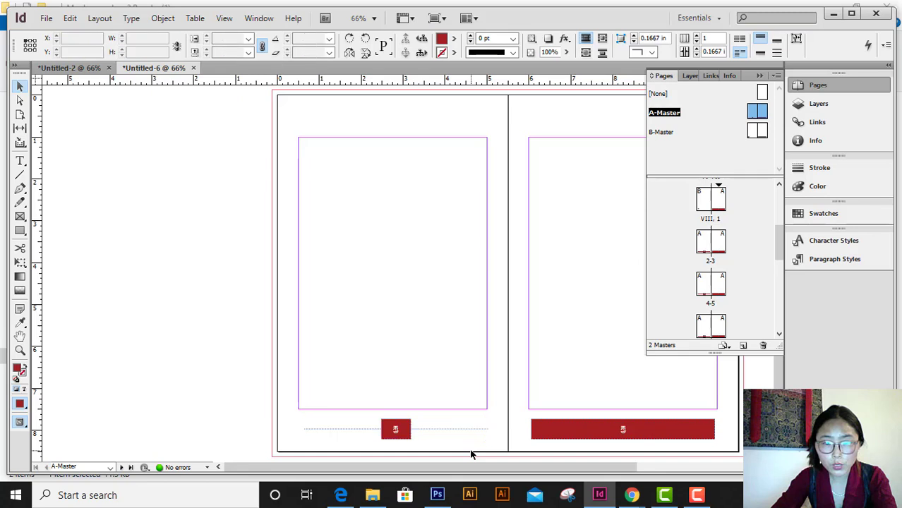
{"action": "left_click", "coordinate": [400, 436]}
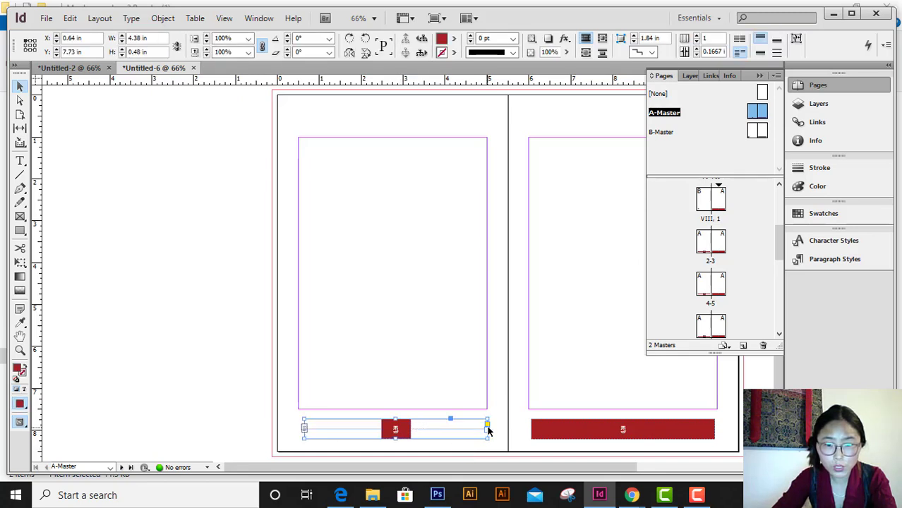
{"action": "left_click_drag", "start_coordinate": [487, 427], "coordinate": [474, 428]}
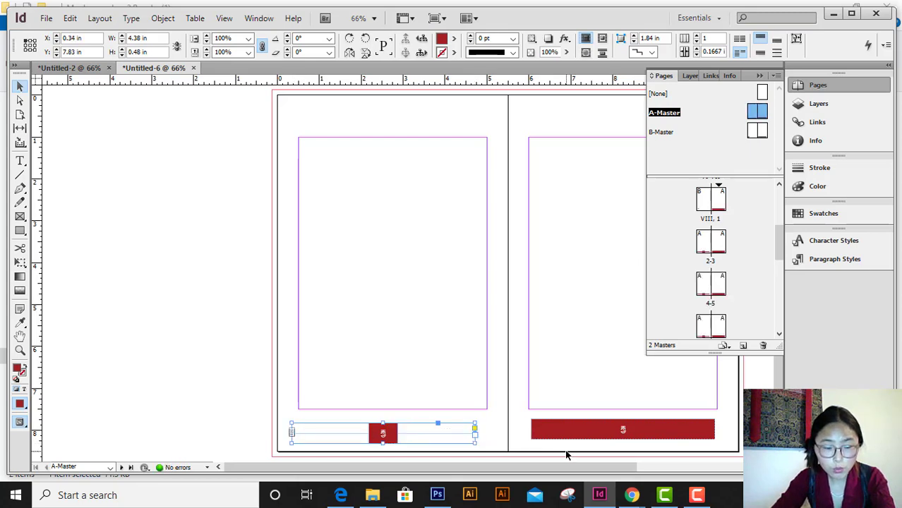
{"action": "key", "text": "ctrl+z"}
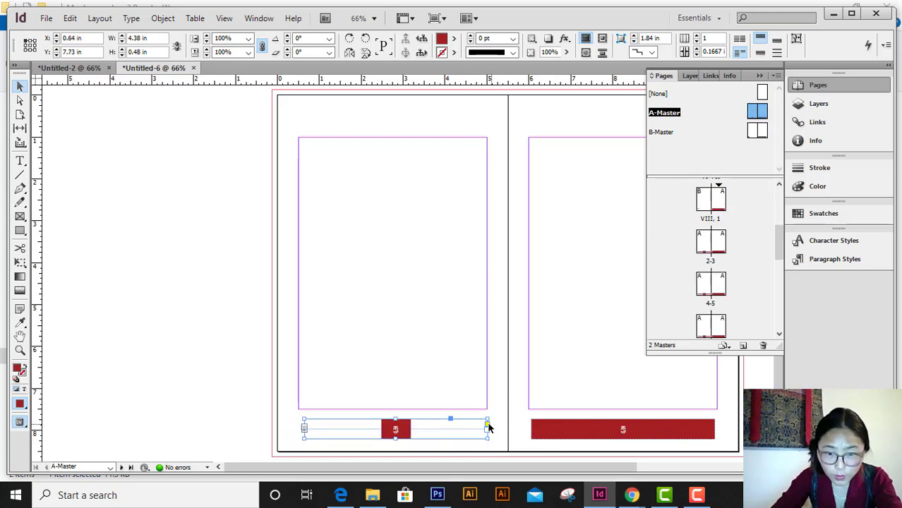
{"action": "left_click", "coordinate": [486, 427]}
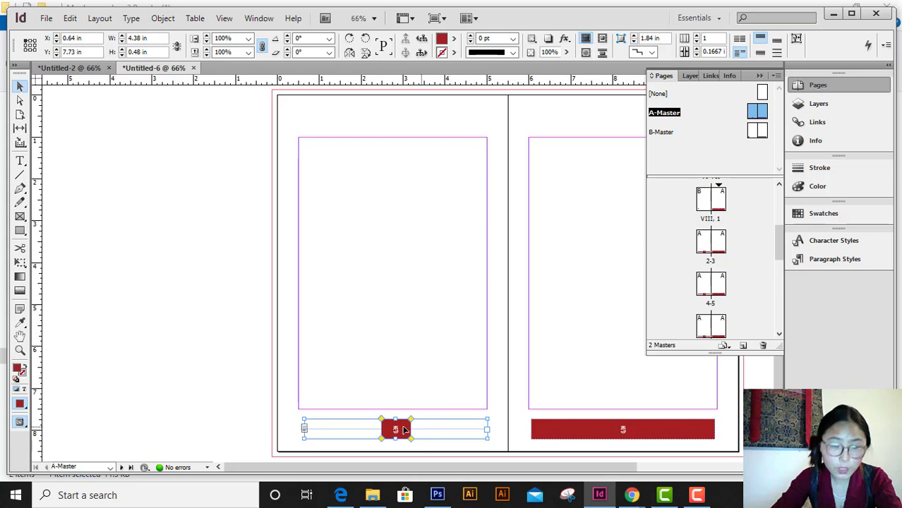
Step: Replace the Inset corners of A-Master's left-page footer frame with Rounded corners of about 0.21 in radius
{"action": "left_click", "coordinate": [652, 52]}
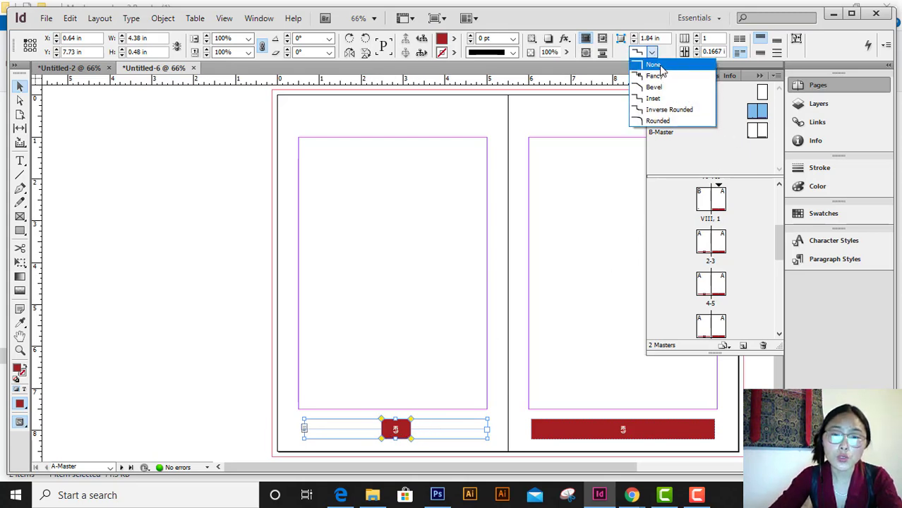
{"action": "left_click", "coordinate": [657, 65]}
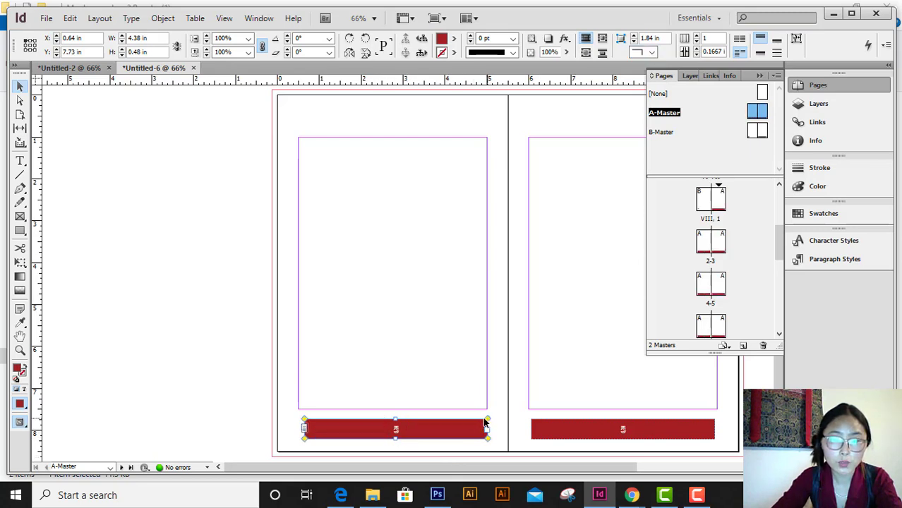
{"action": "left_click_drag", "start_coordinate": [487, 421], "coordinate": [375, 417]}
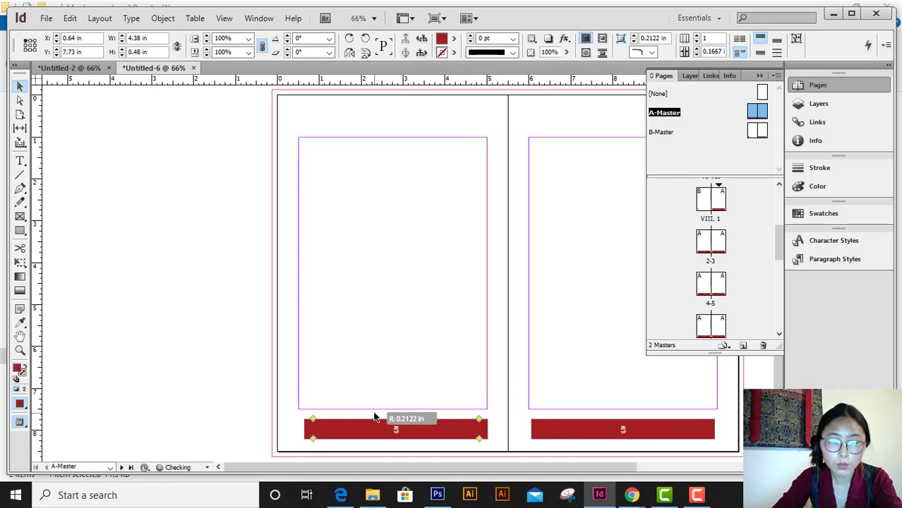
{"action": "left_click", "coordinate": [497, 442]}
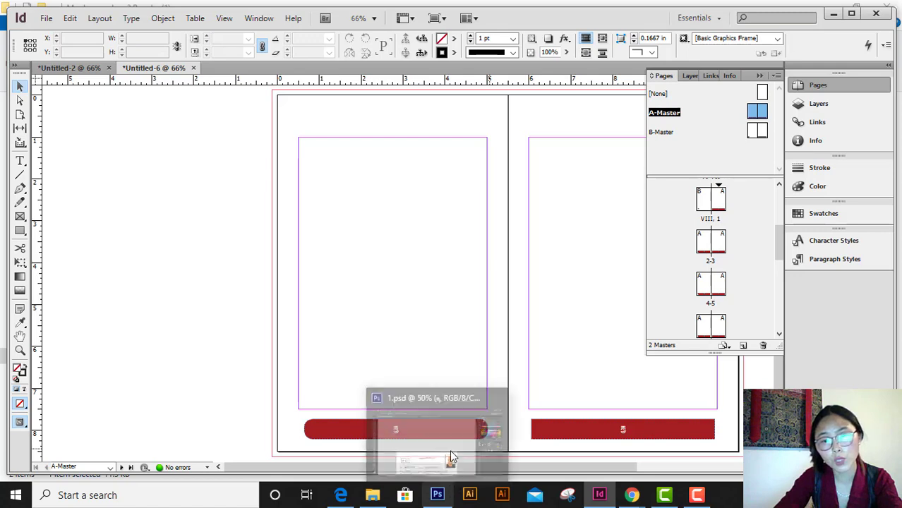
Step: Try scaling A-Master's left-page footer frame down to about 2.92 in by 0.32 in
{"action": "left_click", "coordinate": [314, 426]}
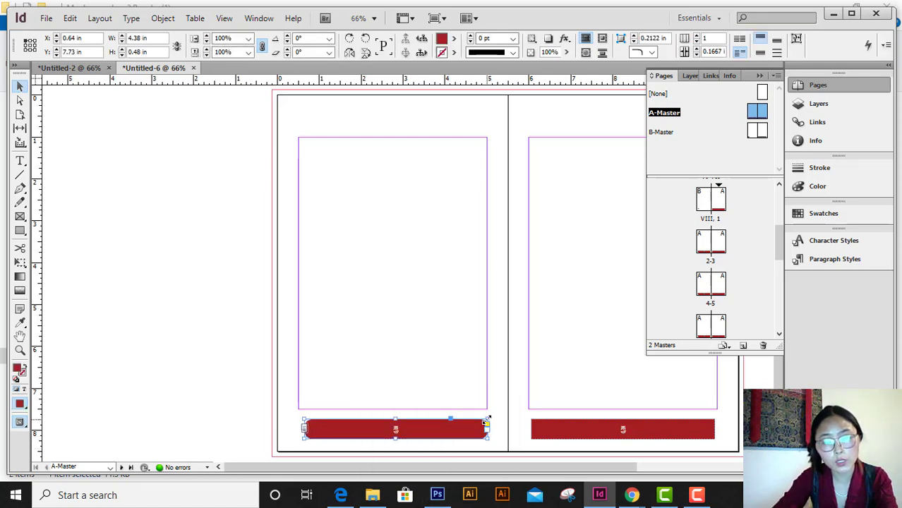
{"action": "left_click_drag", "start_coordinate": [486, 420], "coordinate": [452, 424]}
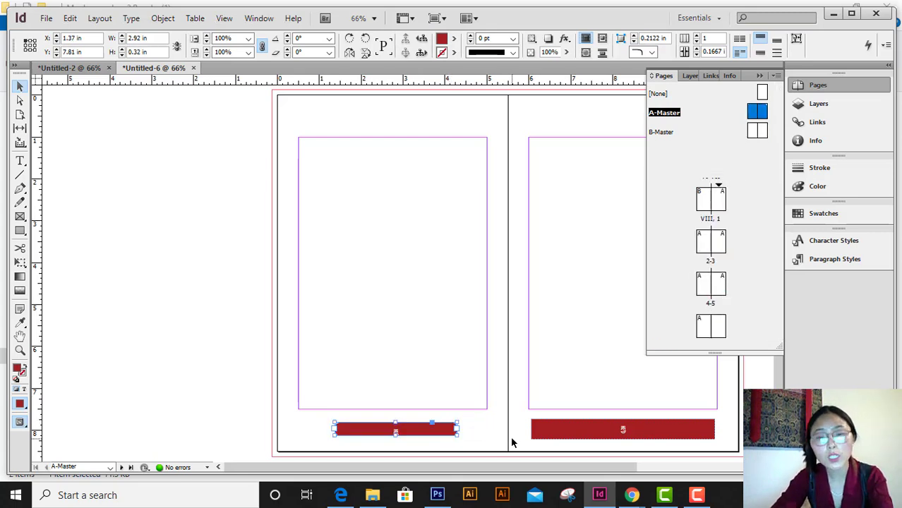
{"action": "key", "text": "ctrl+z"}
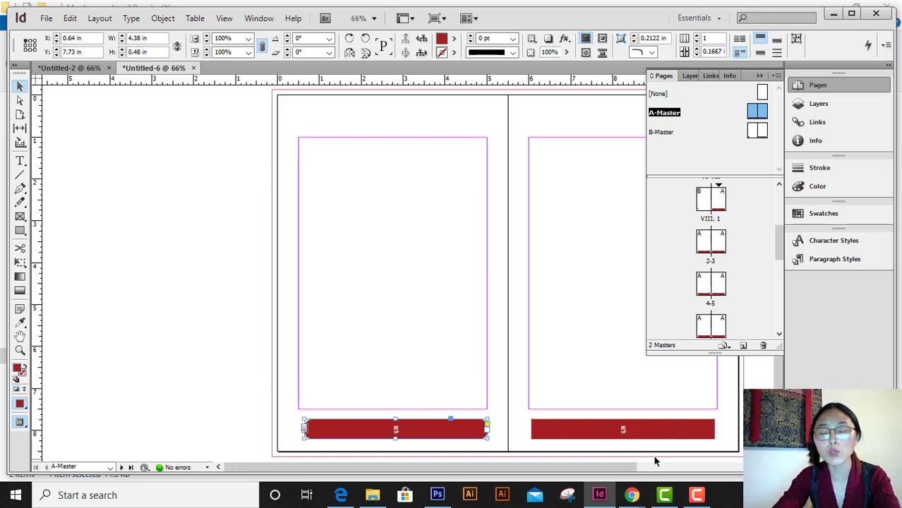
Step: Undo the corner shapes, right-page copy, red fill and centring of A-Master's footers, back to plain frames with left-aligned page numbers
{"action": "key", "text": "ctrl+z"}
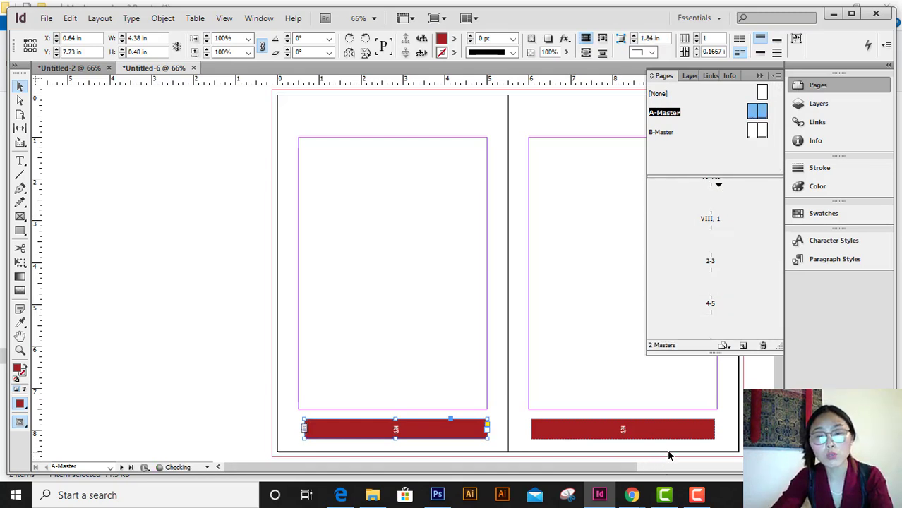
{"action": "key", "text": "ctrl+z"}
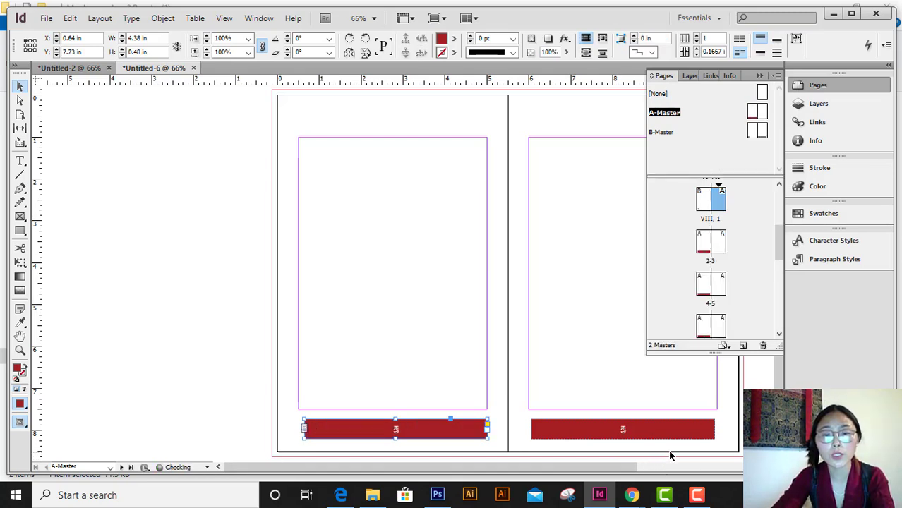
{"action": "key", "text": "ctrl+z"}
{"action": "key", "text": "ctrl+z"}
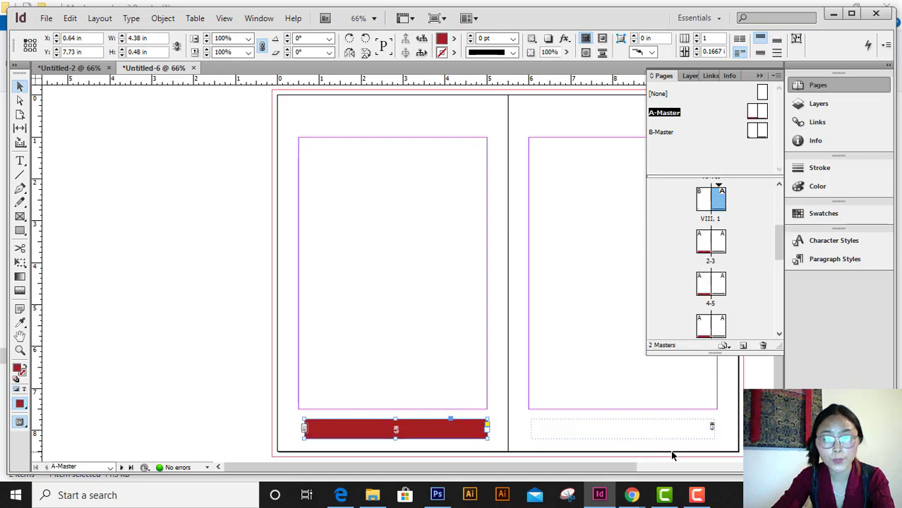
{"action": "key", "text": "ctrl+z"}
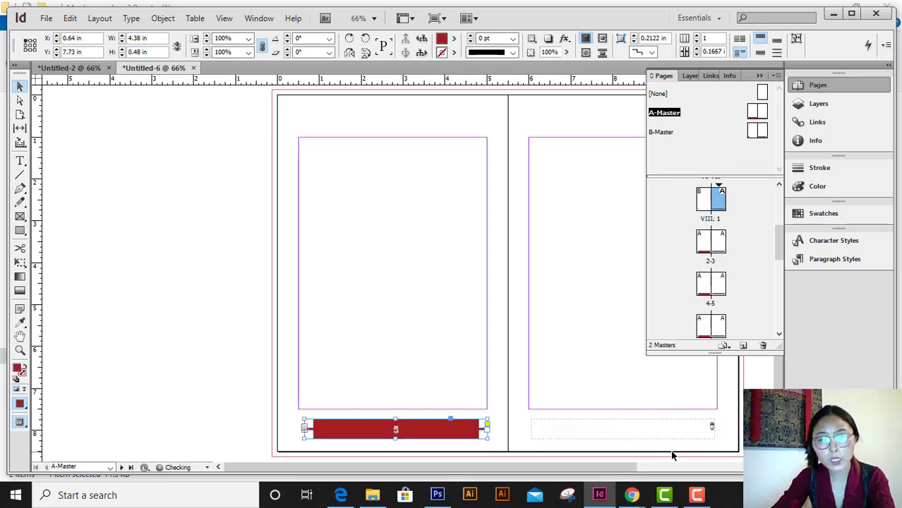
{"action": "key", "text": "ctrl+z"}
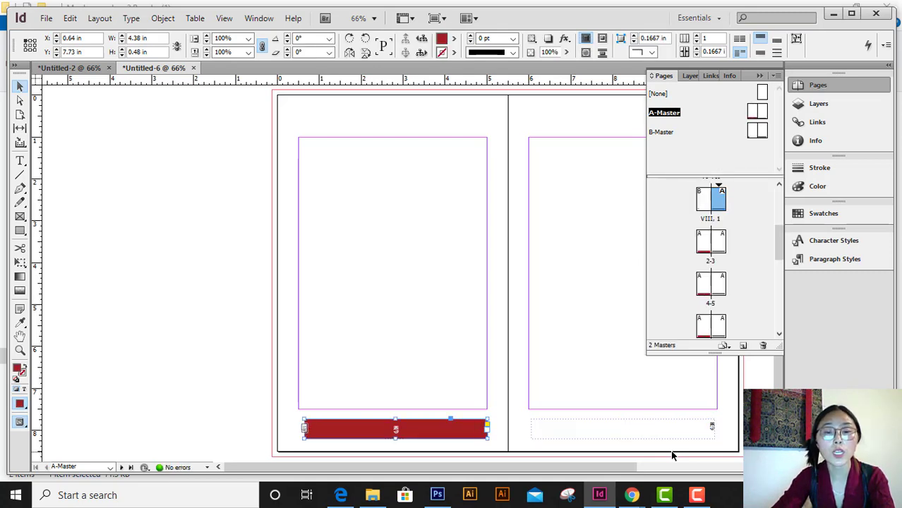
{"action": "key", "text": "ctrl+z"}
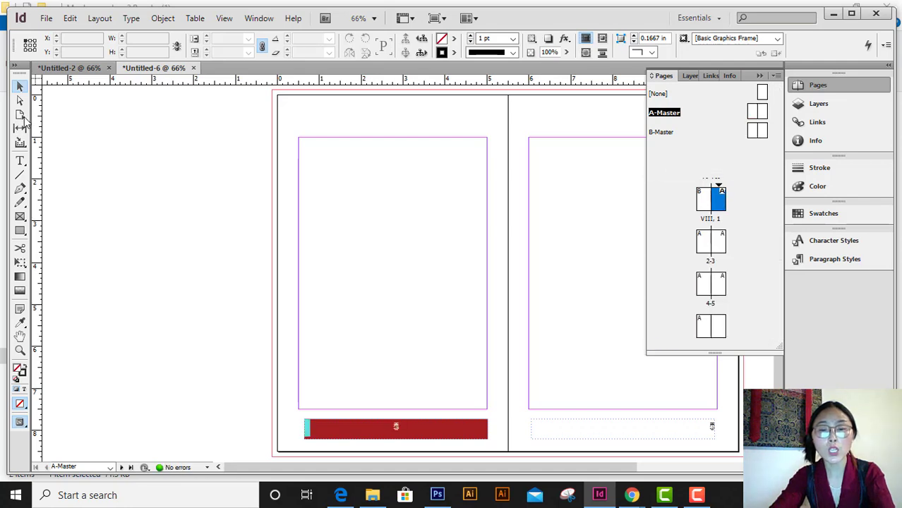
{"action": "key", "text": "ctrl+z"}
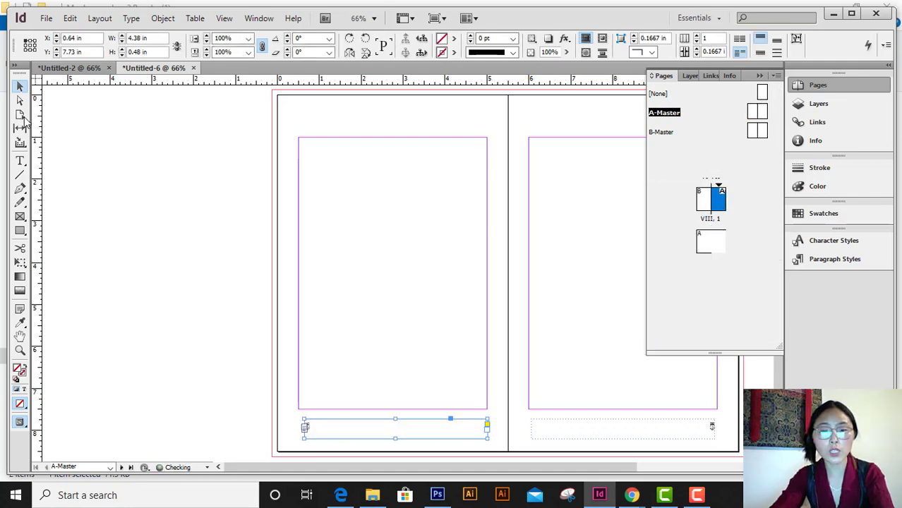
{"action": "key", "text": "ctrl+z"}
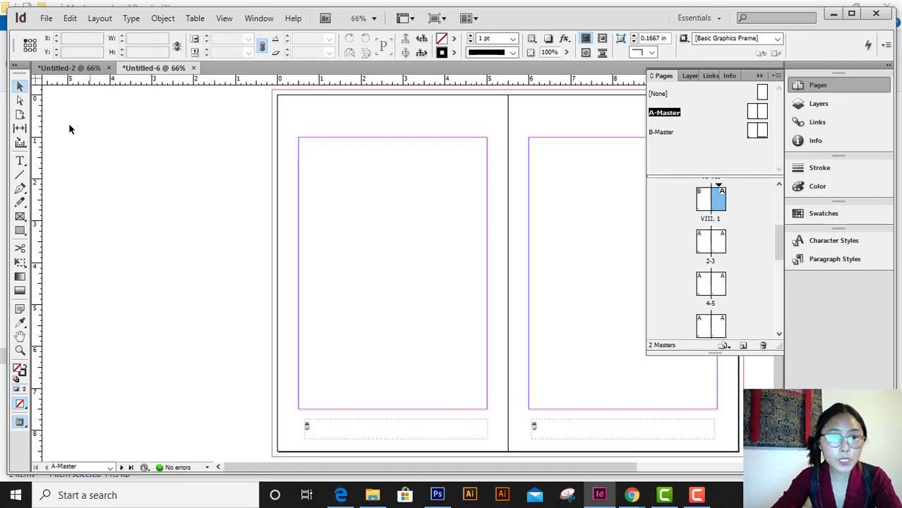
Step: Try moving A-Master's left page down to Y 0.79 in with the Page tool
{"action": "left_click", "coordinate": [20, 116]}
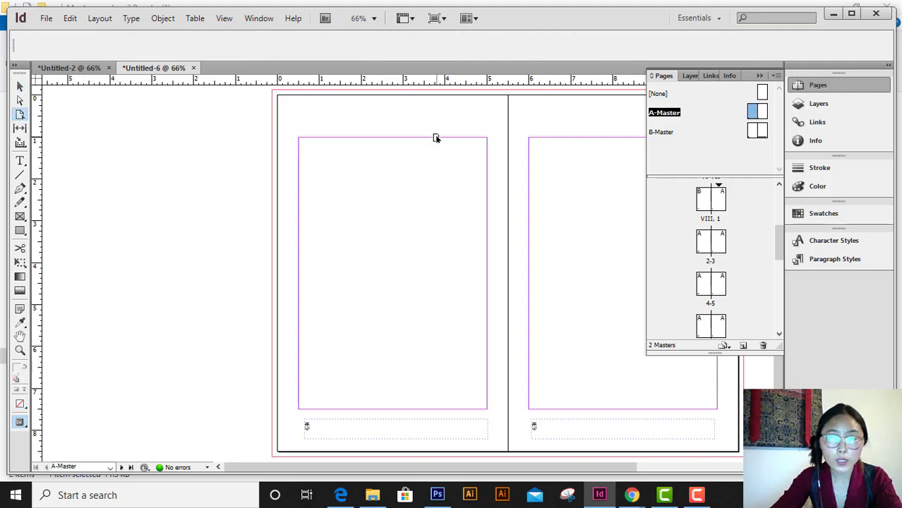
{"action": "left_click", "coordinate": [435, 138]}
{"action": "left_click_drag", "start_coordinate": [437, 95], "coordinate": [436, 133]}
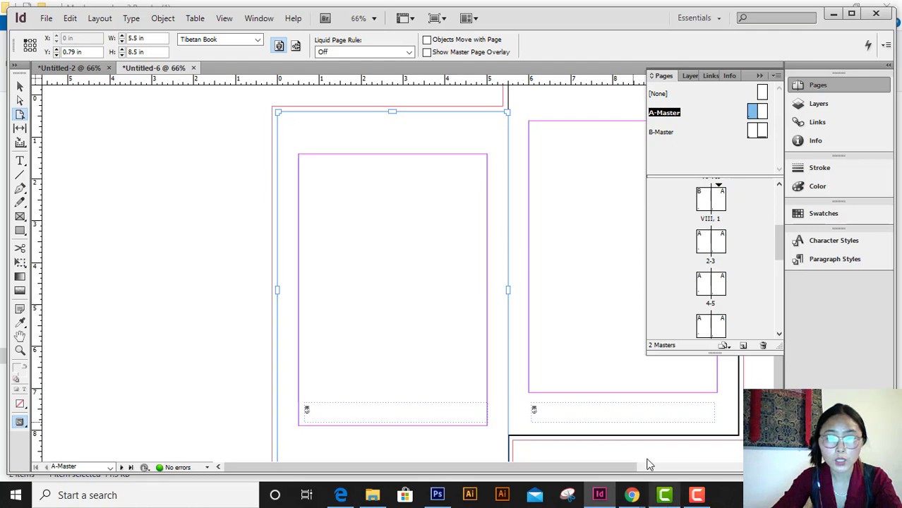
{"action": "scroll", "coordinate": [481, 220], "scroll_direction": "up", "scroll_amount": 2}
{"action": "scroll", "coordinate": [491, 216], "scroll_direction": "down", "scroll_amount": 2}
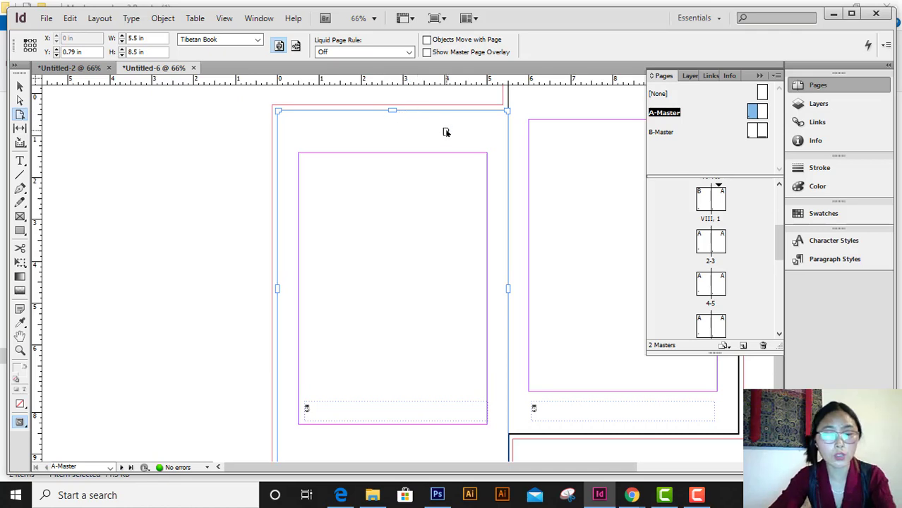
{"action": "key", "text": "ctrl+z"}
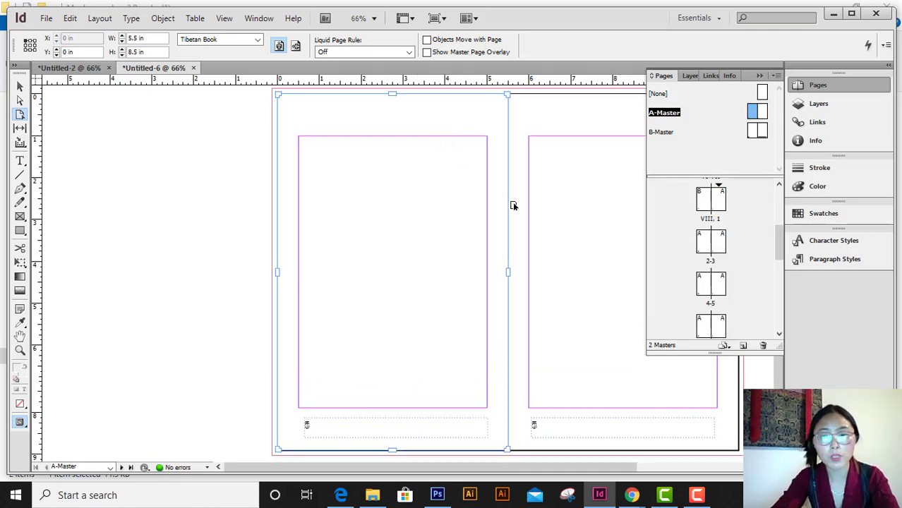
Step: Enlarge the gap above A-Master's left-page footer frame with the Gap tool
{"action": "left_click", "coordinate": [20, 128]}
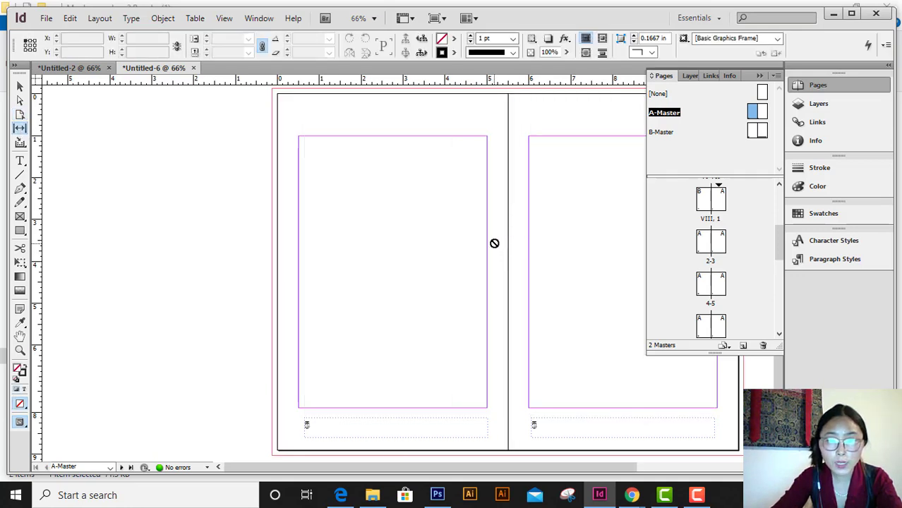
{"action": "left_click_drag", "start_coordinate": [451, 113], "coordinate": [452, 176]}
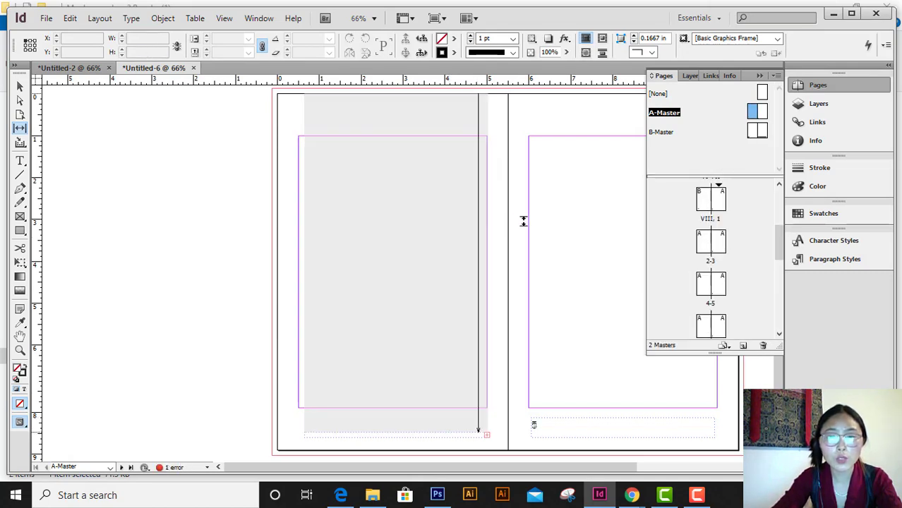
Step: In the Untitled-2 document, widen the gap above page 2's text frame to about 1.5 in and its outer side gap with the Gap tool
{"action": "left_click", "coordinate": [95, 68]}
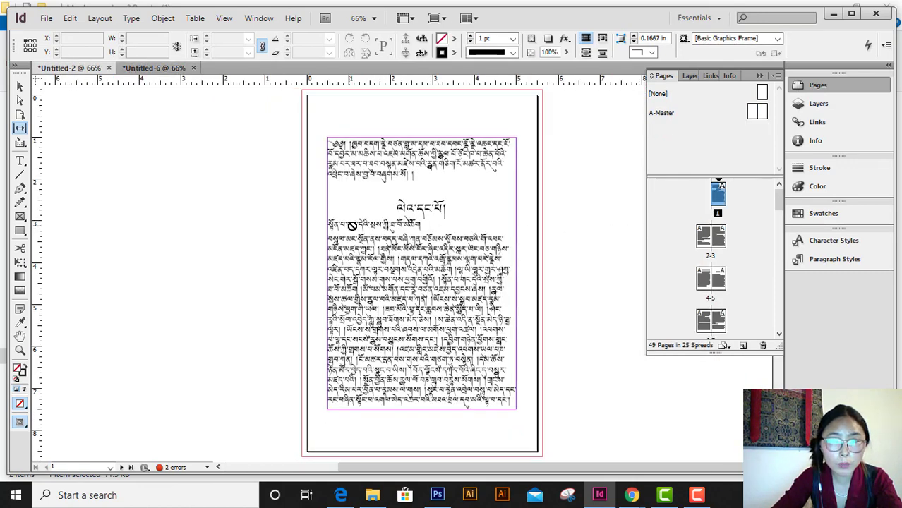
{"action": "scroll", "coordinate": [354, 226], "scroll_direction": "down", "scroll_amount": 8}
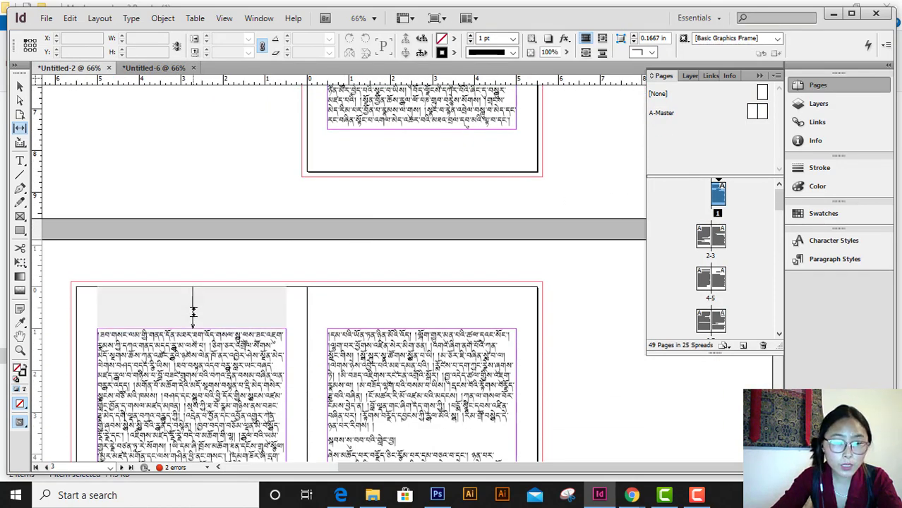
{"action": "left_click_drag", "start_coordinate": [196, 311], "coordinate": [196, 331]}
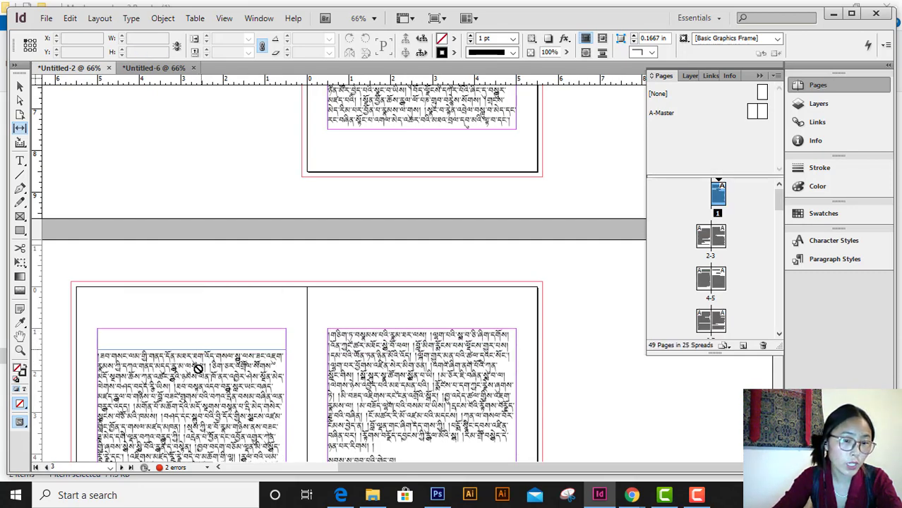
{"action": "scroll", "coordinate": [178, 392], "scroll_direction": "down", "scroll_amount": 3}
{"action": "left_click_drag", "start_coordinate": [91, 350], "coordinate": [105, 353]}
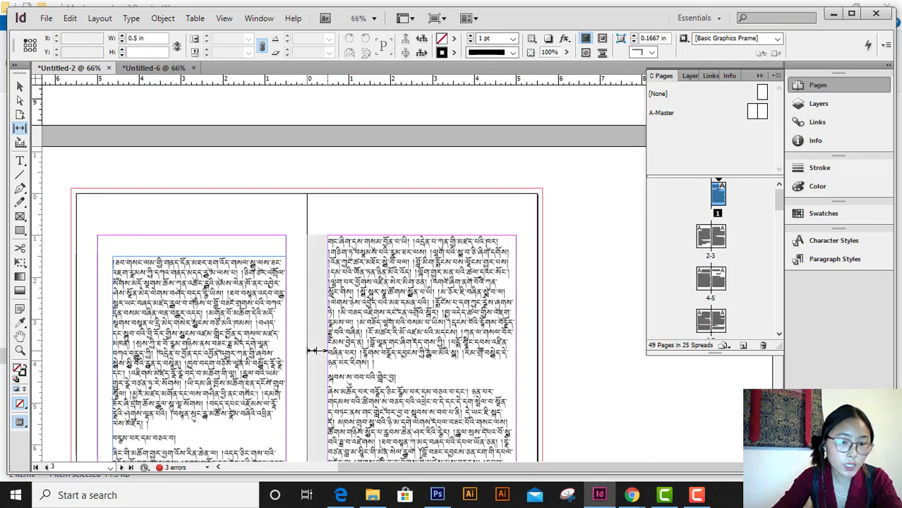
Step: Narrow the inner gap beside page 3's text frame to about 0.25 in, and select spread 2-3 with the Selection tool active
{"action": "left_click_drag", "start_coordinate": [312, 350], "coordinate": [302, 353]}
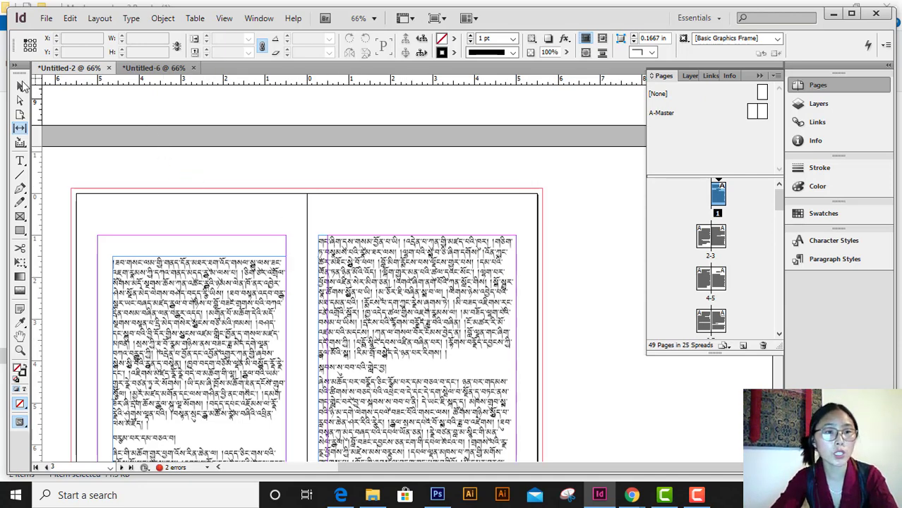
{"action": "left_click", "coordinate": [20, 87]}
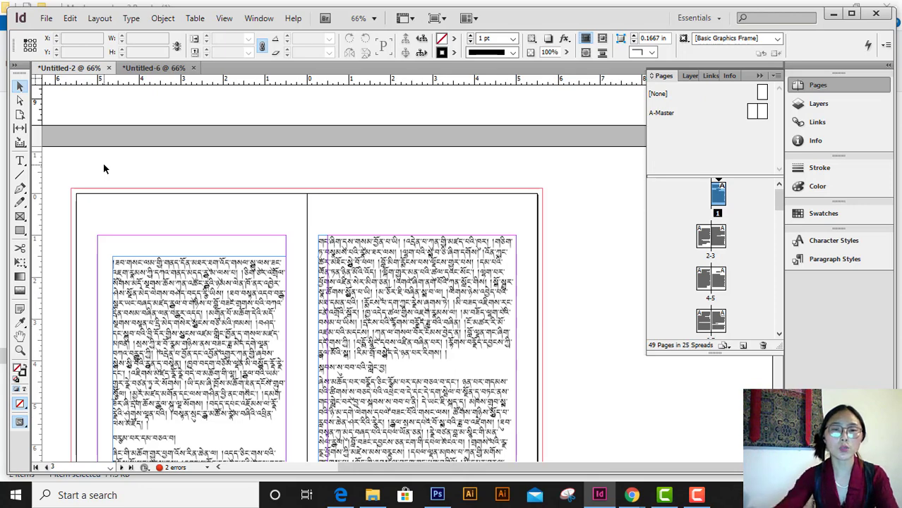
{"action": "double_click", "coordinate": [711, 236]}
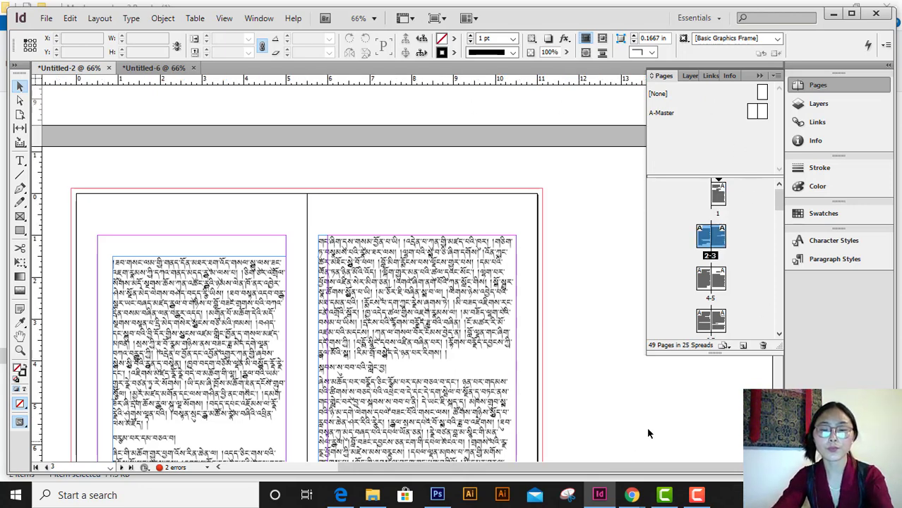